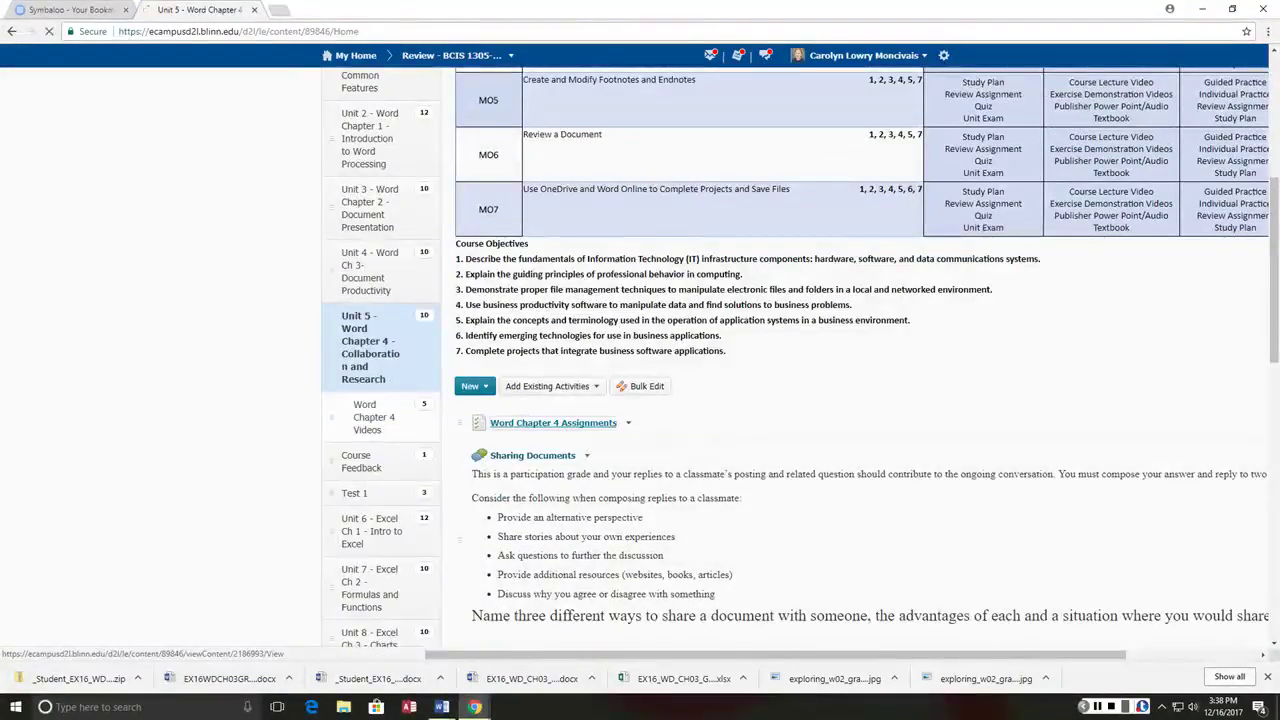
Open the Guided Project from the Word Chapter 4 Assignments checklist in Unit 5
{"action": "left_click", "coordinate": [553, 422]}
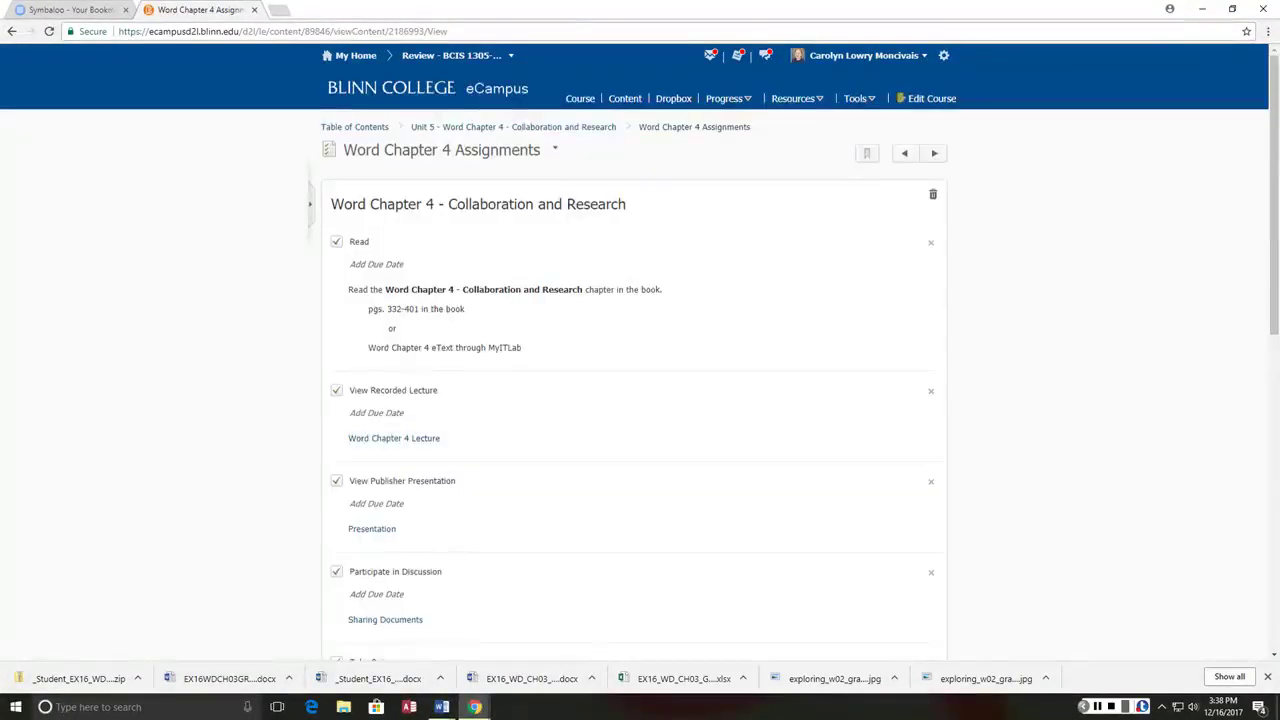
{"action": "scroll", "coordinate": [640, 400], "scroll_direction": "down", "scroll_amount": 5}
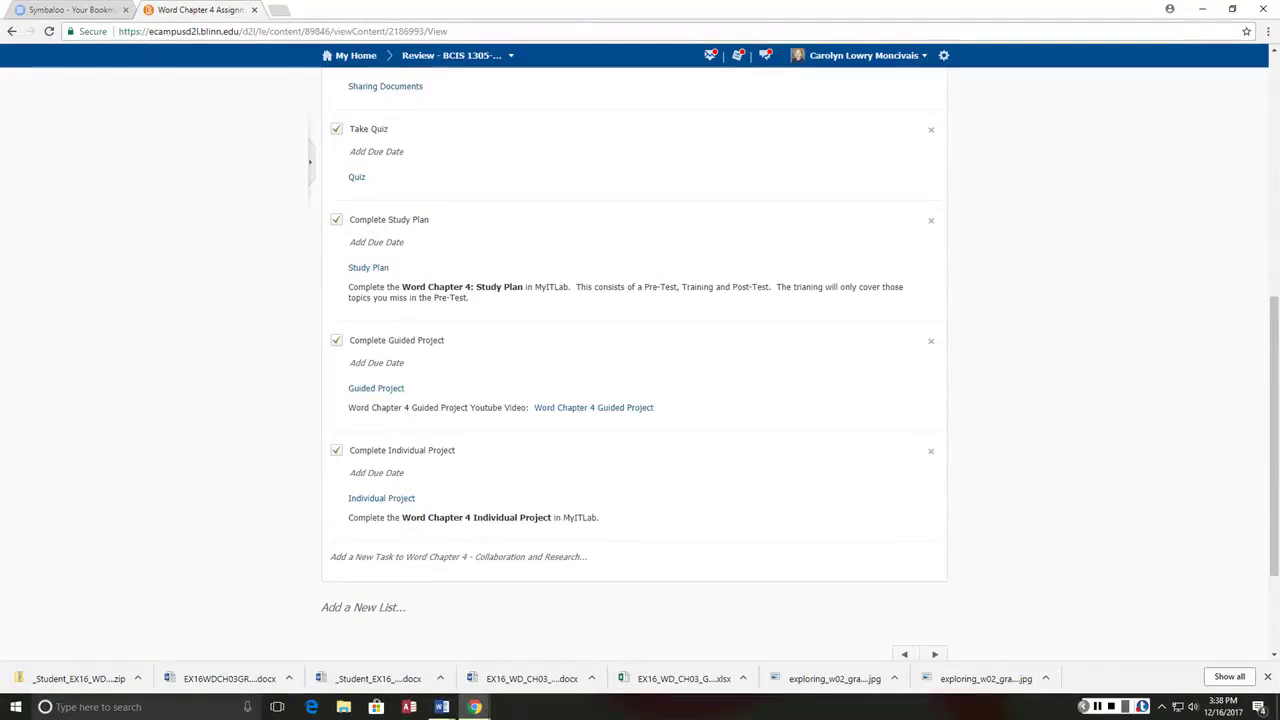
{"action": "left_click", "coordinate": [376, 389]}
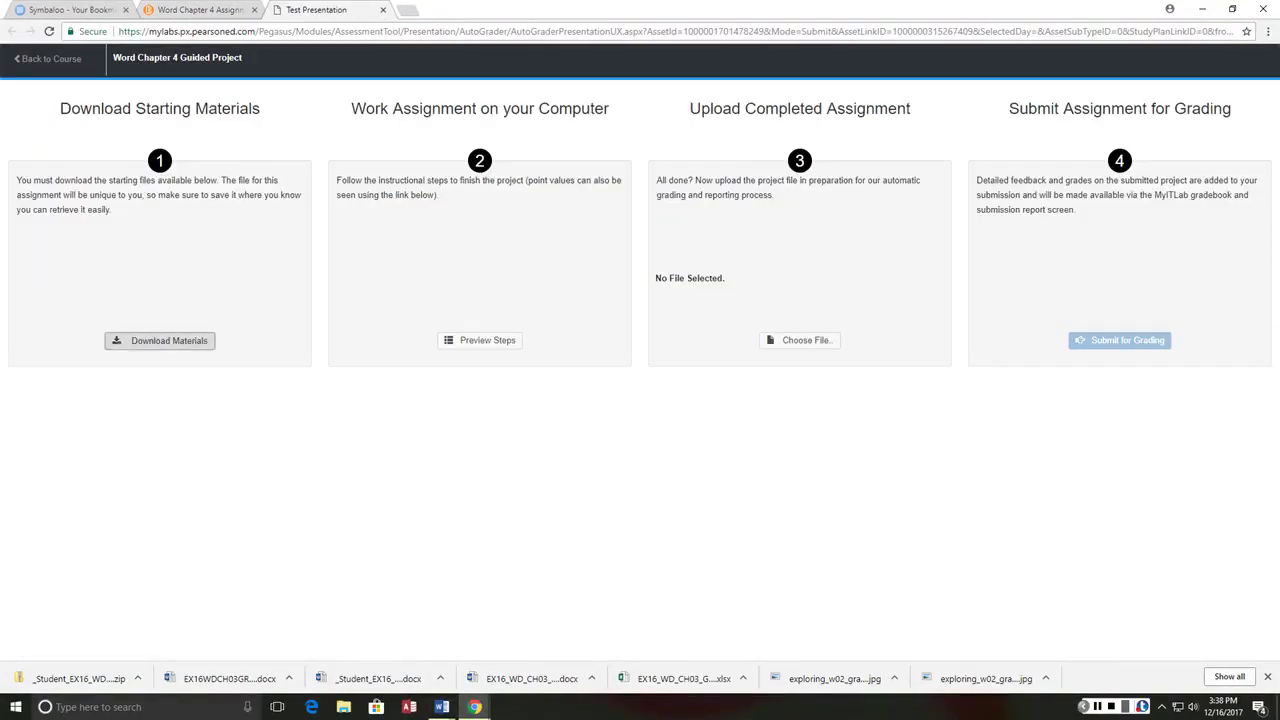
Download the Retirement Plan instructions and the _Student_exploring_w04_grader_h1_Retirement.docx starting file, and open both documents
{"action": "left_click", "coordinate": [160, 340]}
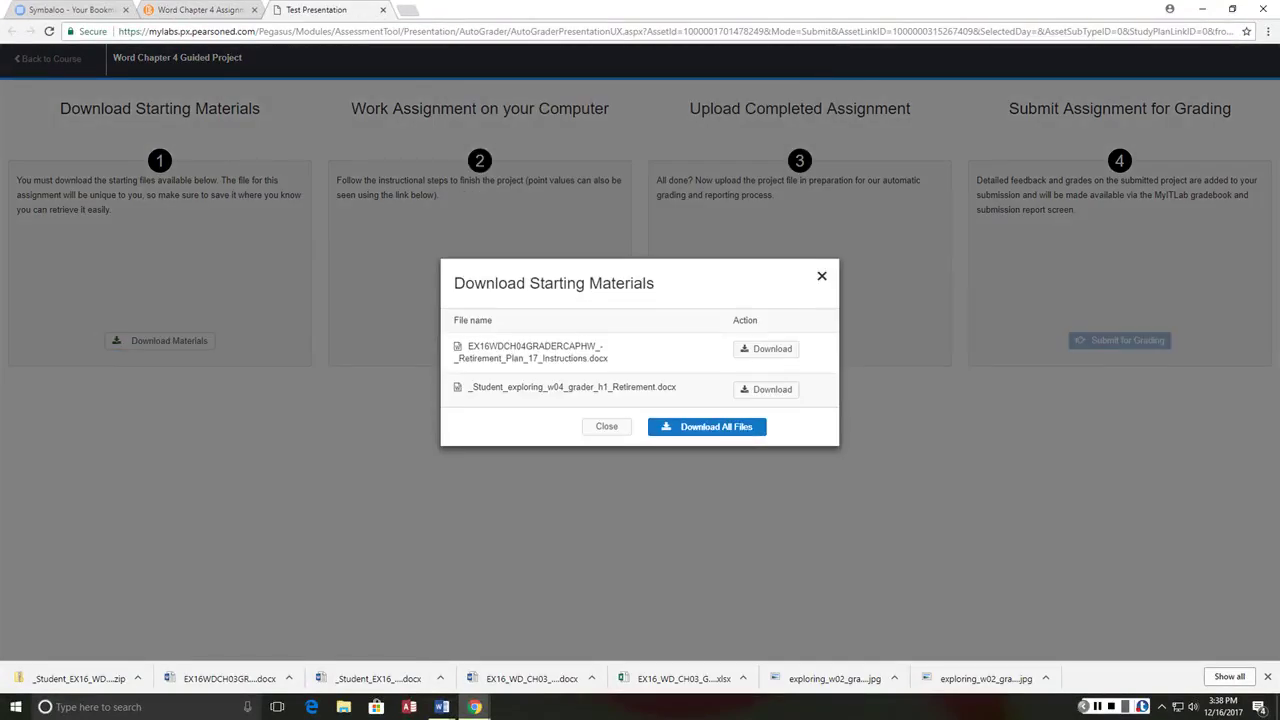
{"action": "left_click", "coordinate": [766, 390]}
{"action": "left_click", "coordinate": [766, 349]}
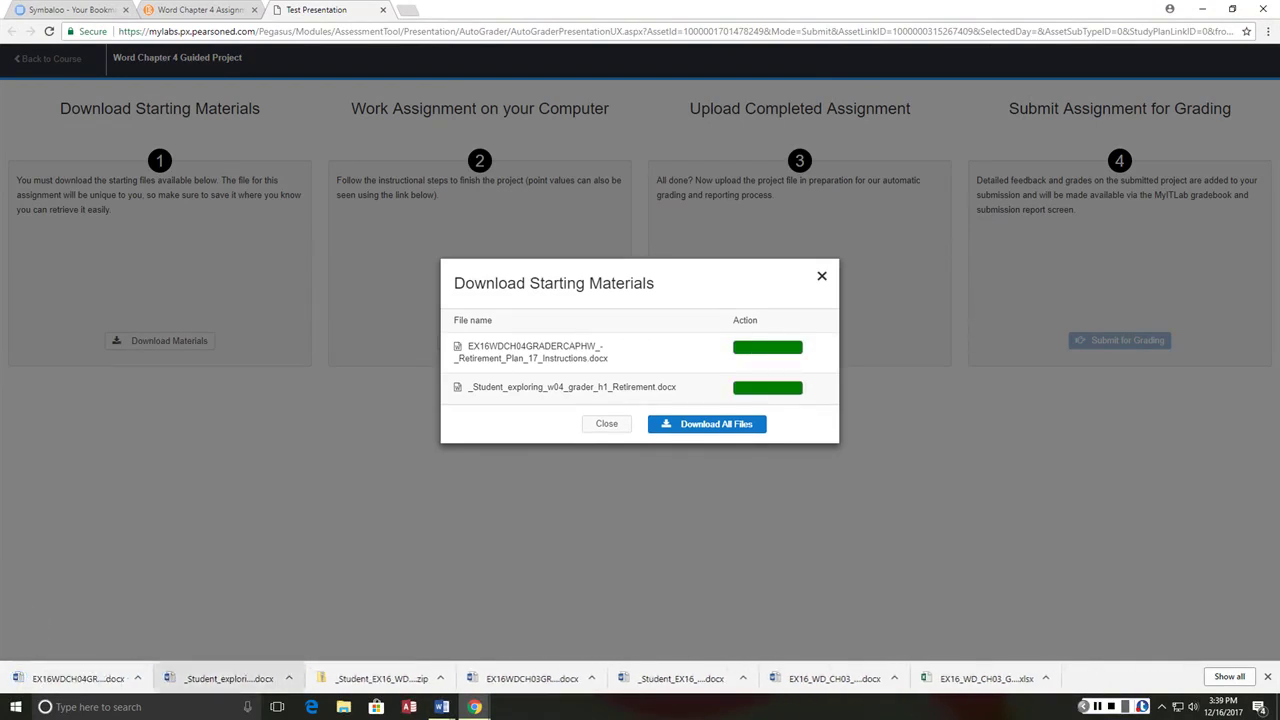
{"action": "left_click", "coordinate": [228, 678]}
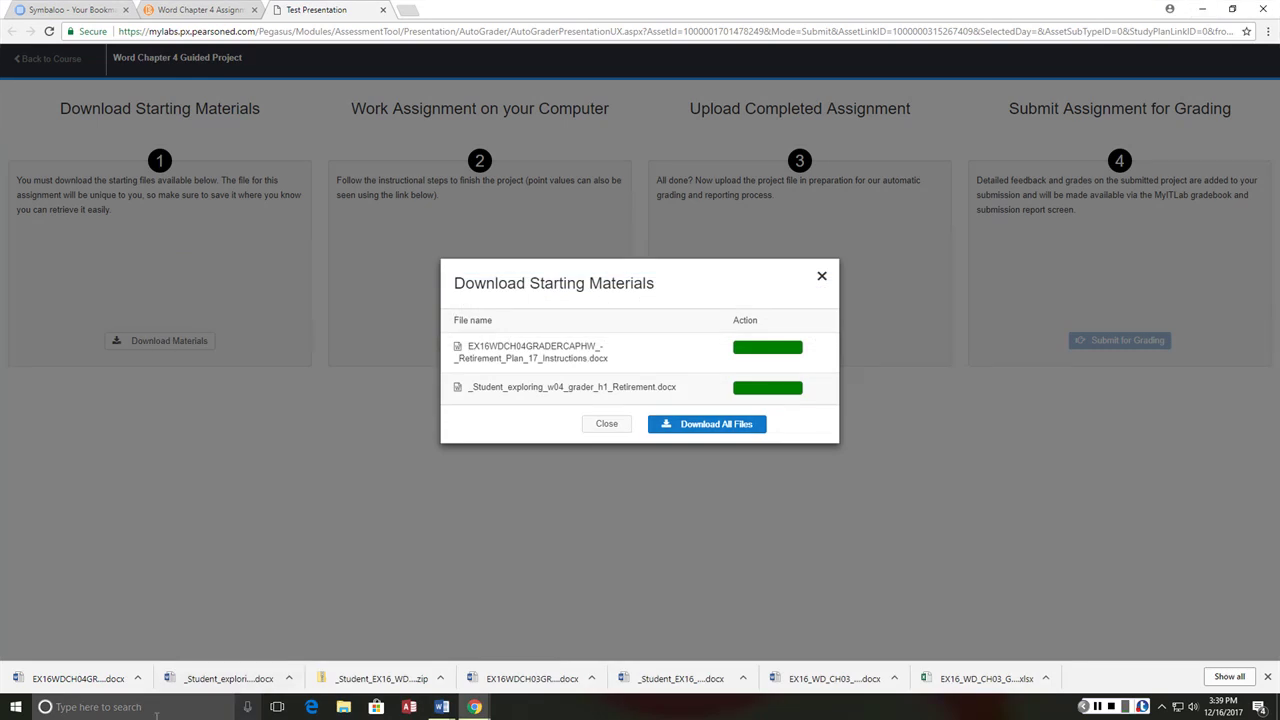
{"action": "left_click", "coordinate": [75, 678]}
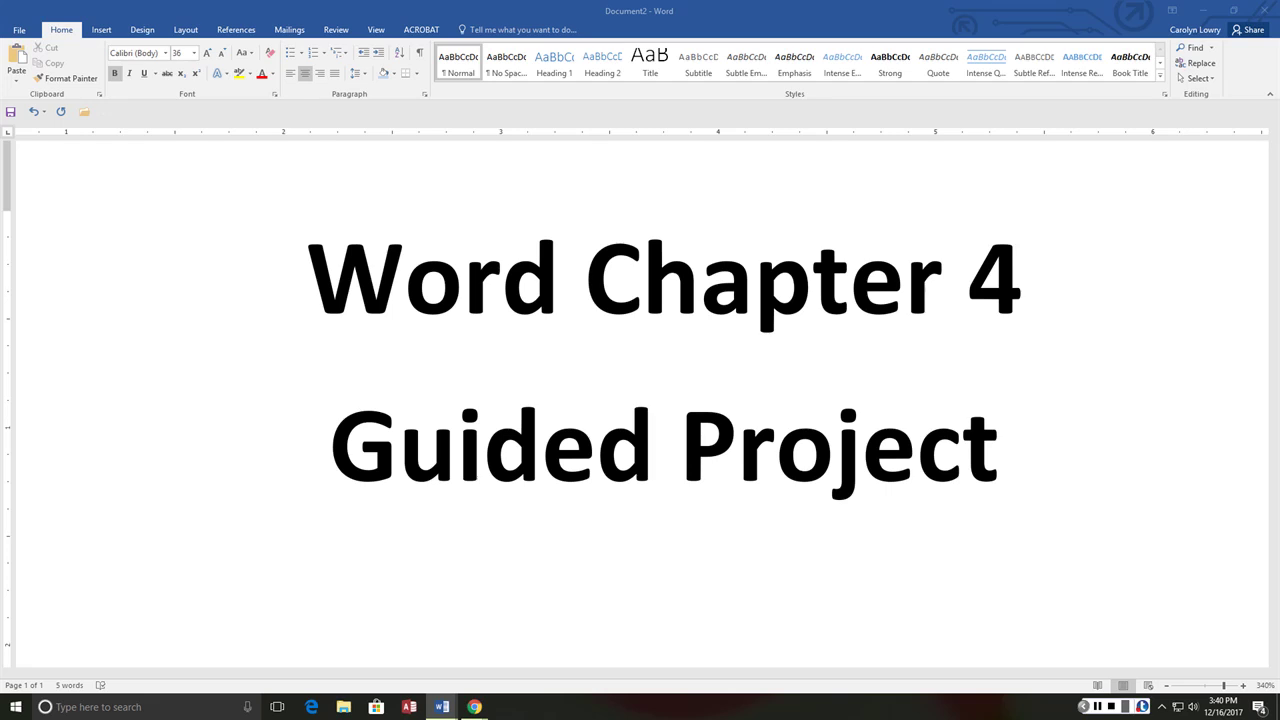
Dismiss the starting materials dialog and switch to the _Student_exploring_w04_grader_h1_Retirement document in Word
{"action": "key", "text": "alt+Tab"}
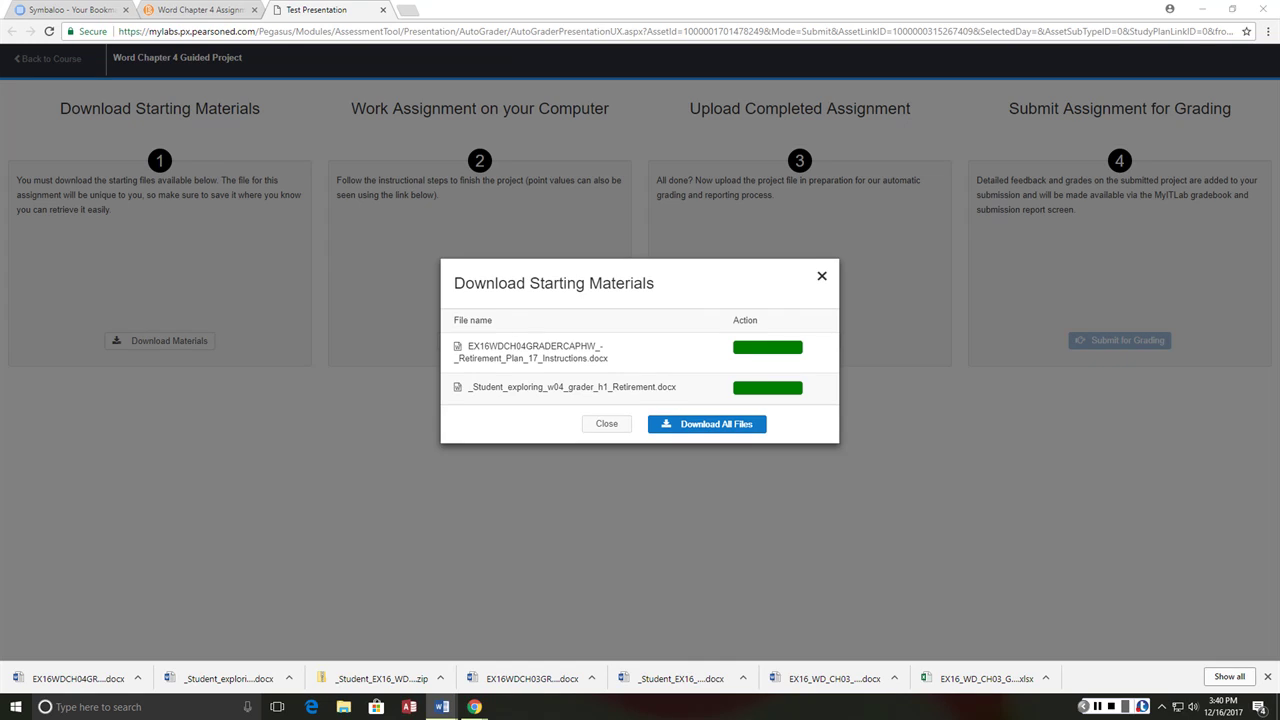
{"action": "key", "text": "Escape"}
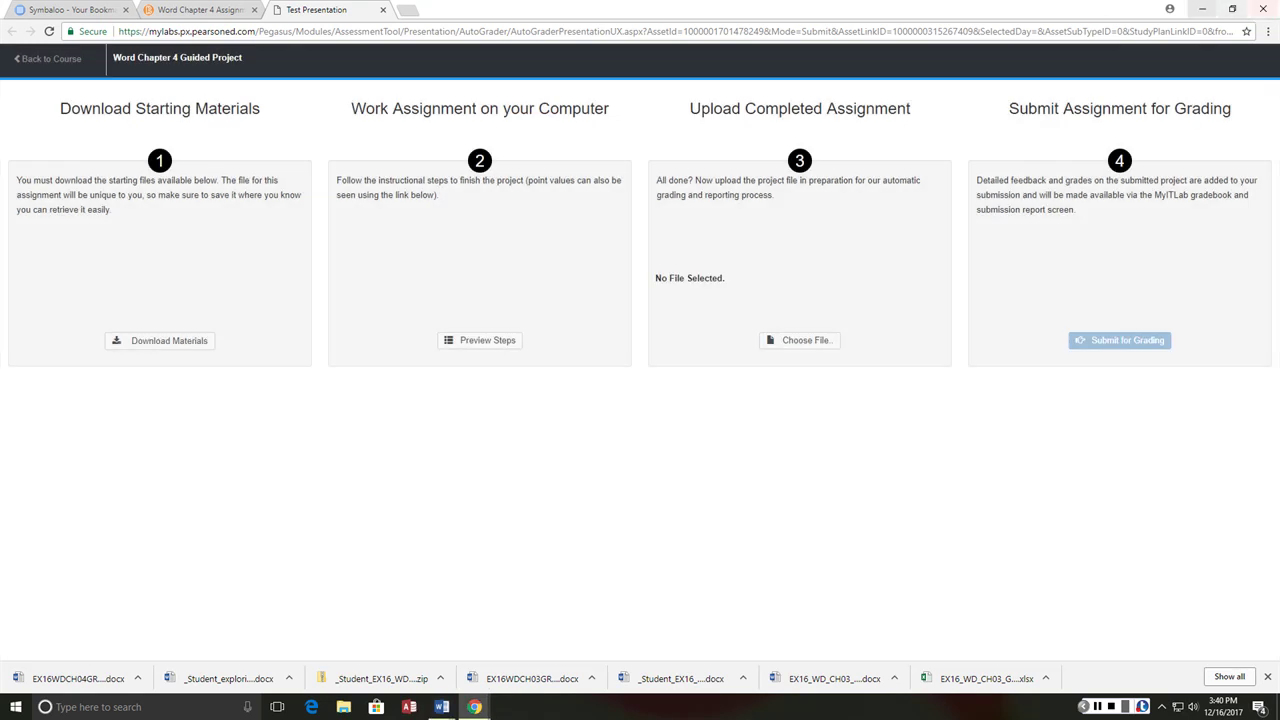
{"action": "key", "text": "super+d"}
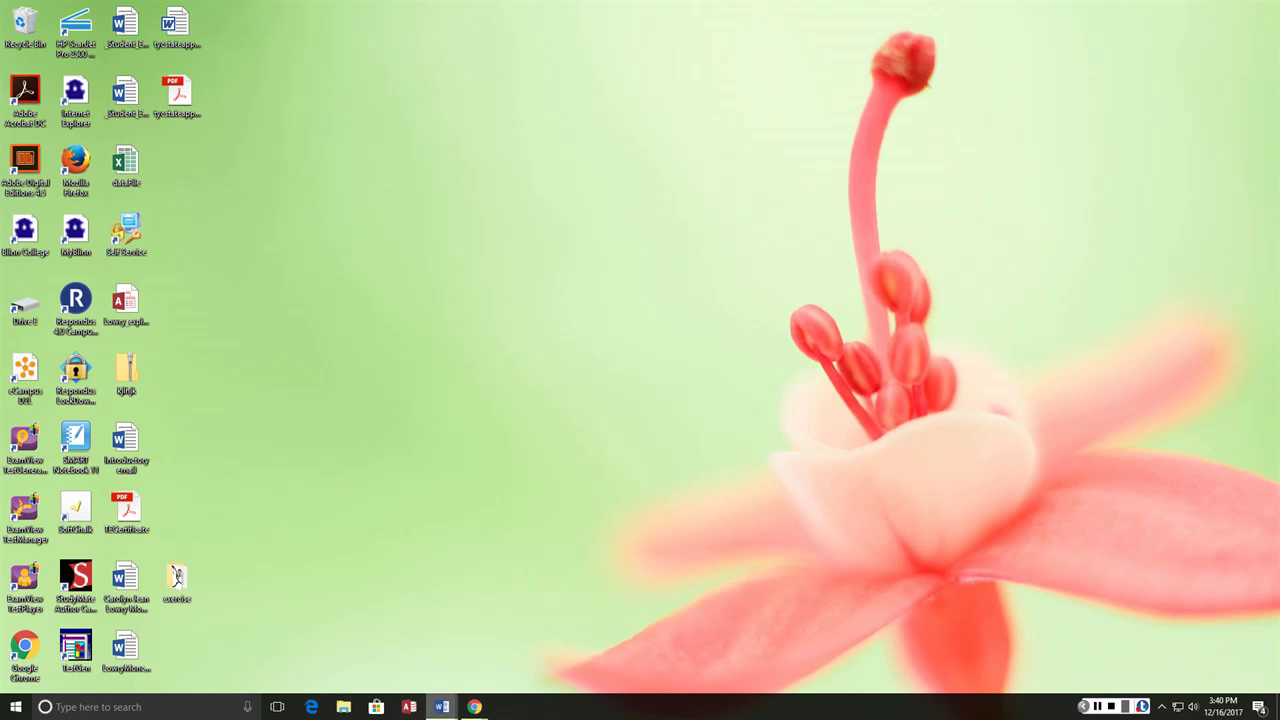
{"action": "mouse_move", "coordinate": [441, 706]}
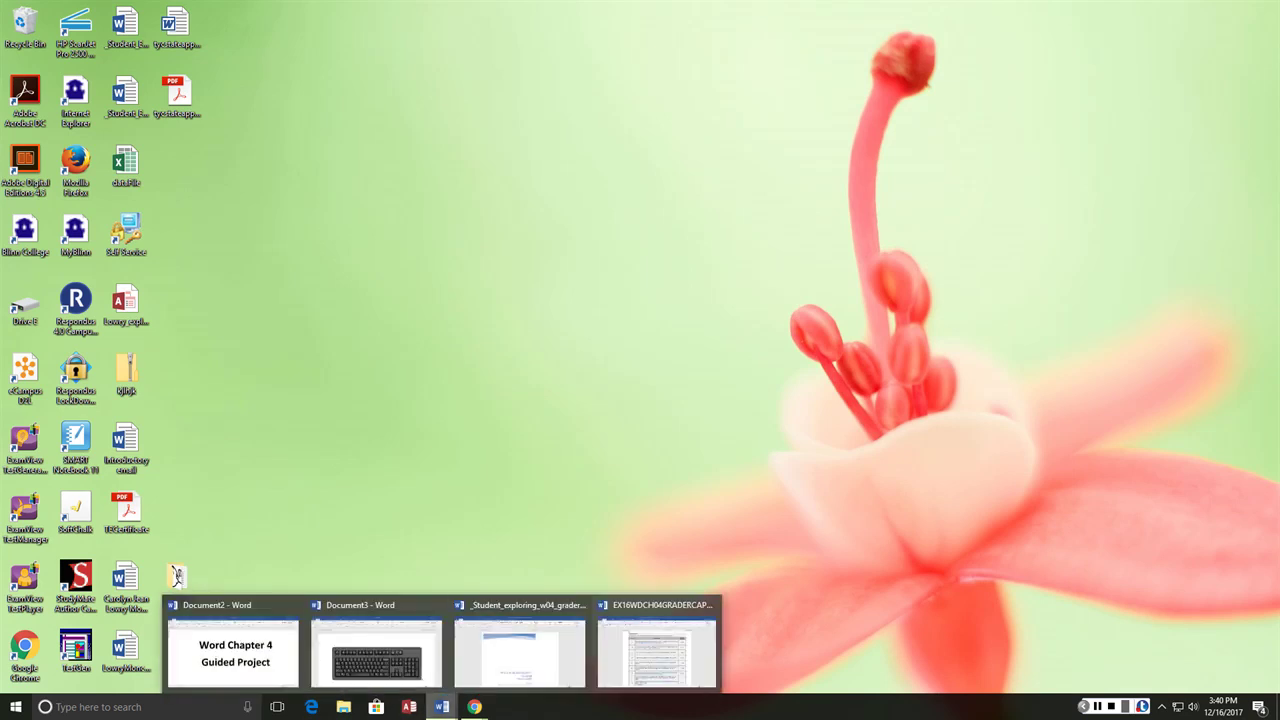
{"action": "left_click", "coordinate": [520, 650]}
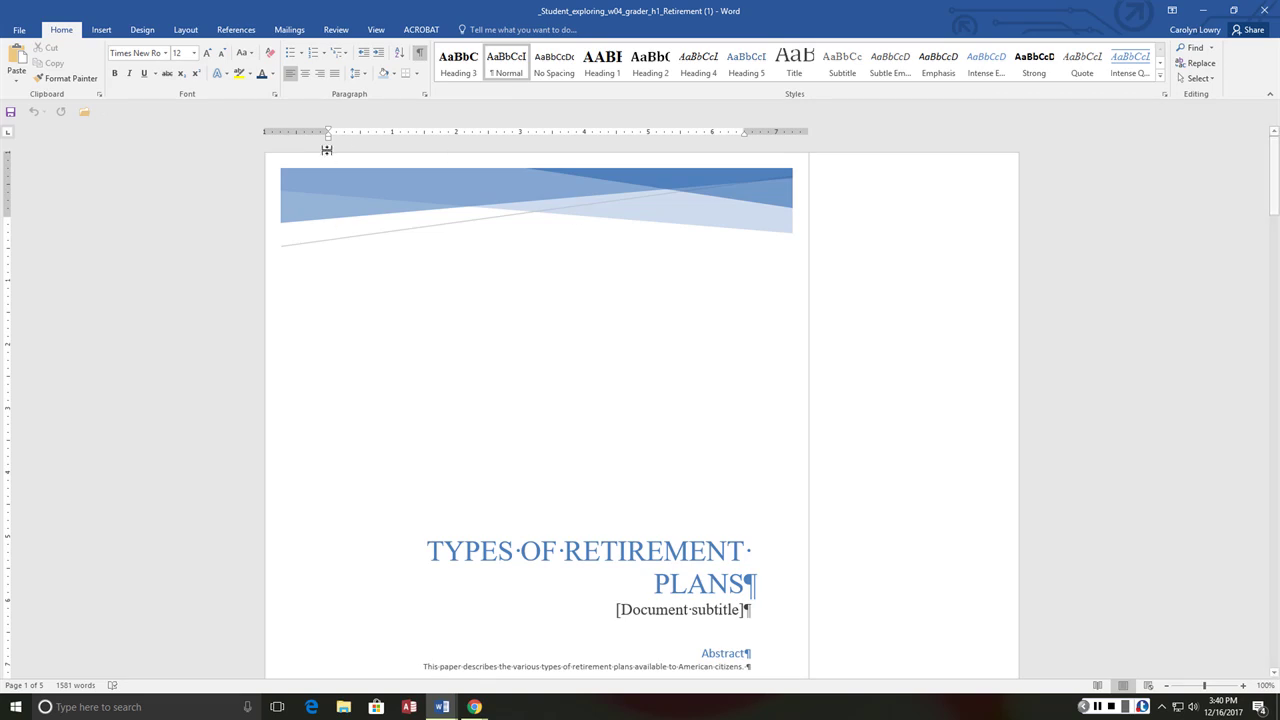
Set the review display of the retirement document to All Markup
{"action": "left_click", "coordinate": [336, 29]}
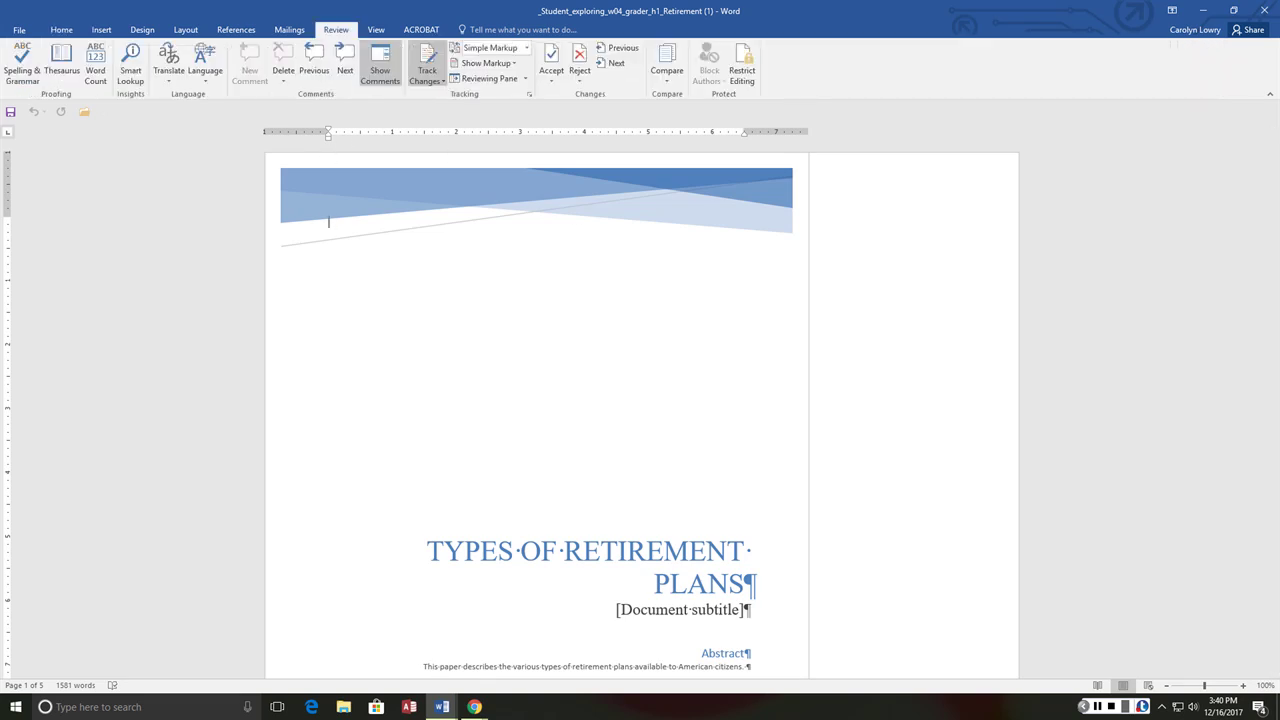
{"action": "left_click", "coordinate": [527, 48]}
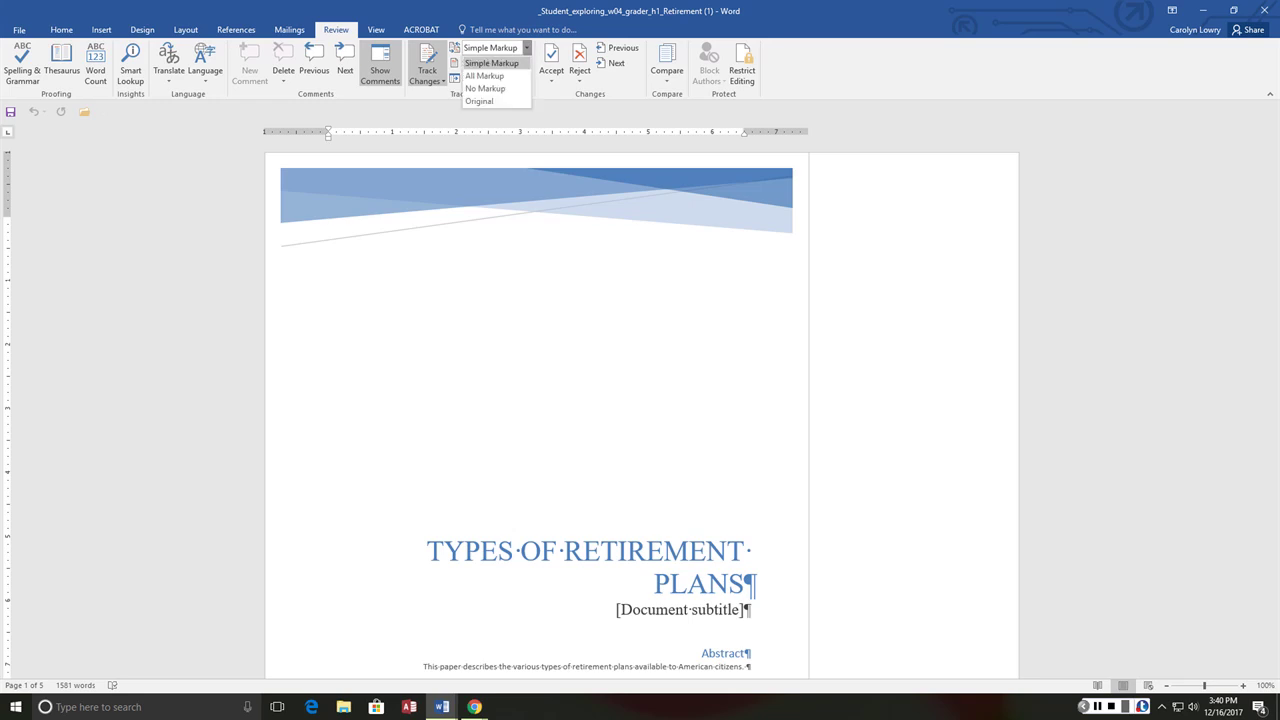
{"action": "left_click", "coordinate": [484, 76]}
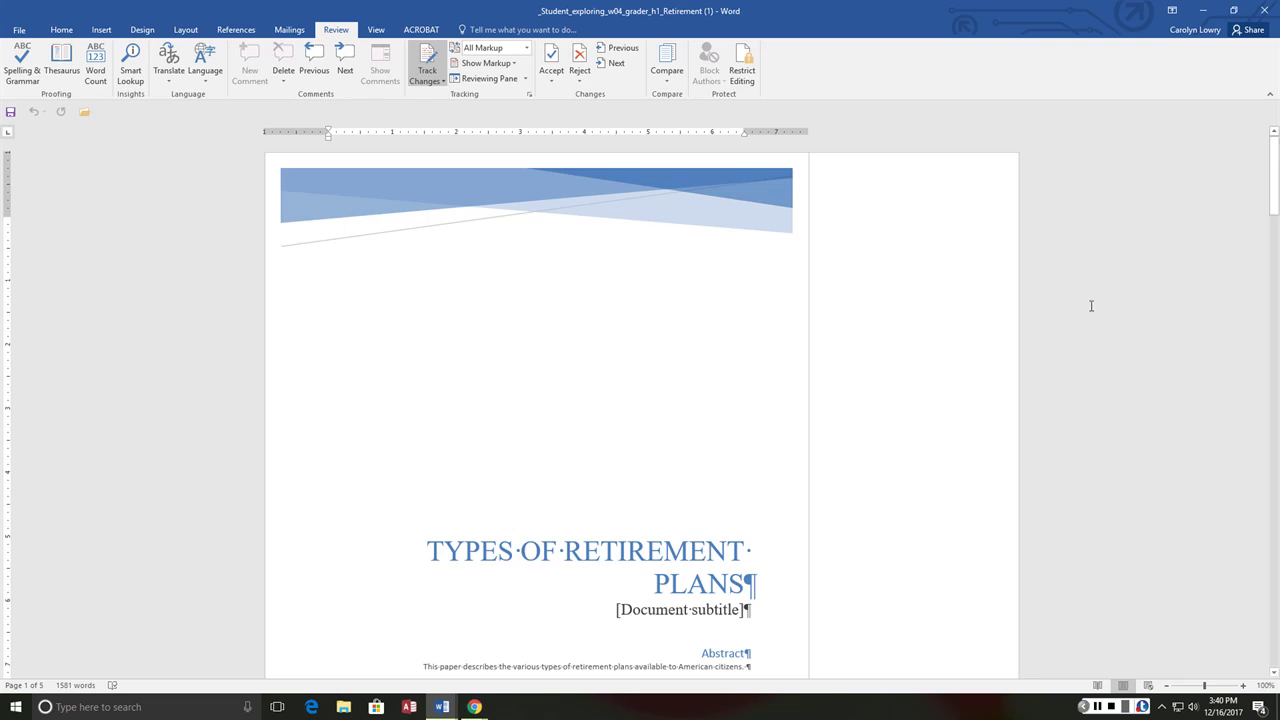
Examine the reviewer comments and tracked changes throughout the retirement document, from the Introduction to the Conclusion
{"action": "scroll", "coordinate": [640, 400], "scroll_direction": "down", "scroll_amount": 10}
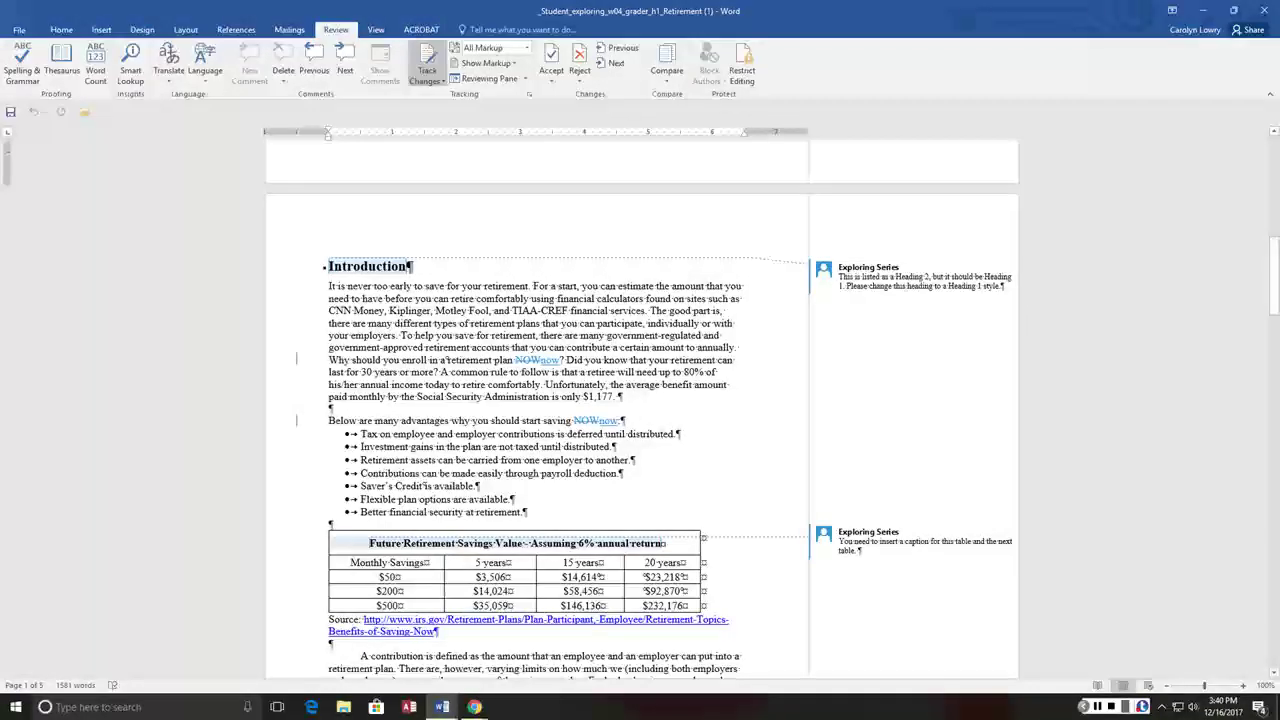
{"action": "scroll", "coordinate": [640, 400], "scroll_direction": "down", "scroll_amount": 3}
{"action": "scroll", "coordinate": [640, 400], "scroll_direction": "down", "scroll_amount": 3}
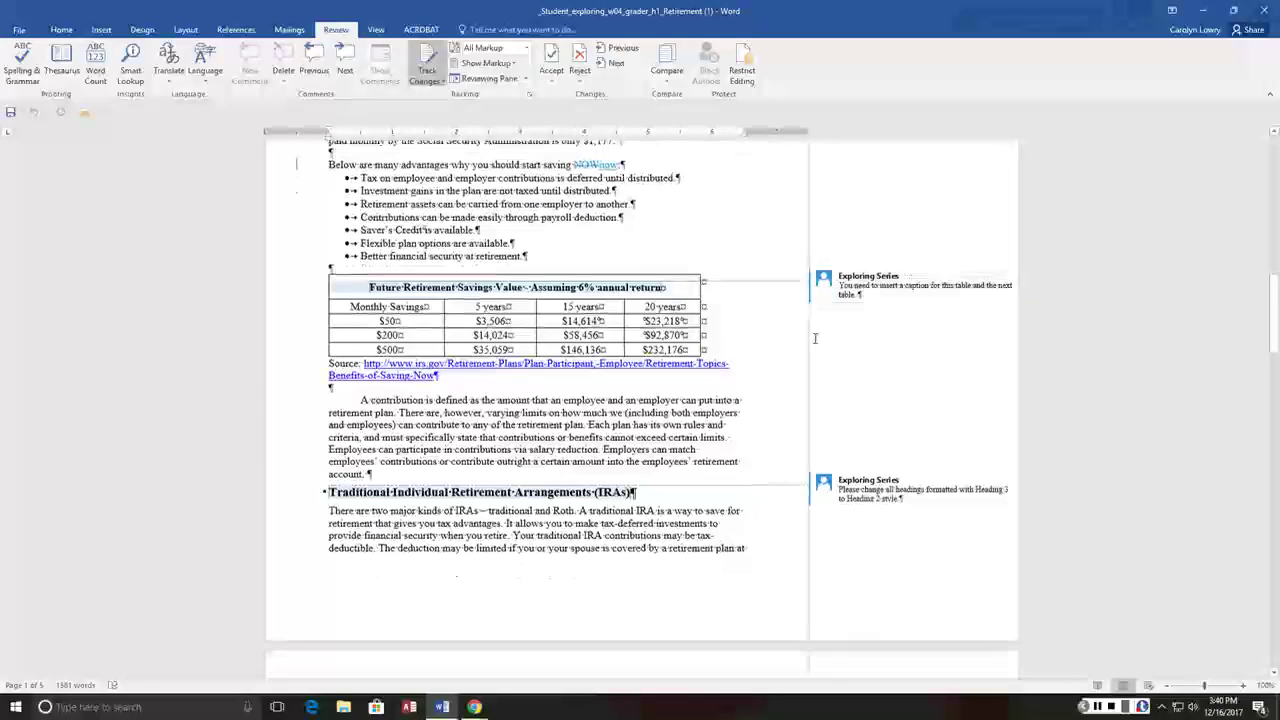
{"action": "scroll", "coordinate": [640, 400], "scroll_direction": "down", "scroll_amount": 5}
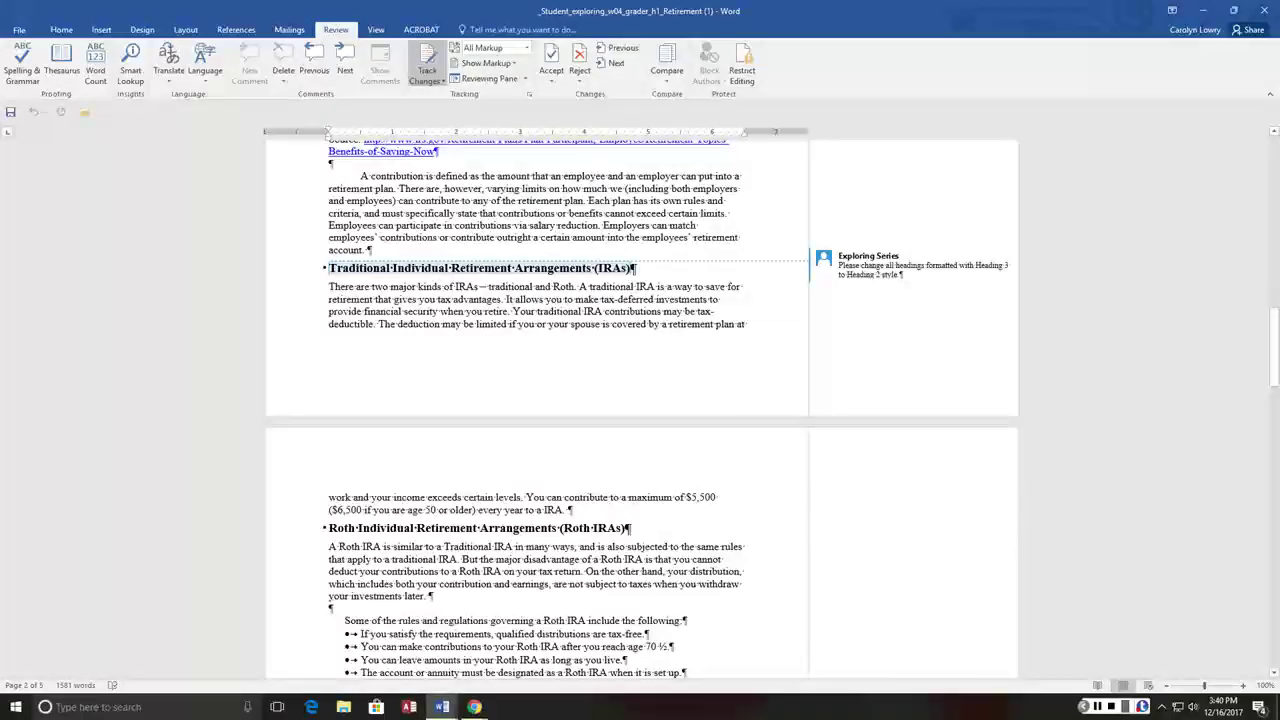
{"action": "scroll", "coordinate": [296, 345], "scroll_direction": "down", "scroll_amount": 10}
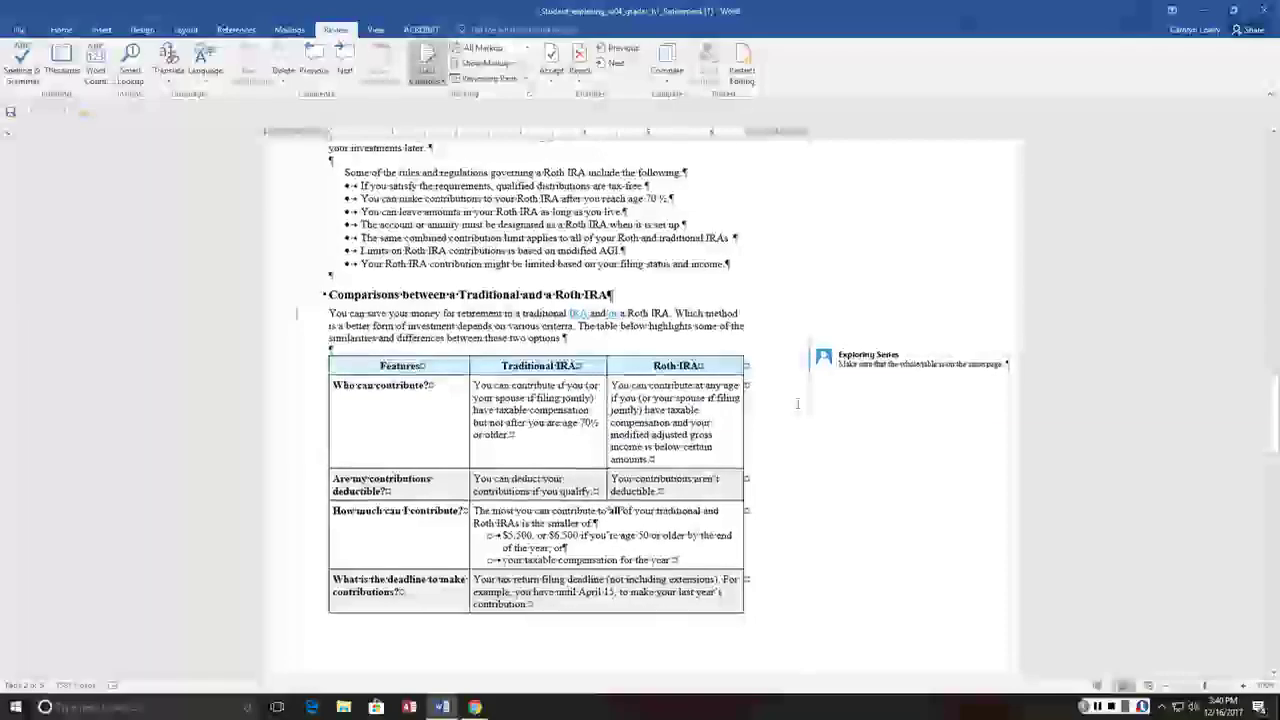
{"action": "scroll", "coordinate": [972, 389], "scroll_direction": "down", "scroll_amount": 4}
{"action": "scroll", "coordinate": [972, 389], "scroll_direction": "down", "scroll_amount": 11}
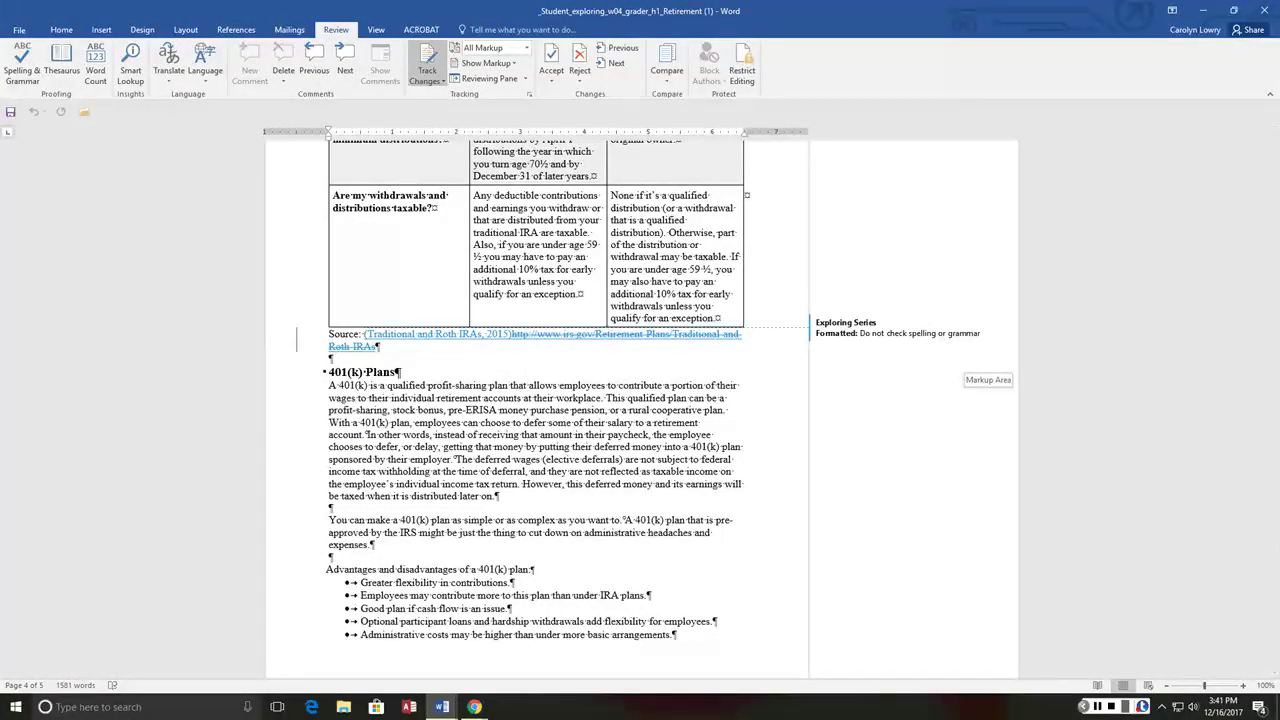
{"action": "scroll", "coordinate": [640, 400], "scroll_direction": "down", "scroll_amount": 10}
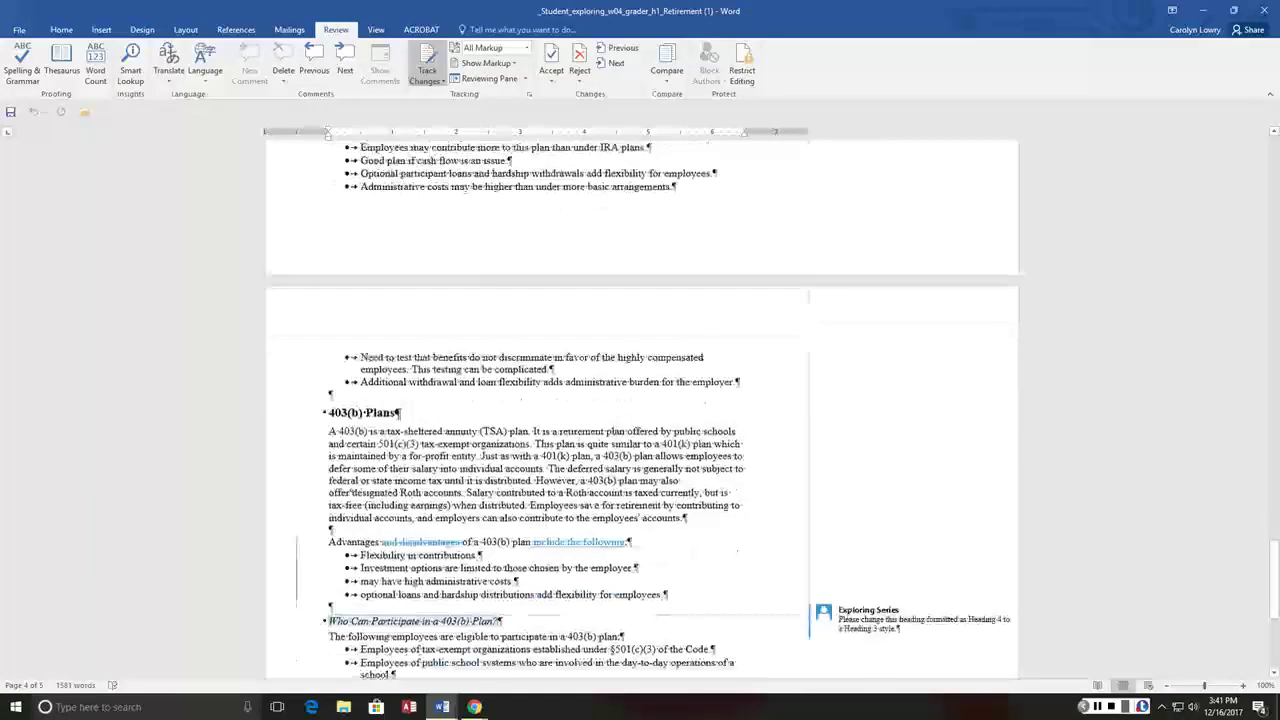
{"action": "scroll", "coordinate": [640, 400], "scroll_direction": "down", "scroll_amount": 1}
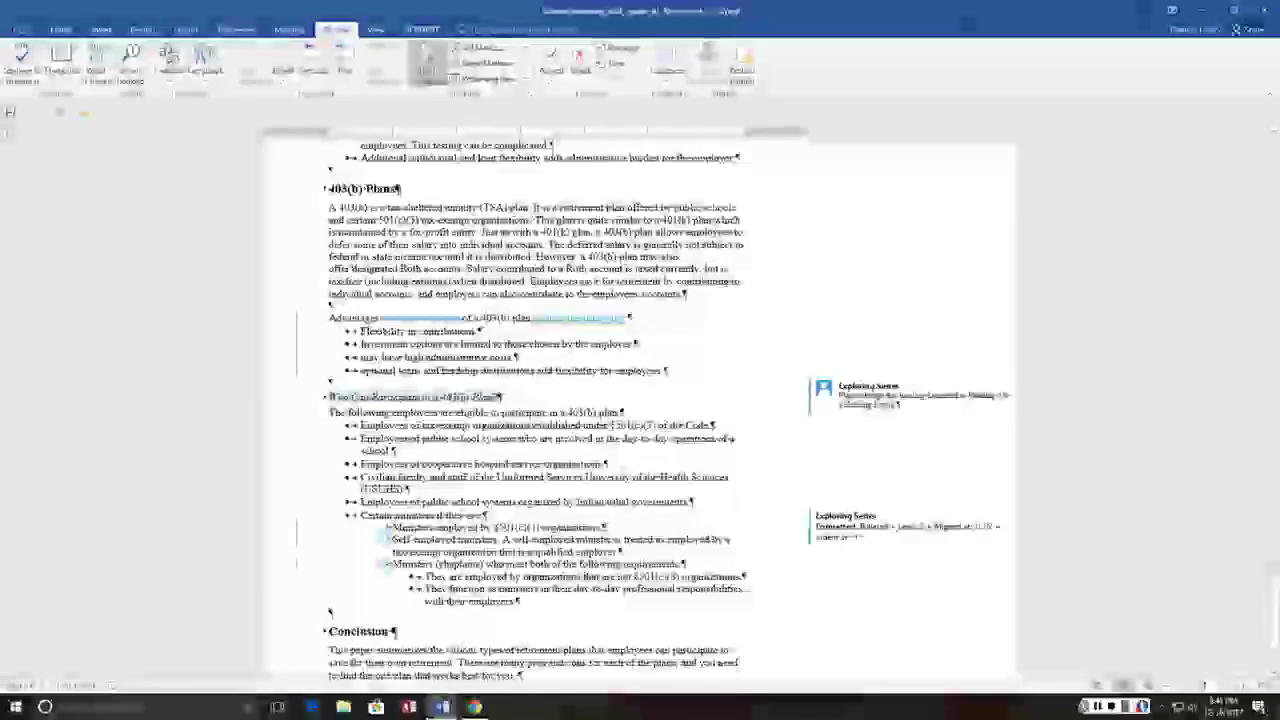
{"action": "scroll", "coordinate": [640, 400], "scroll_direction": "down", "scroll_amount": 2}
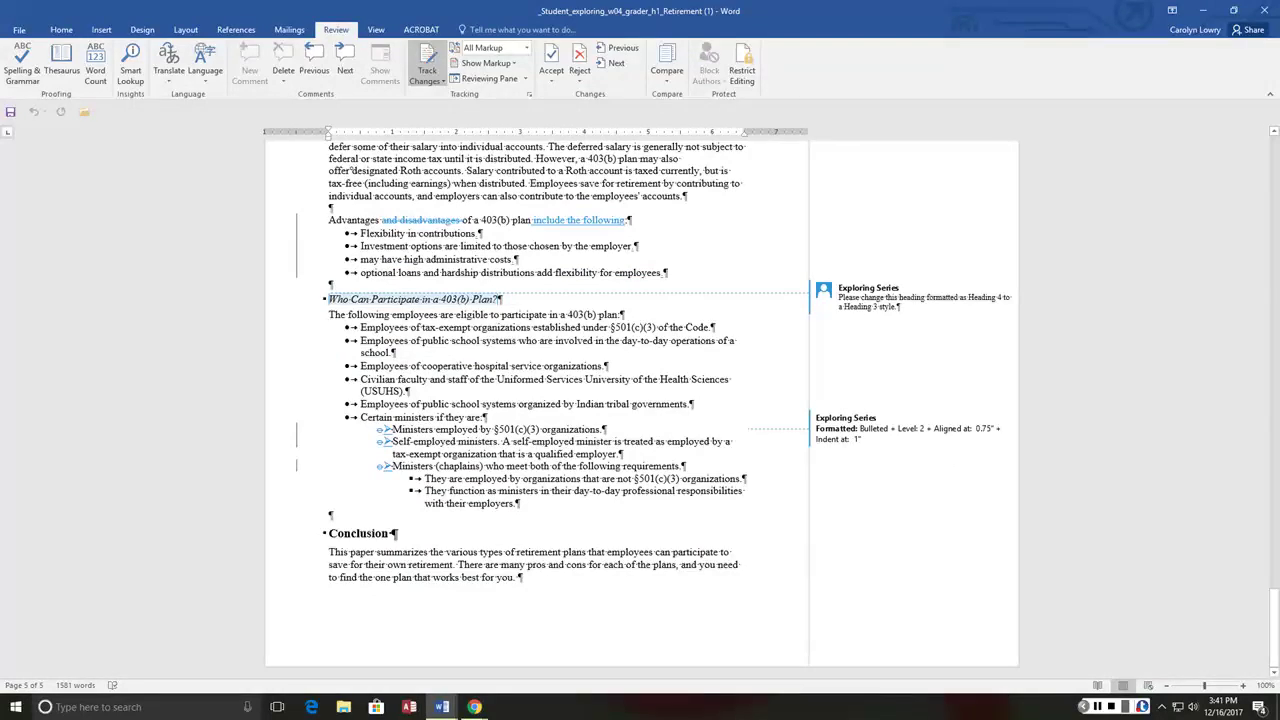
{"action": "scroll", "coordinate": [640, 400], "scroll_direction": "up", "scroll_amount": 2}
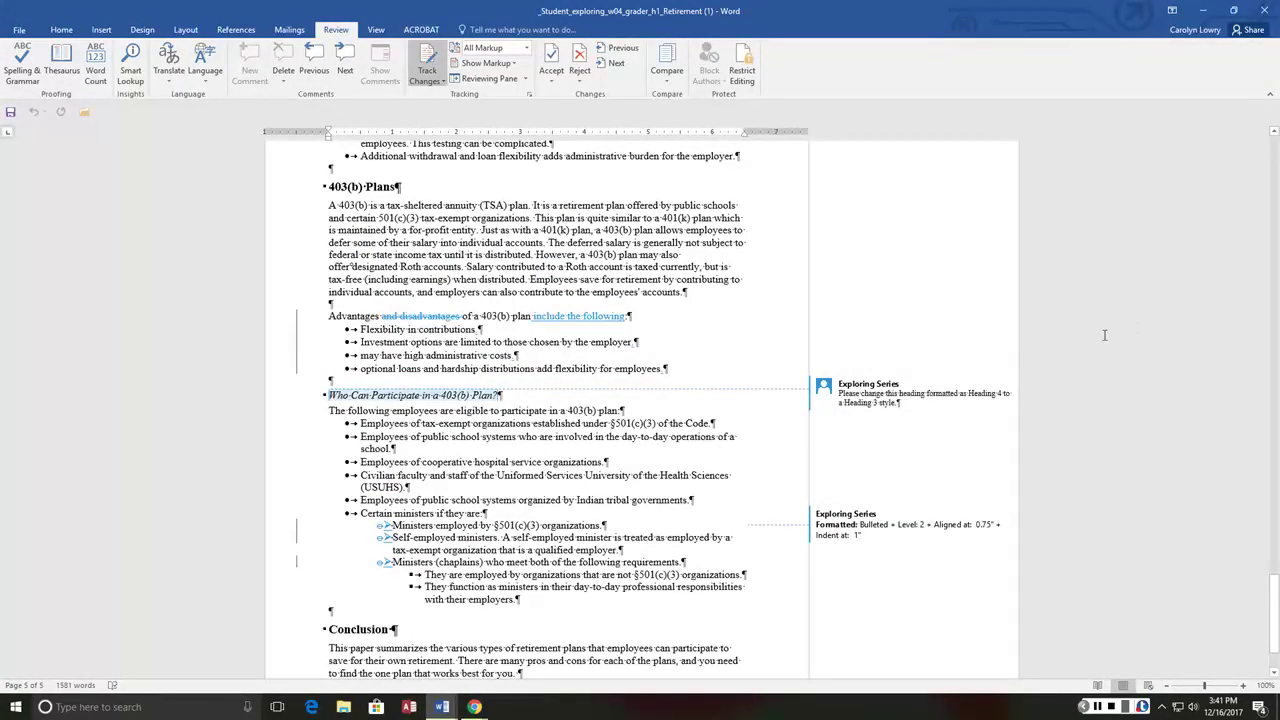
{"action": "scroll", "coordinate": [836, 313], "scroll_direction": "up", "scroll_amount": 15}
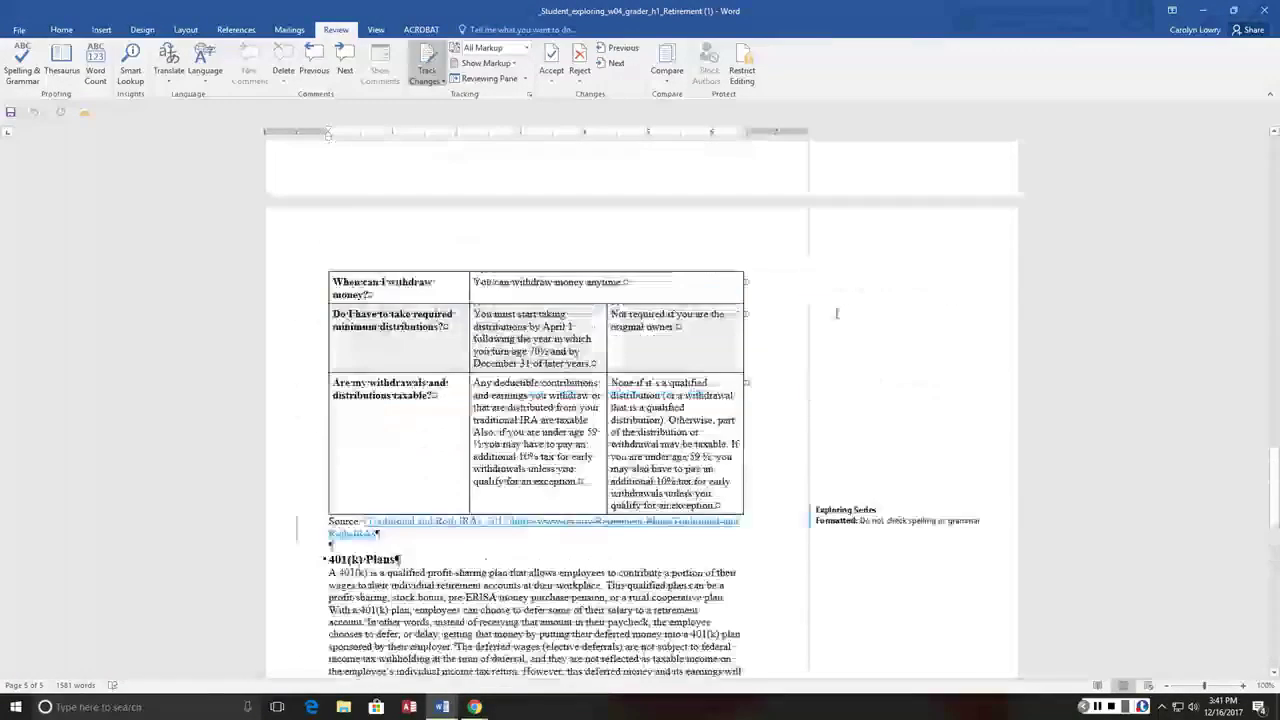
{"action": "scroll", "coordinate": [836, 313], "scroll_direction": "up", "scroll_amount": 15}
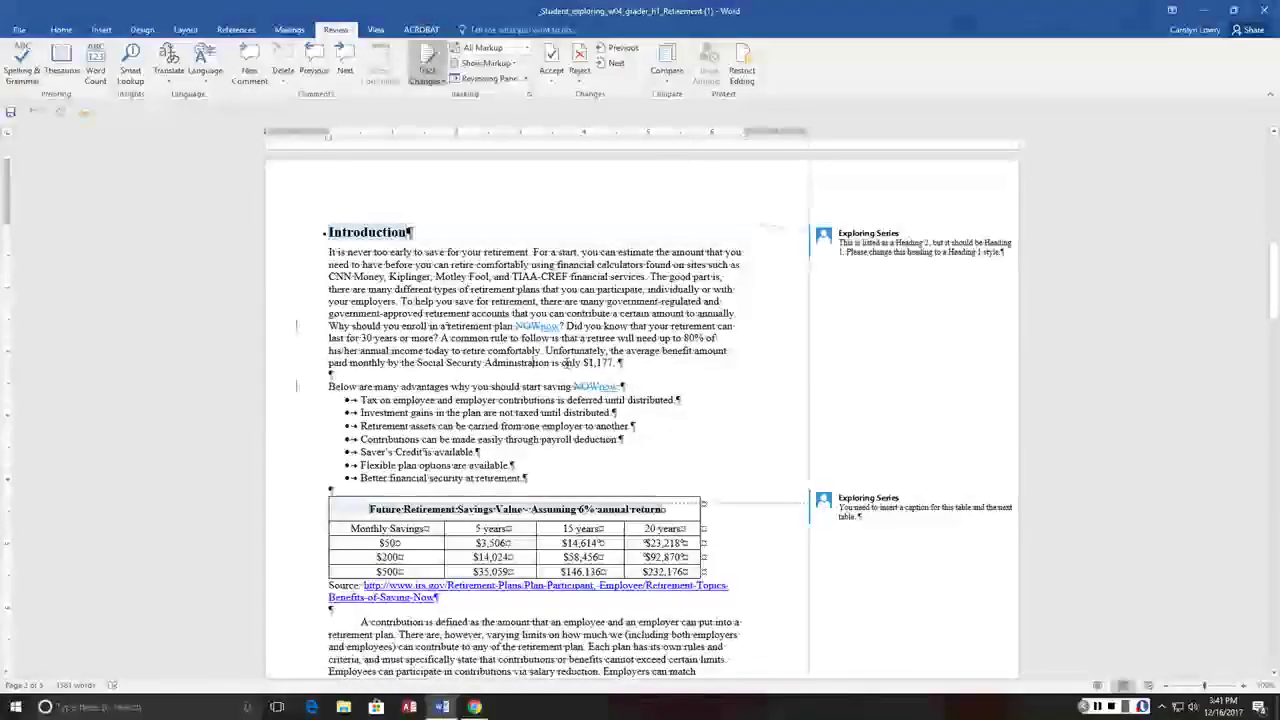
Reject the tracked insertion "now" in the Introduction paragraph and the tracked deletion of "NOW" in the sentence above the bulleted list
{"action": "scroll", "coordinate": [671, 326], "scroll_direction": "down", "scroll_amount": 2}
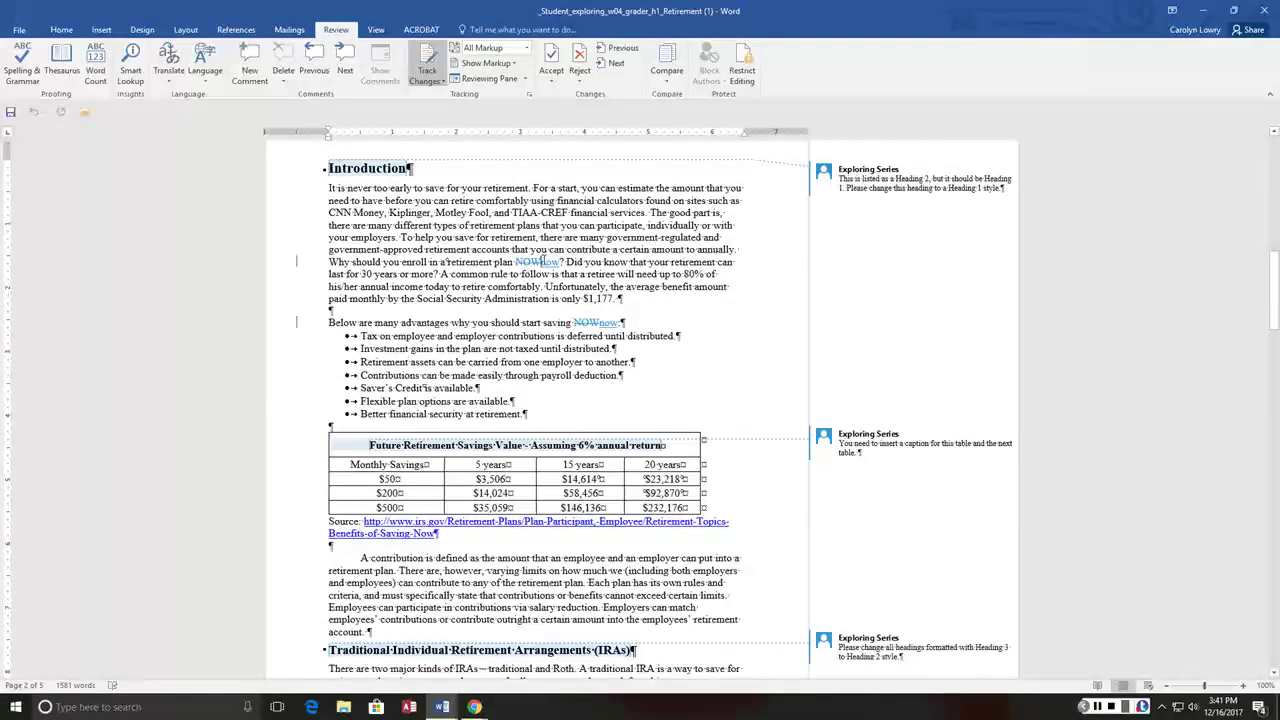
{"action": "left_click", "coordinate": [579, 78]}
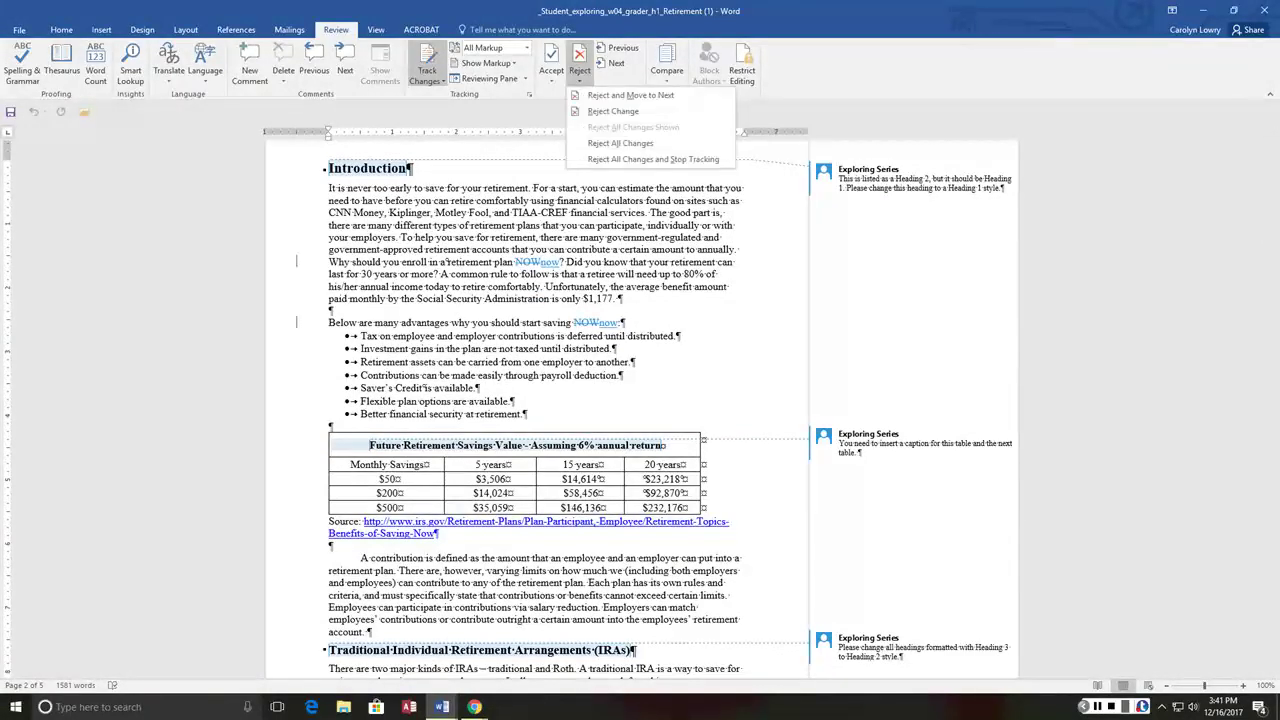
{"action": "left_click", "coordinate": [612, 111]}
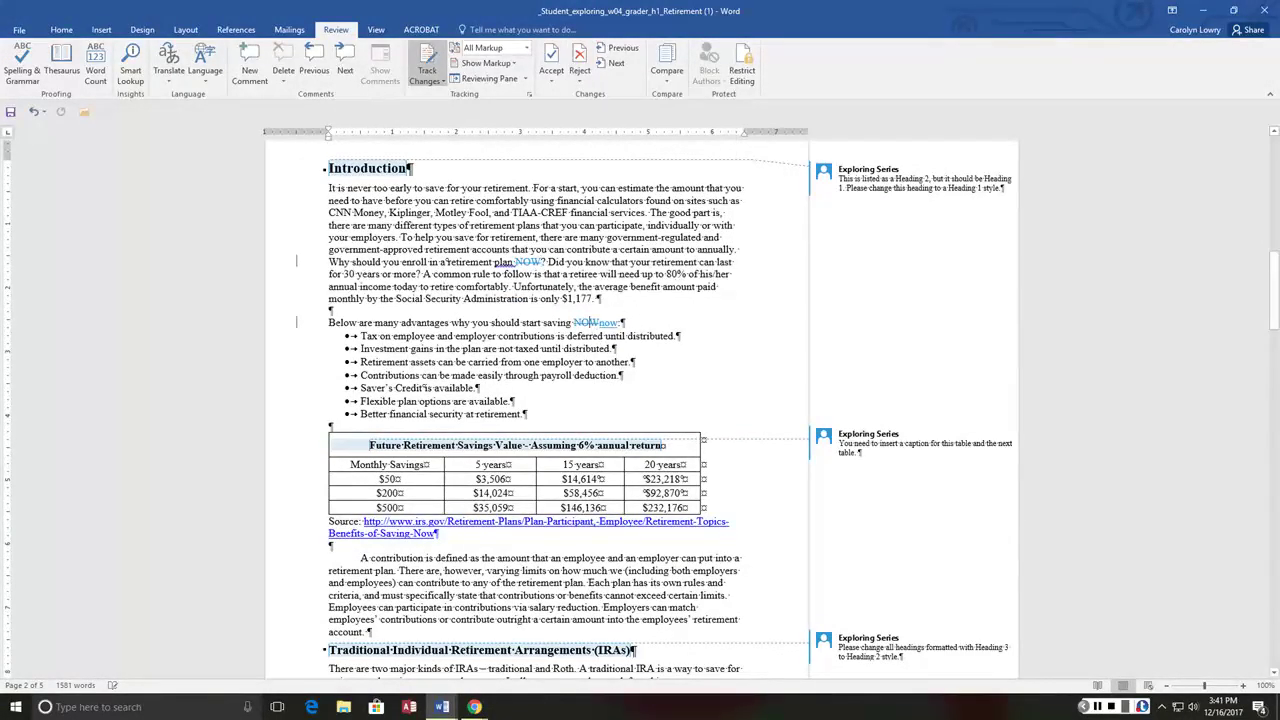
{"action": "left_click", "coordinate": [579, 78]}
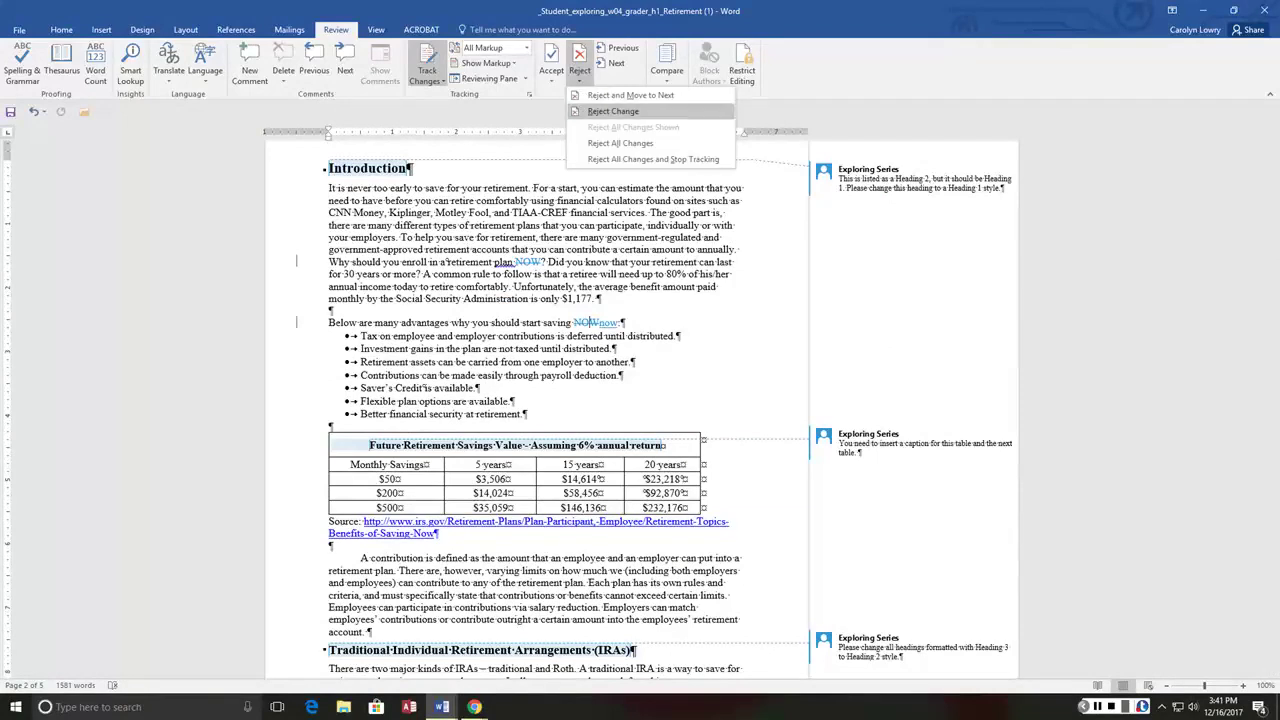
{"action": "left_click", "coordinate": [612, 111]}
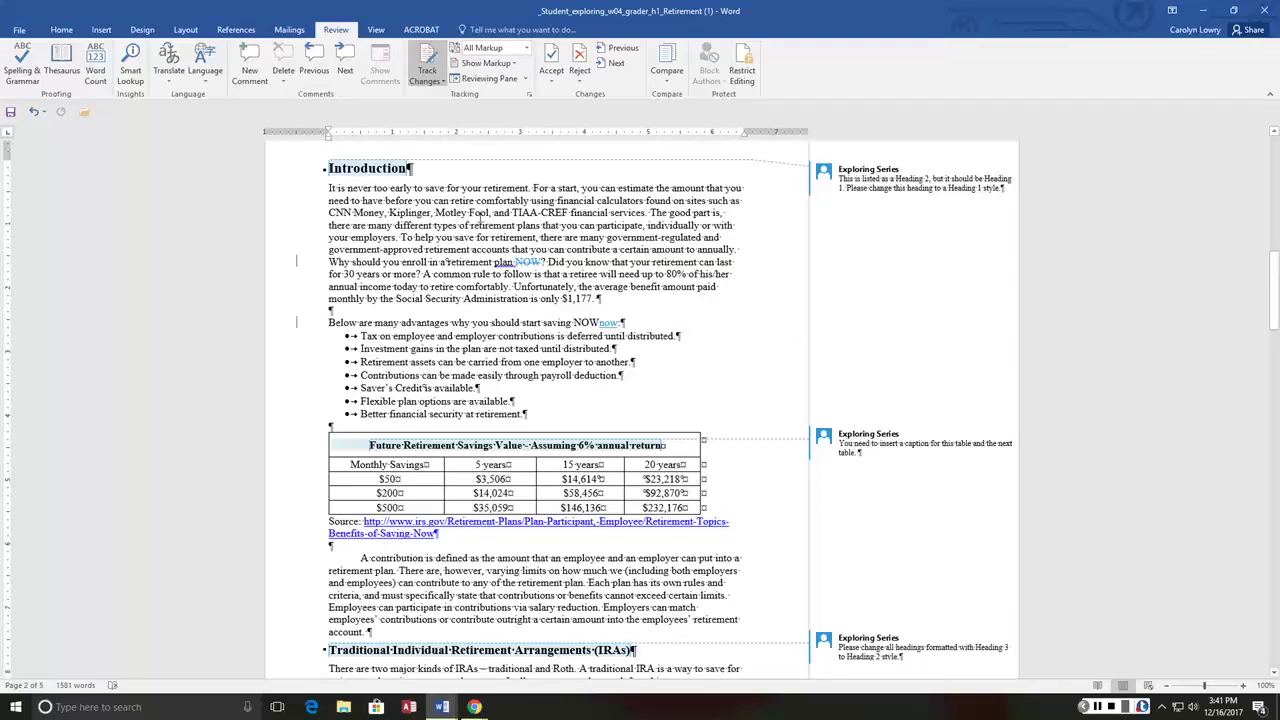
Accept all remaining tracked changes in the document and stop tracking
{"action": "left_click", "coordinate": [551, 81]}
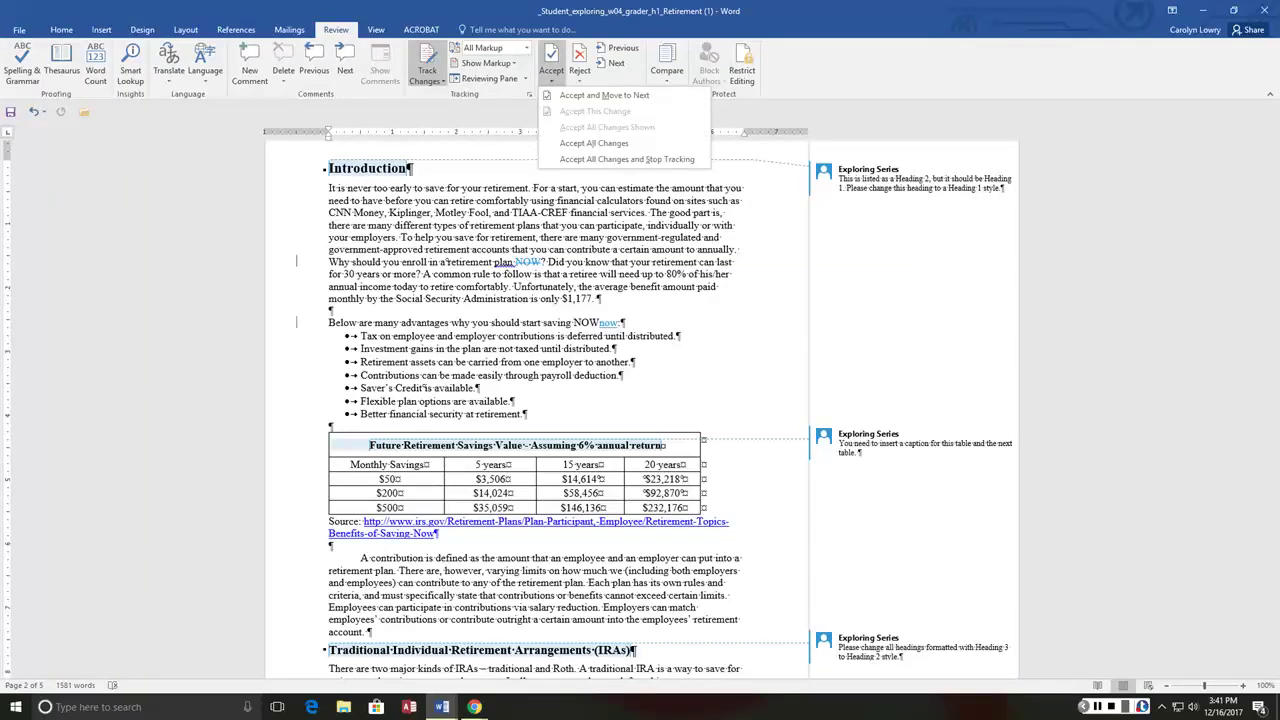
{"action": "left_click", "coordinate": [572, 159]}
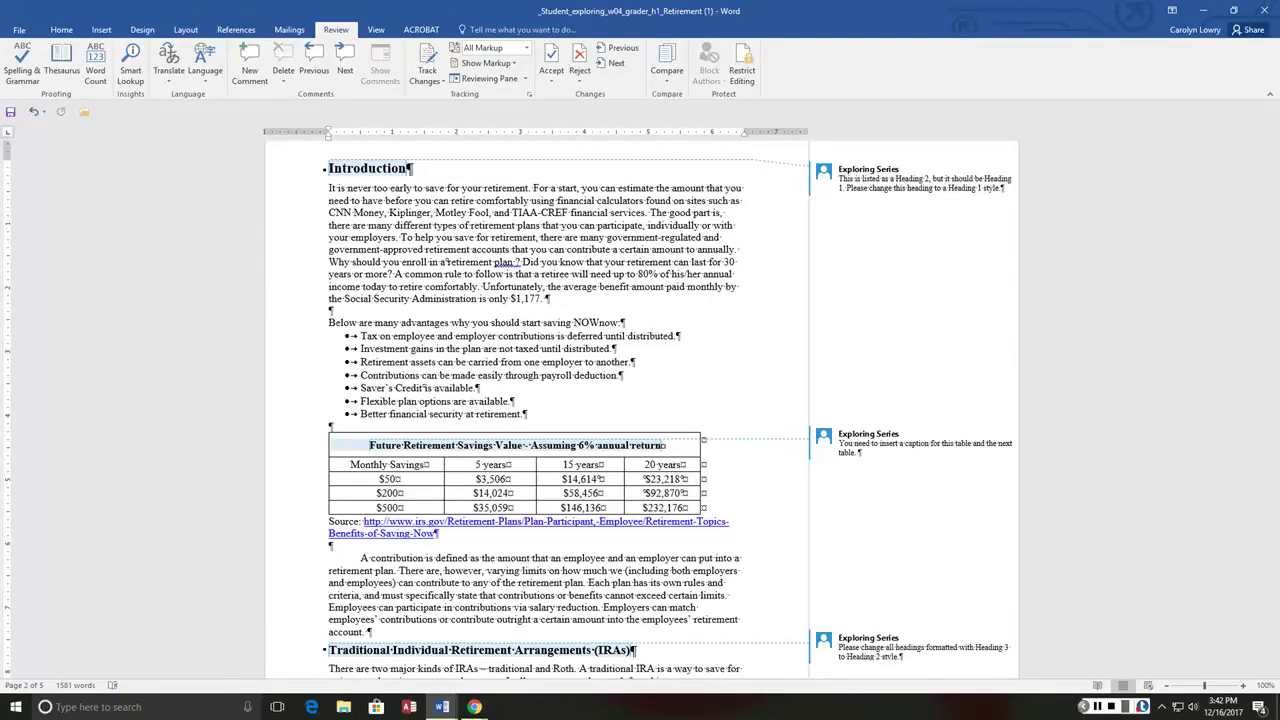
{"action": "scroll", "coordinate": [640, 410], "scroll_direction": "up", "scroll_amount": 3}
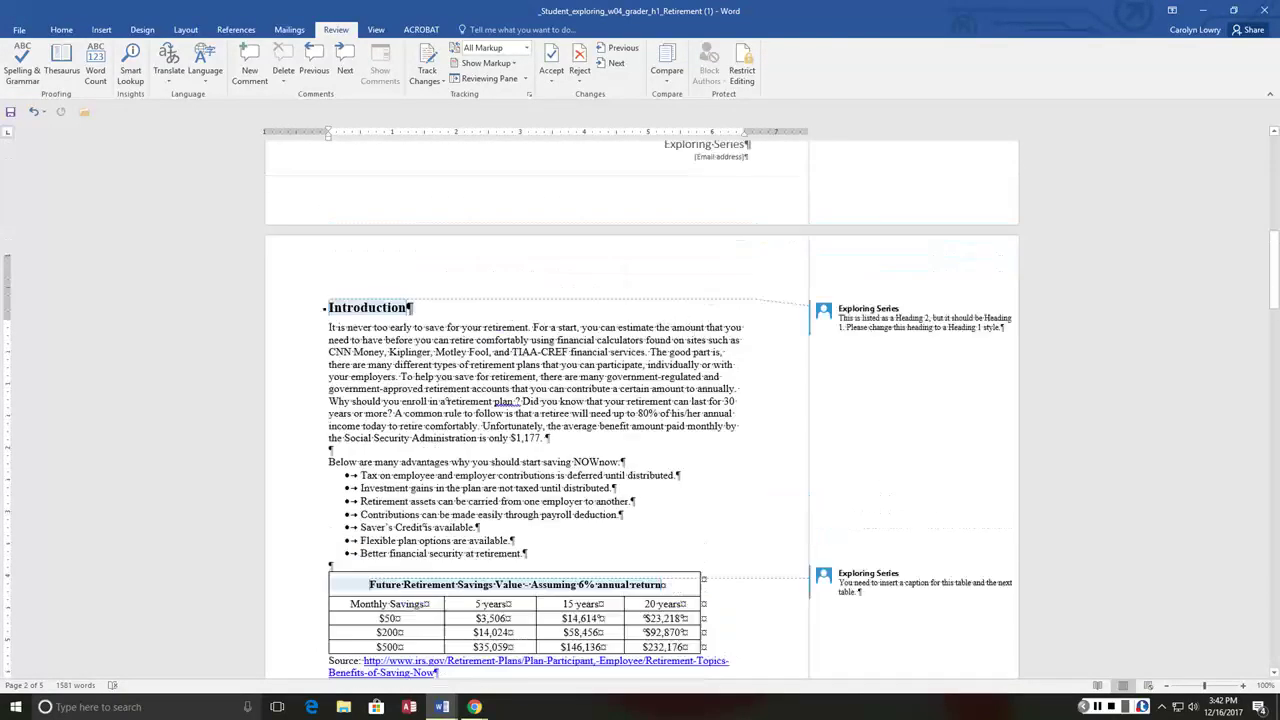
{"action": "scroll", "coordinate": [640, 410], "scroll_direction": "up", "scroll_amount": 6}
{"action": "scroll", "coordinate": [640, 410], "scroll_direction": "down", "scroll_amount": 7}
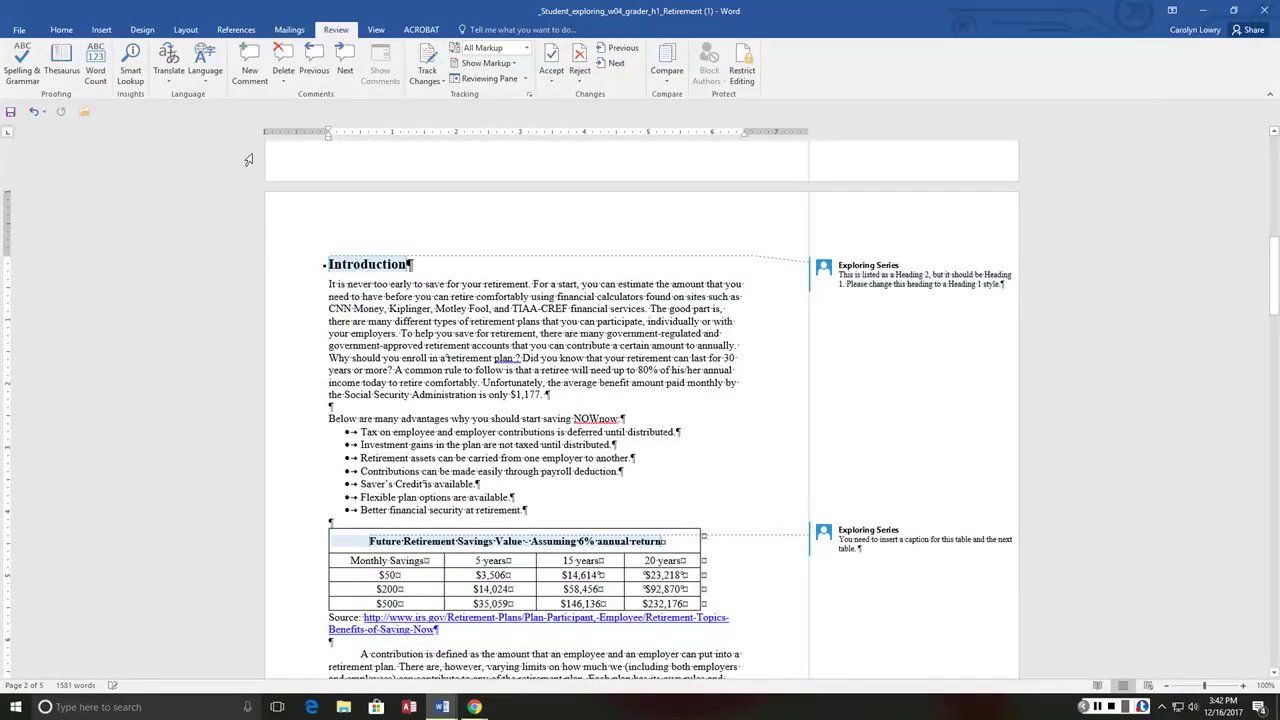
Apply the Heading 1 style to the Introduction heading and Heading 2 to the Traditional Individual Retirement Arrangements (IRAs) heading
{"action": "left_click", "coordinate": [61, 29]}
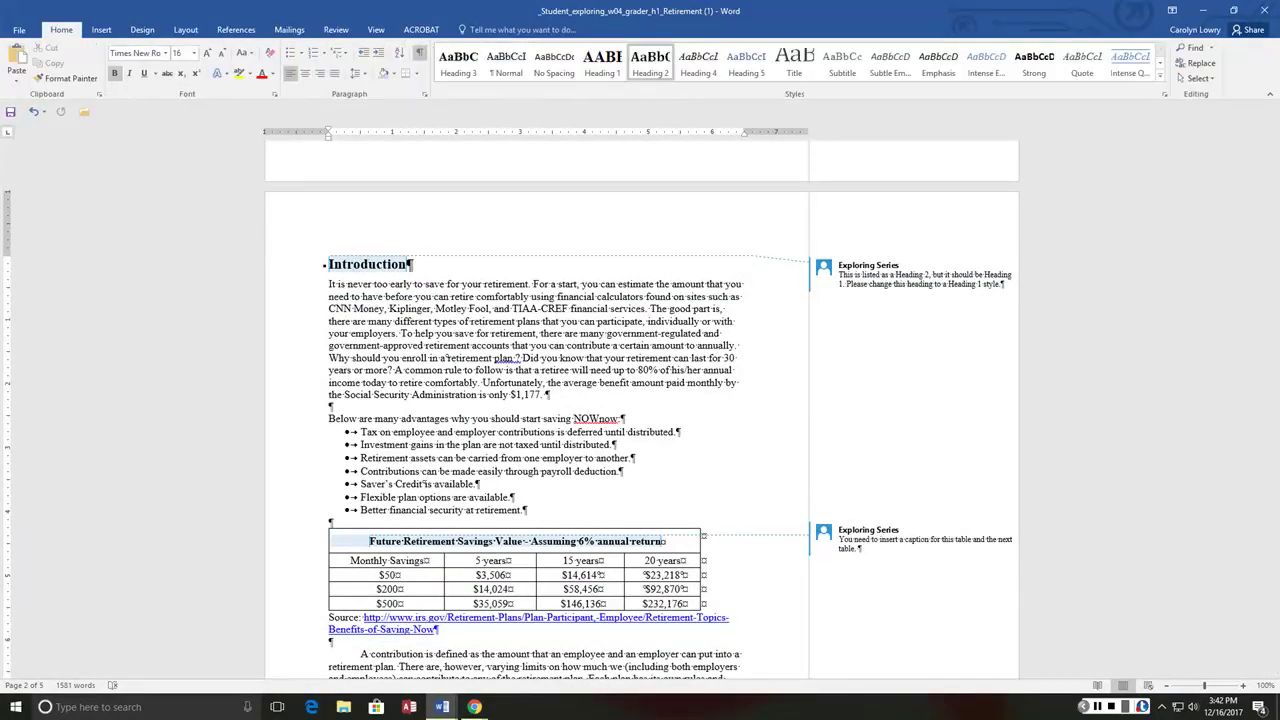
{"action": "left_click", "coordinate": [602, 62]}
{"action": "scroll", "coordinate": [670, 290], "scroll_direction": "down", "scroll_amount": 5}
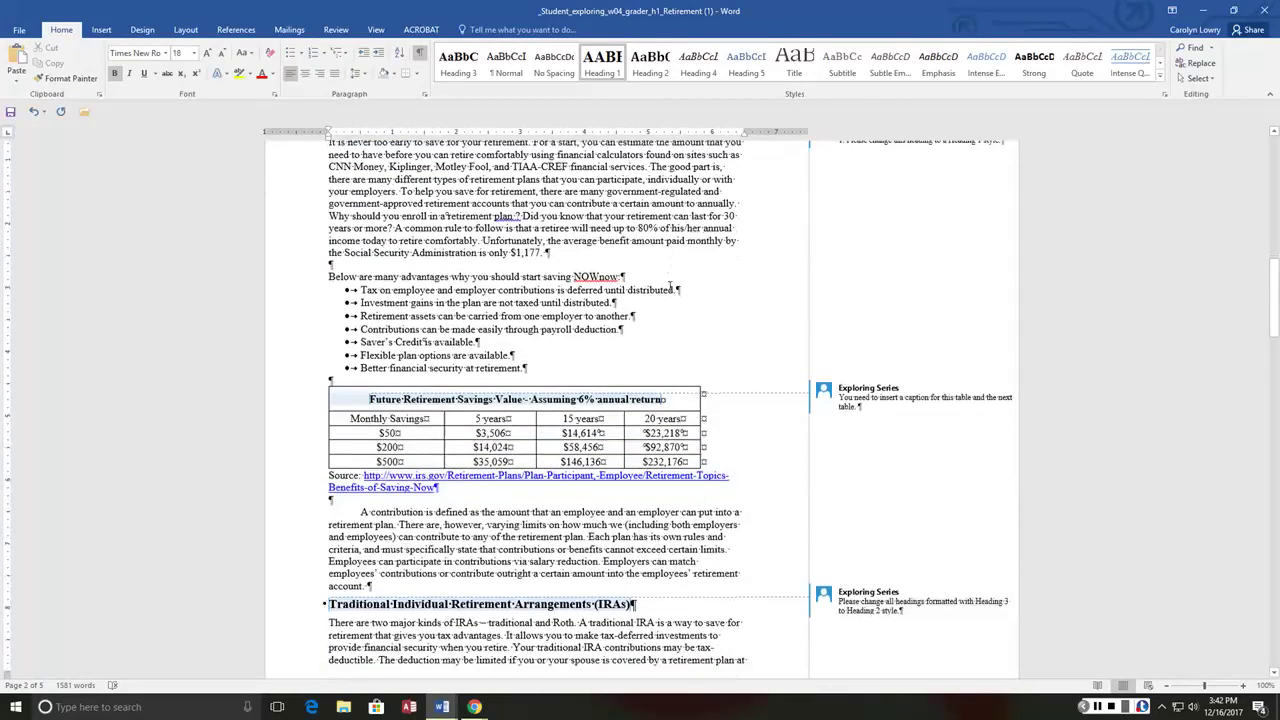
{"action": "scroll", "coordinate": [966, 337], "scroll_direction": "down", "scroll_amount": 2}
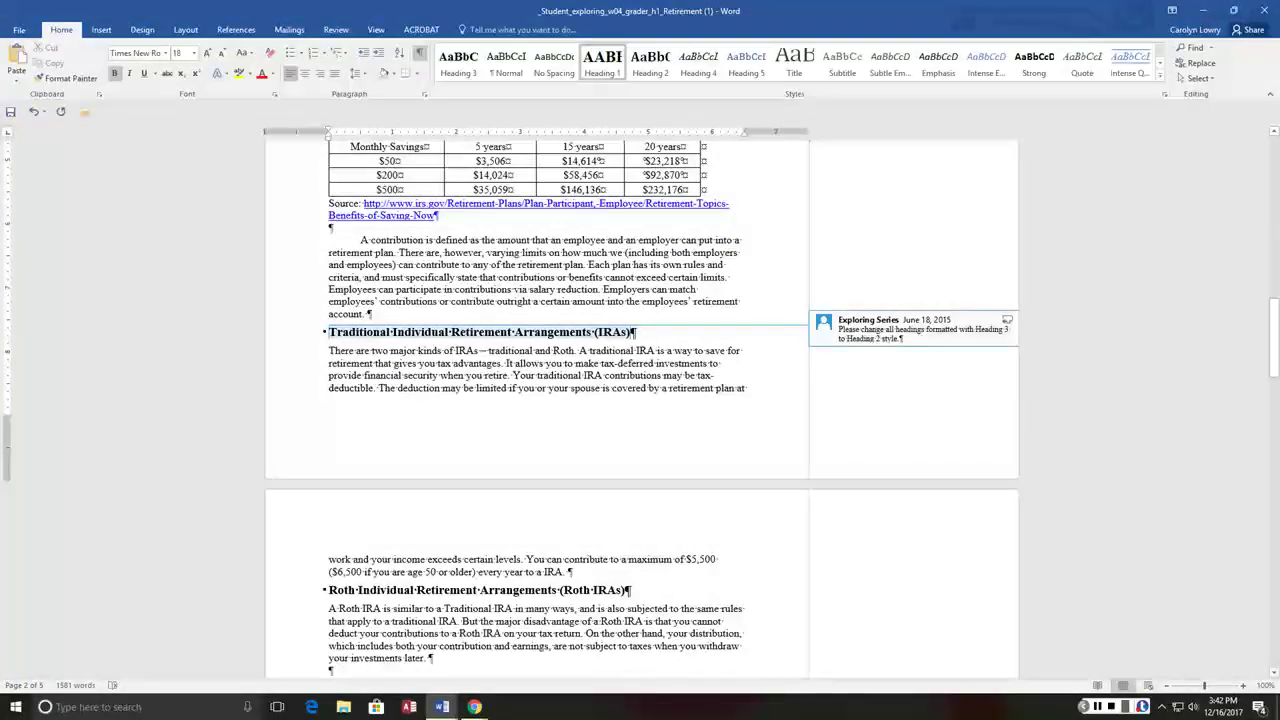
{"action": "left_click", "coordinate": [448, 332]}
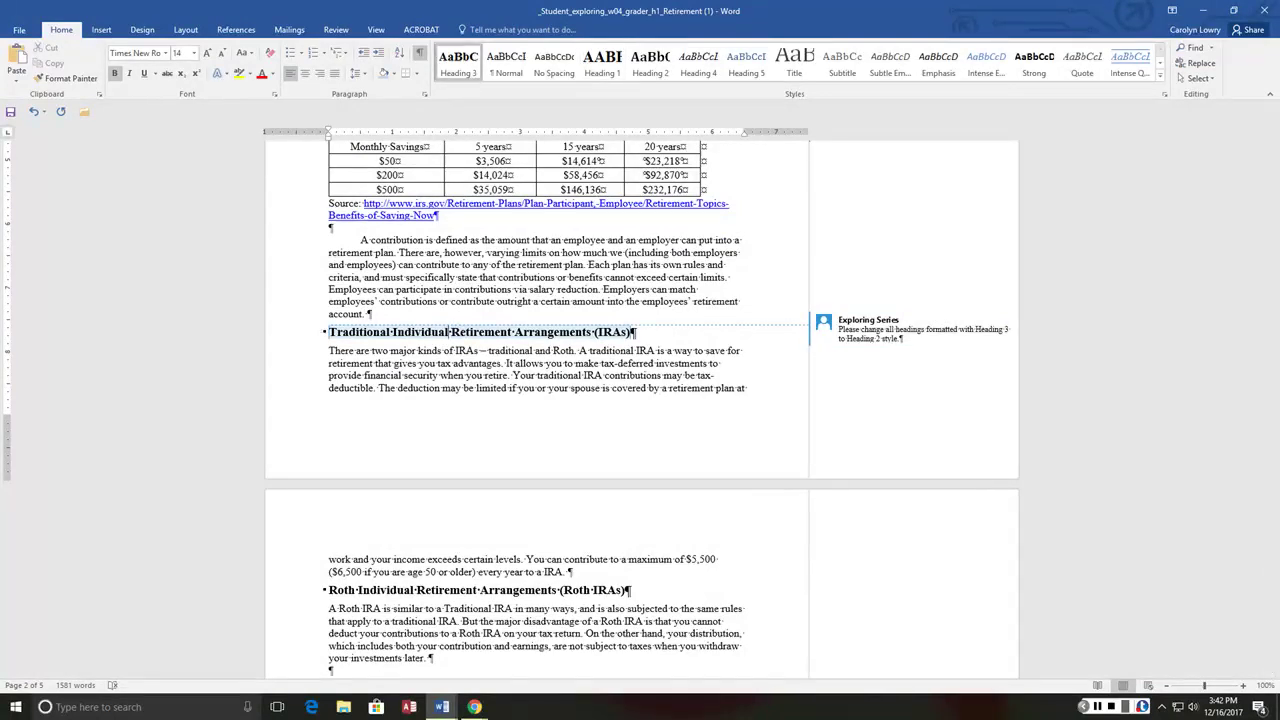
{"action": "left_click", "coordinate": [650, 62]}
Apply the Heading 2 style to the Roth Individual Retirement Arrangements heading and the heading comparing a Traditional and a Roth IRA
{"action": "scroll", "coordinate": [648, 299], "scroll_direction": "down", "scroll_amount": 3}
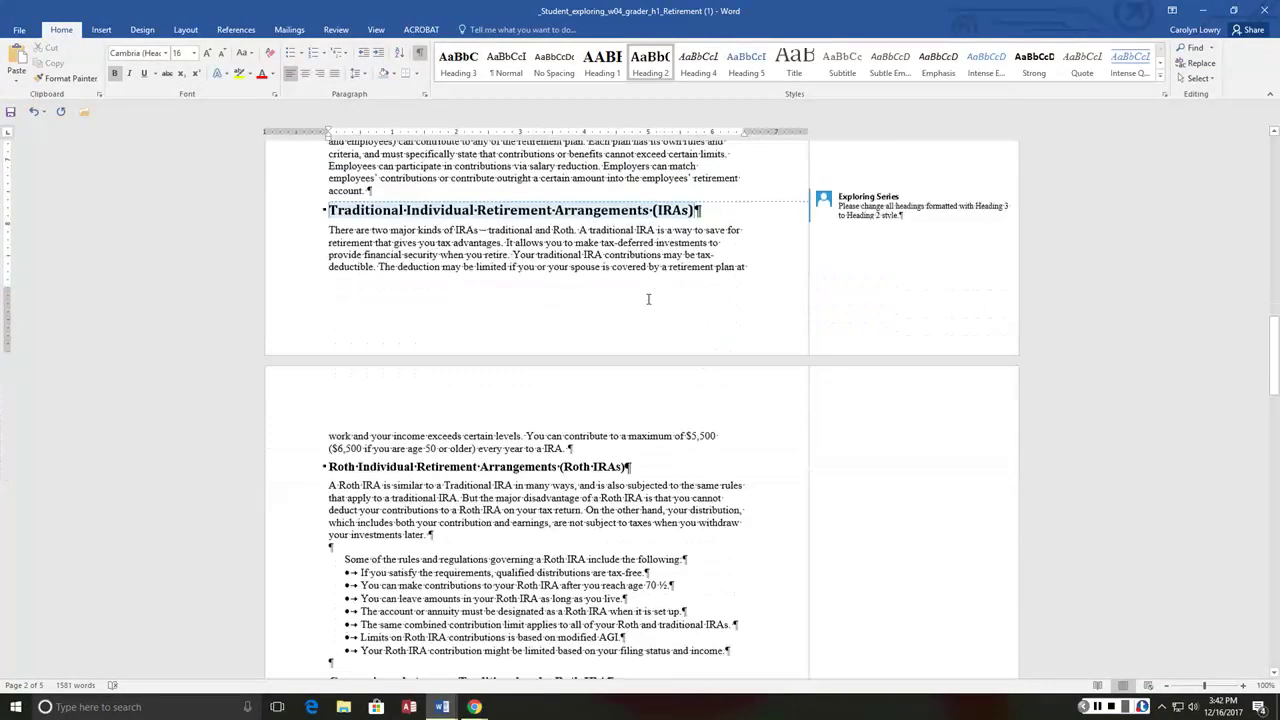
{"action": "scroll", "coordinate": [648, 299], "scroll_direction": "down", "scroll_amount": 5}
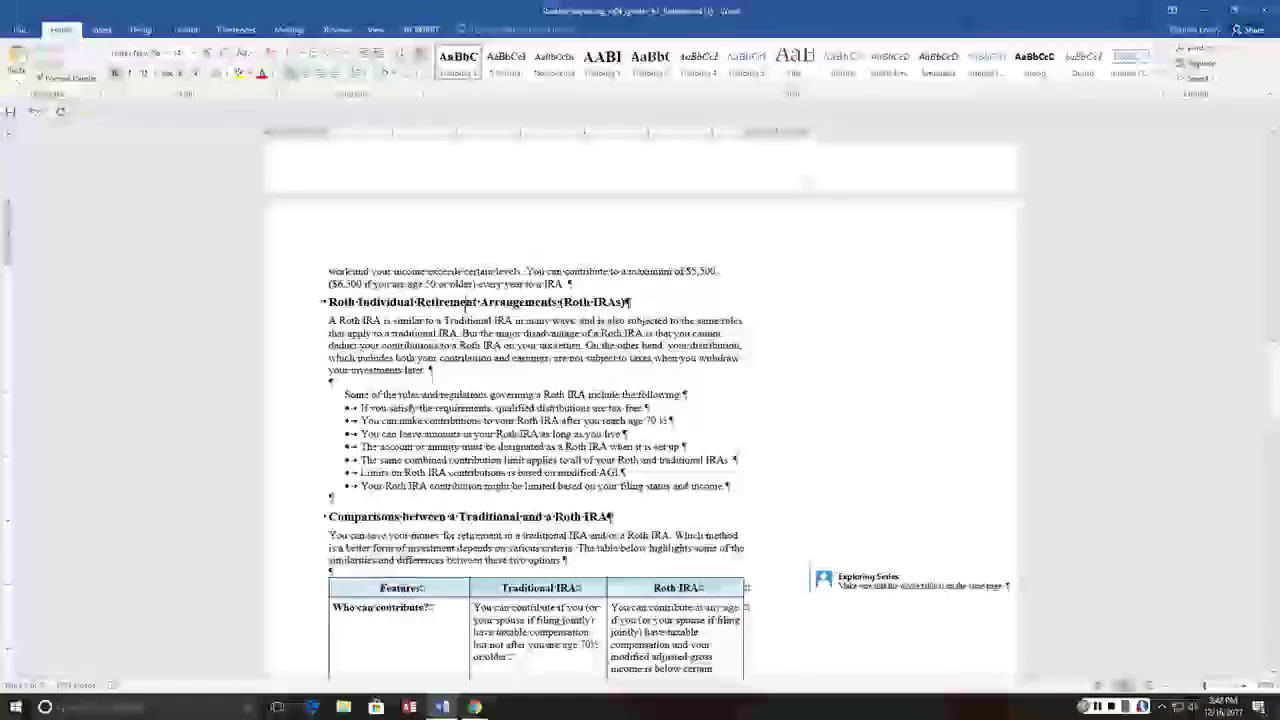
{"action": "left_click", "coordinate": [465, 302]}
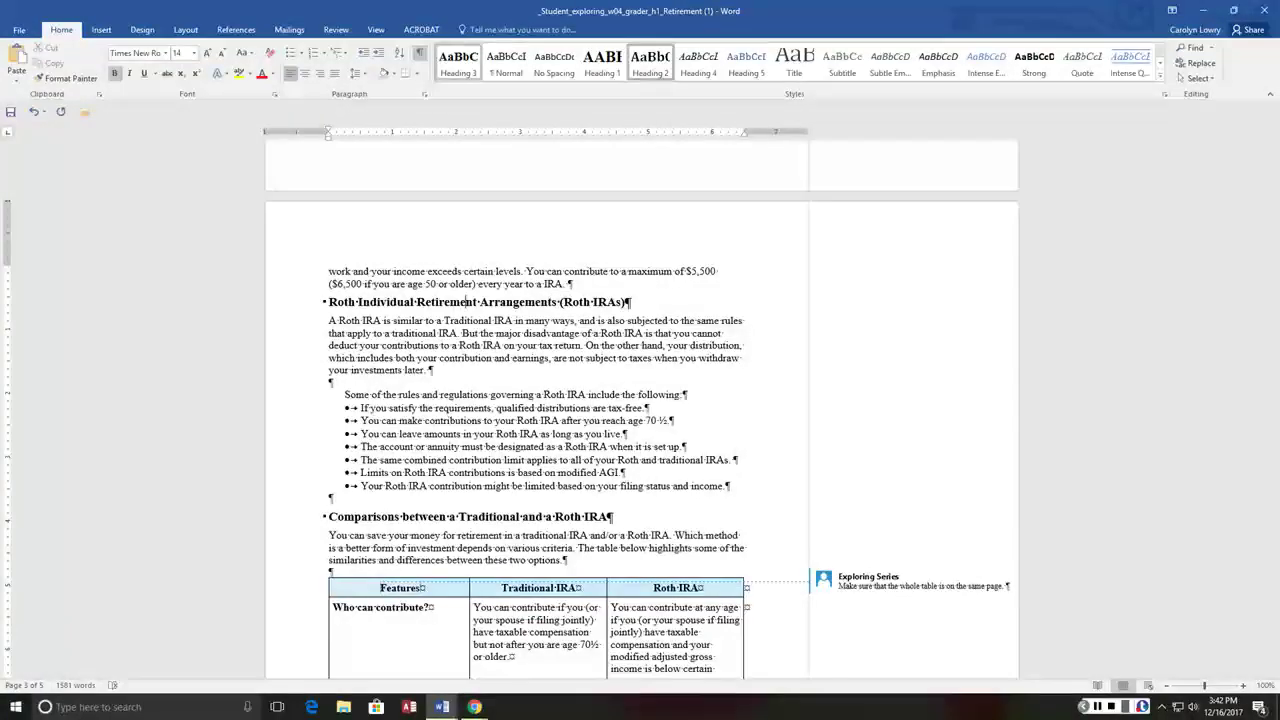
{"action": "left_click", "coordinate": [650, 62]}
{"action": "left_click", "coordinate": [460, 518]}
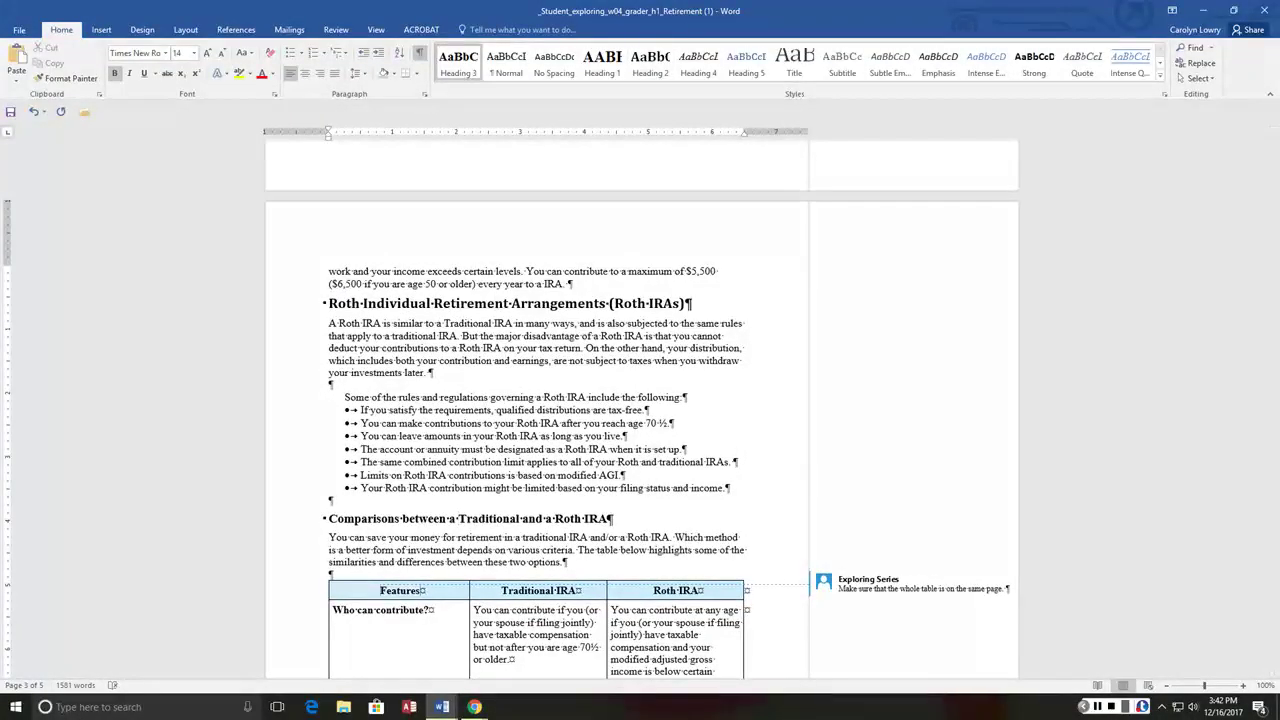
{"action": "left_click", "coordinate": [650, 62]}
Change the 401(k) Plans and 403(b) Plans headings to the Heading 2 style
{"action": "scroll", "coordinate": [585, 362], "scroll_direction": "down", "scroll_amount": 3}
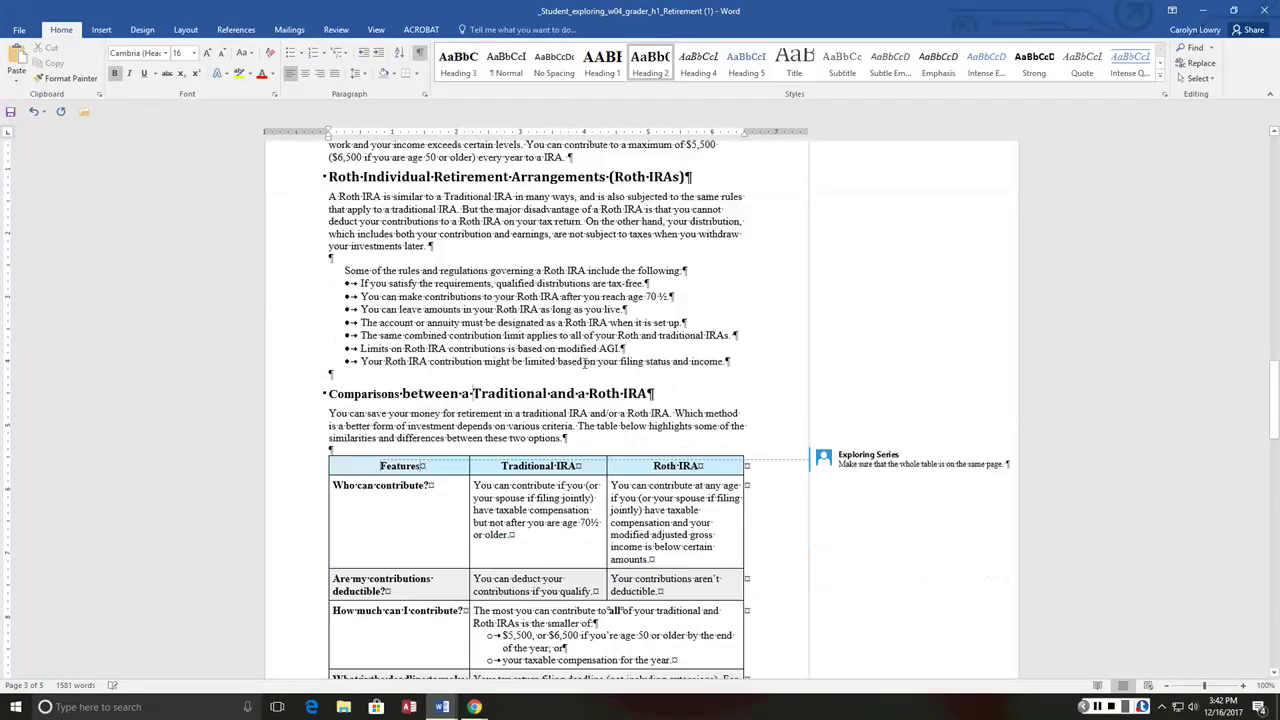
{"action": "scroll", "coordinate": [585, 362], "scroll_direction": "down", "scroll_amount": 15}
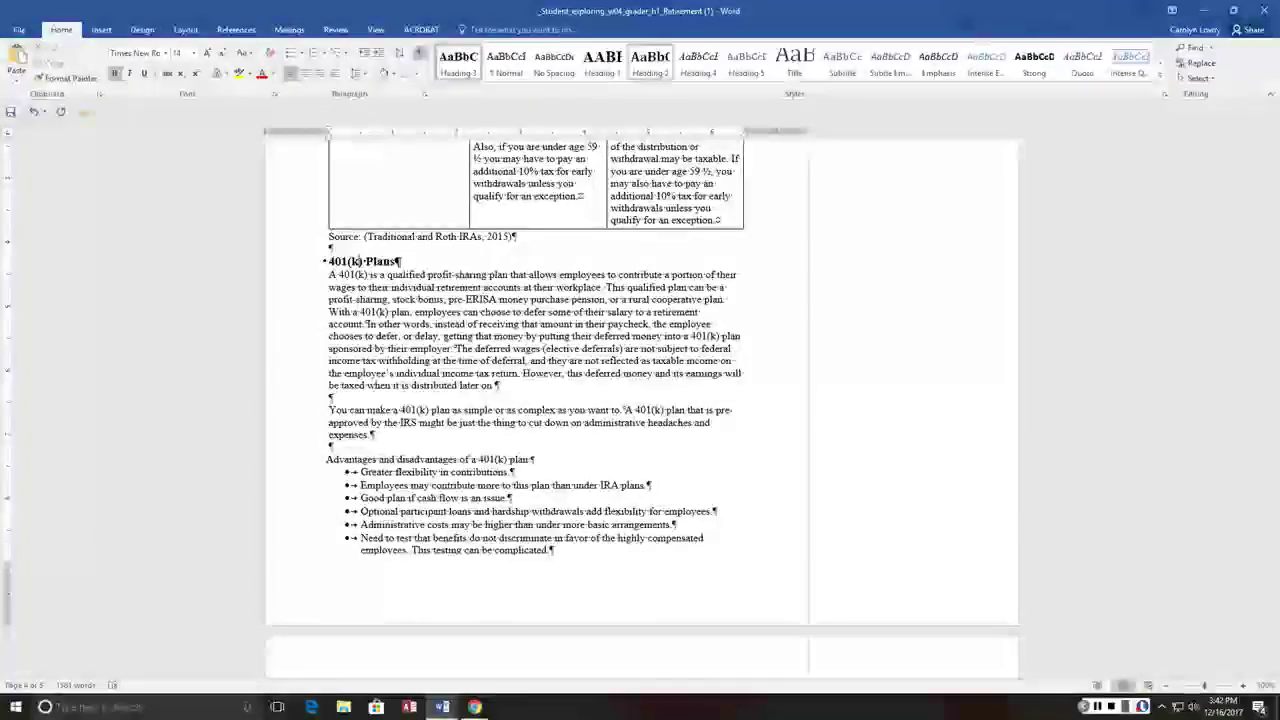
{"action": "scroll", "coordinate": [577, 329], "scroll_direction": "down", "scroll_amount": 9}
{"action": "left_click", "coordinate": [488, 315]}
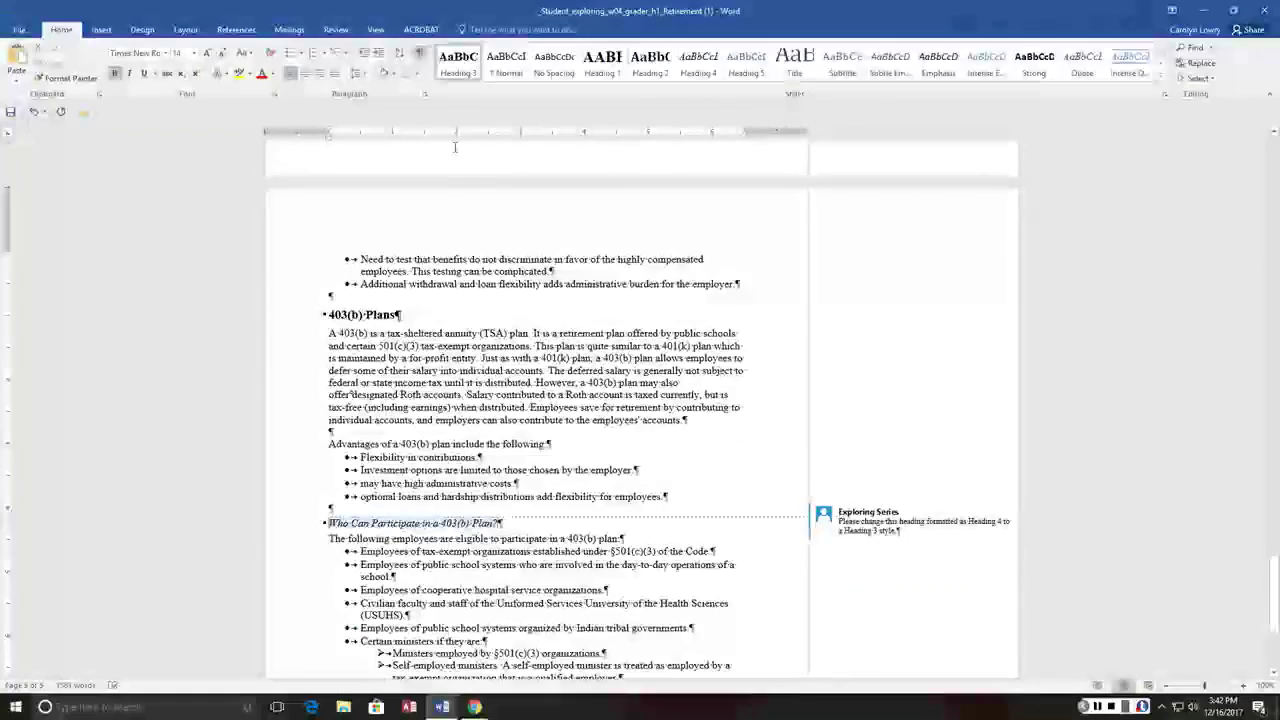
{"action": "left_click", "coordinate": [362, 314]}
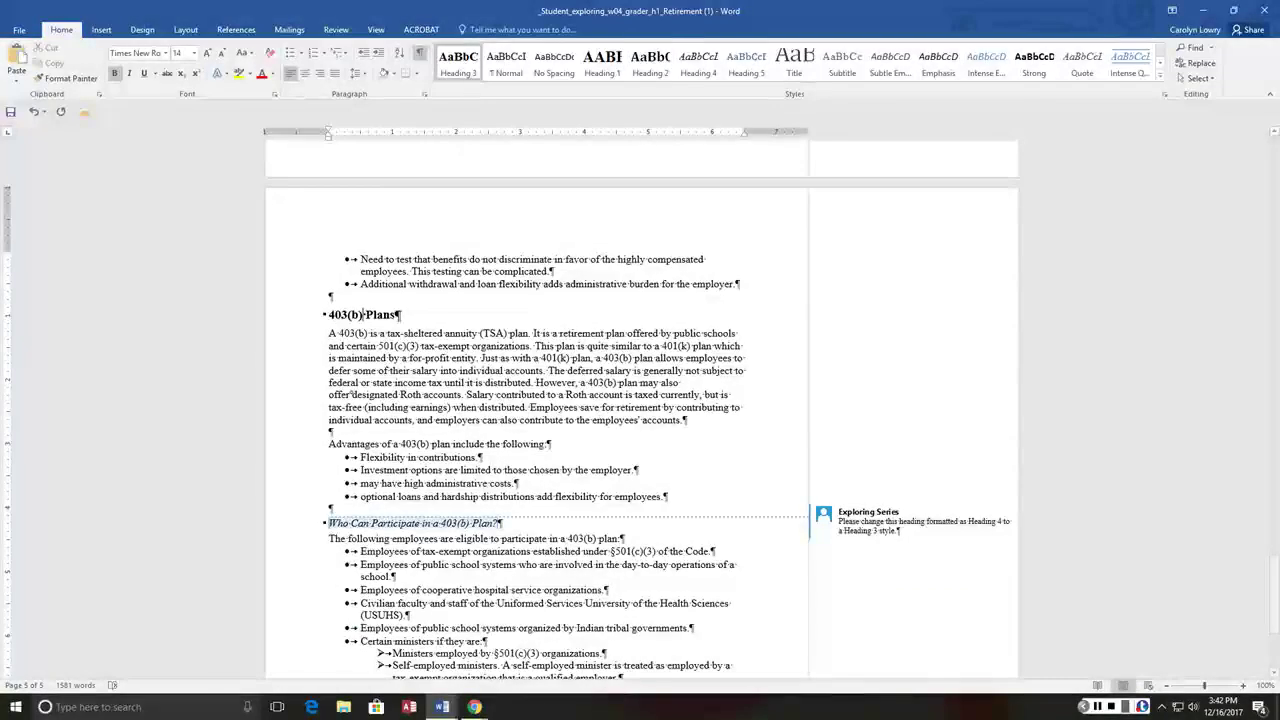
{"action": "key", "text": "ctrl+alt+2"}
Apply Heading 3 to the "Who Can Participate in a 403(b) Plan?" heading and Heading 2 to the Conclusion heading
{"action": "scroll", "coordinate": [380, 315], "scroll_direction": "down", "scroll_amount": 5}
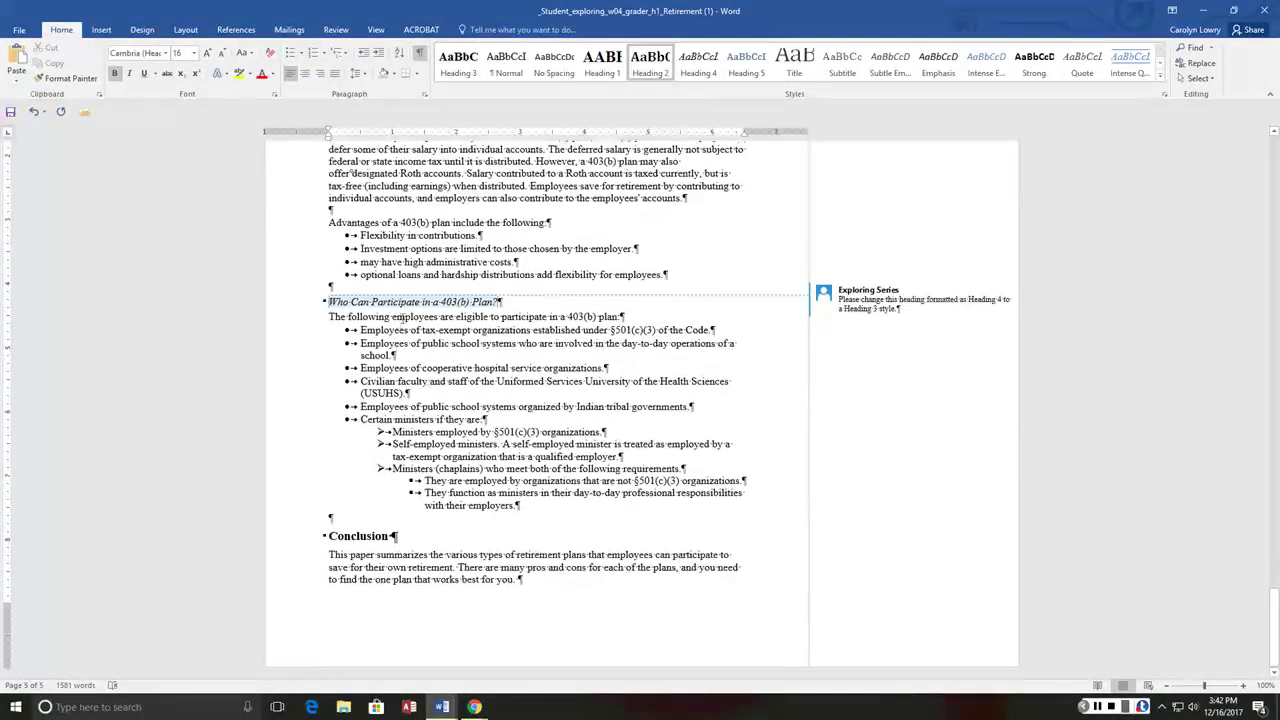
{"action": "left_click", "coordinate": [410, 302]}
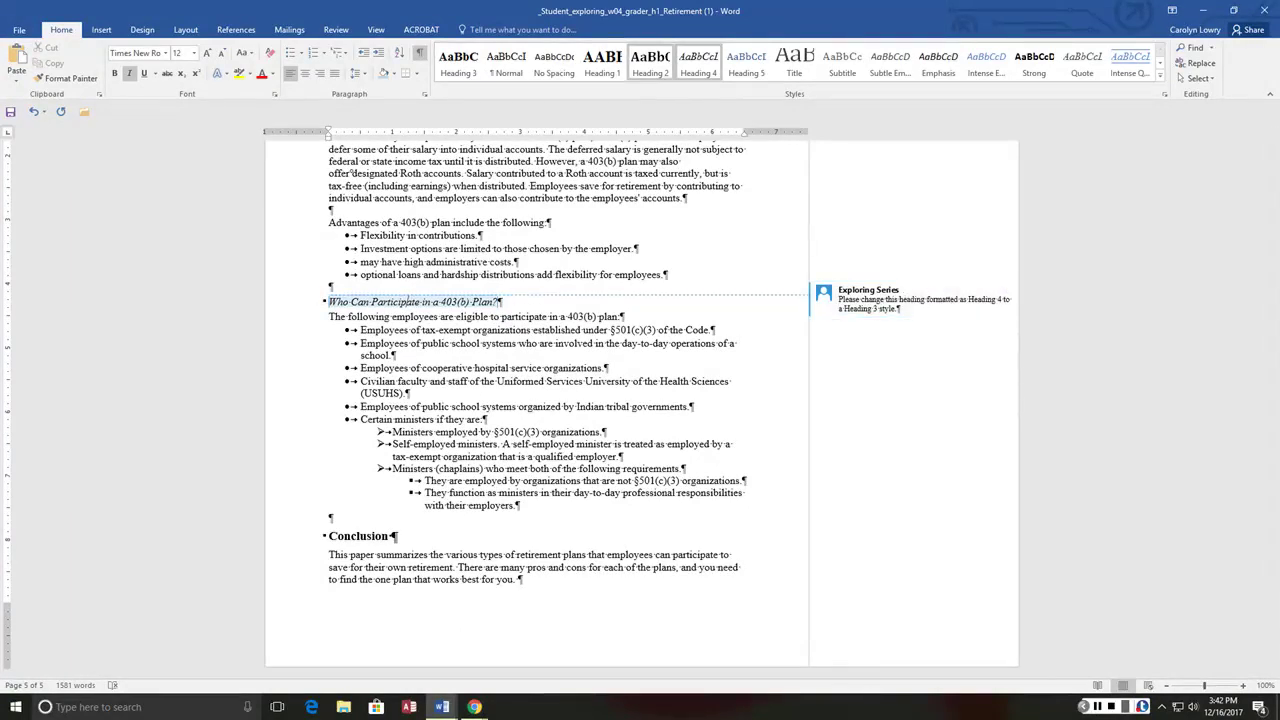
{"action": "left_click", "coordinate": [458, 62]}
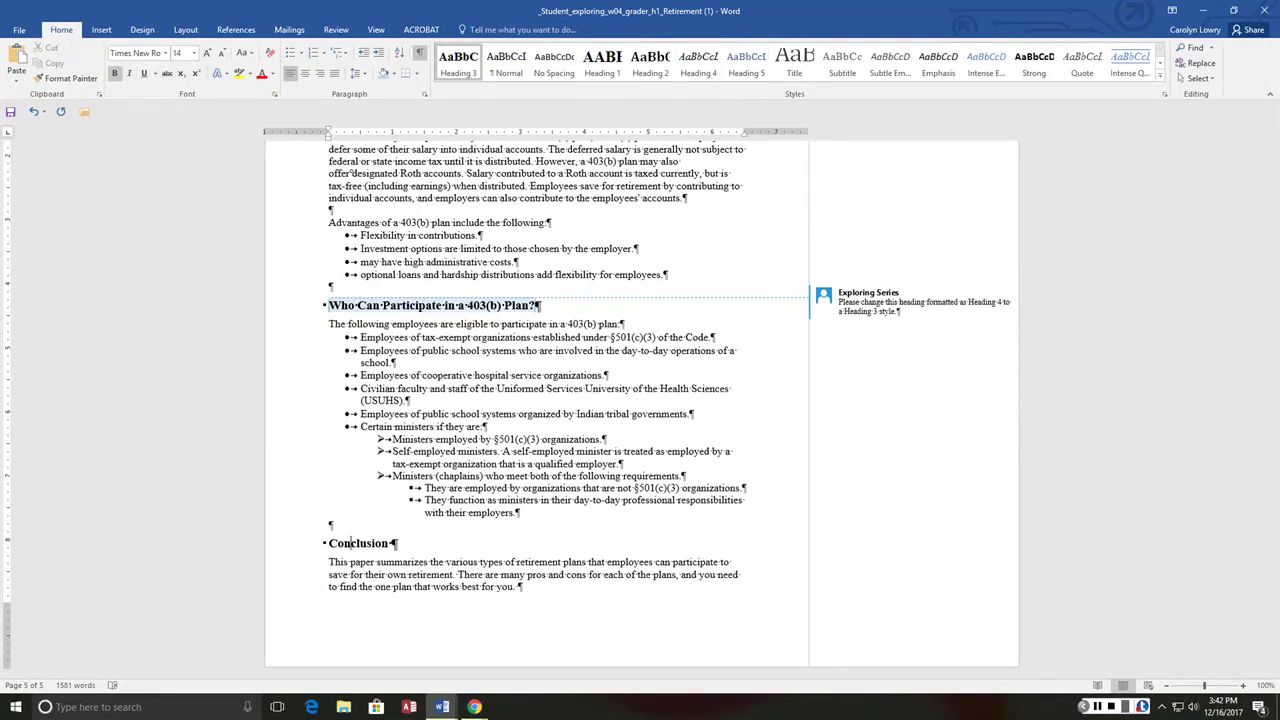
{"action": "left_click", "coordinate": [650, 62]}
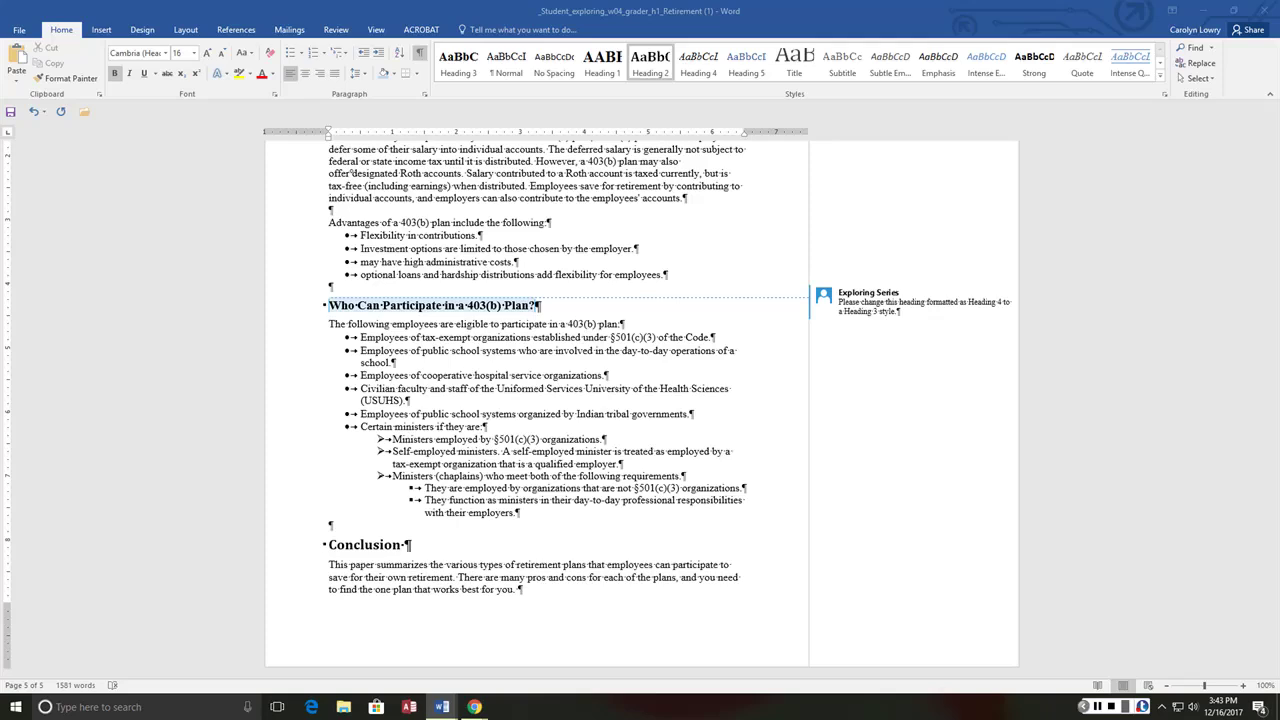
Reply to the reviewer's comment on the Introduction heading with "I have made the style replacement."
{"action": "scroll", "coordinate": [537, 400], "scroll_direction": "up", "scroll_amount": 3}
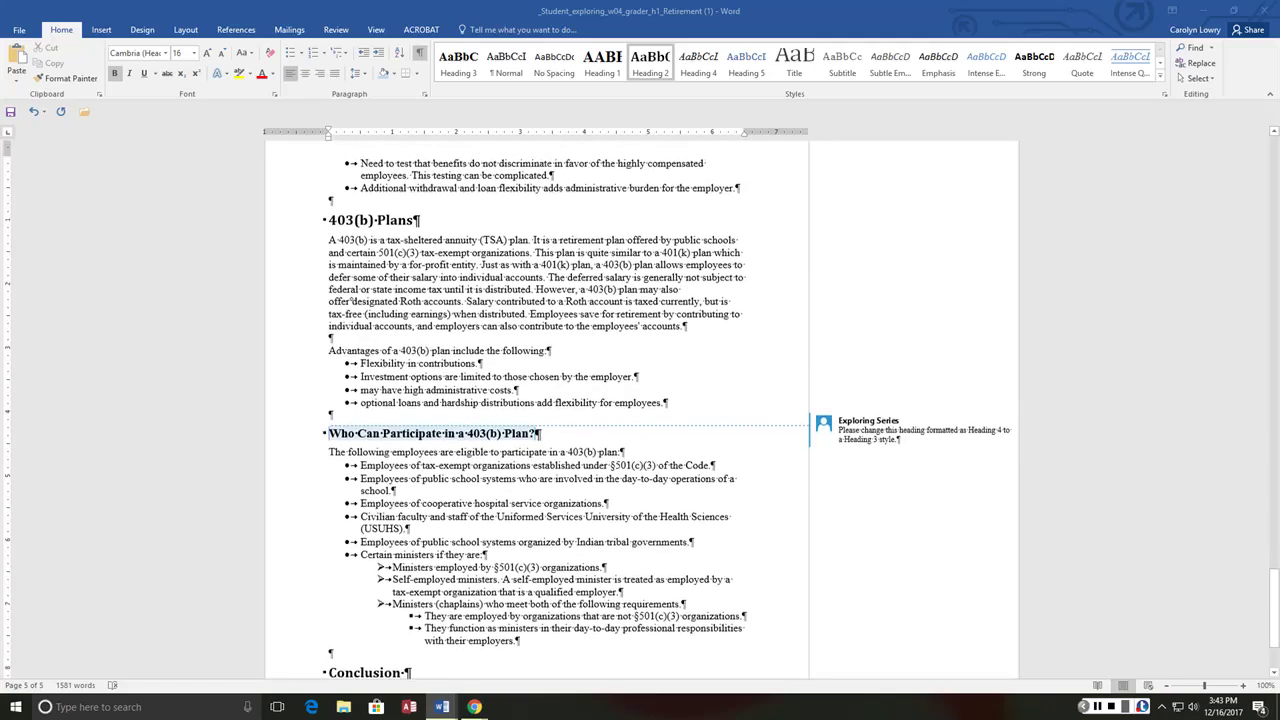
{"action": "scroll", "coordinate": [537, 400], "scroll_direction": "up", "scroll_amount": 20}
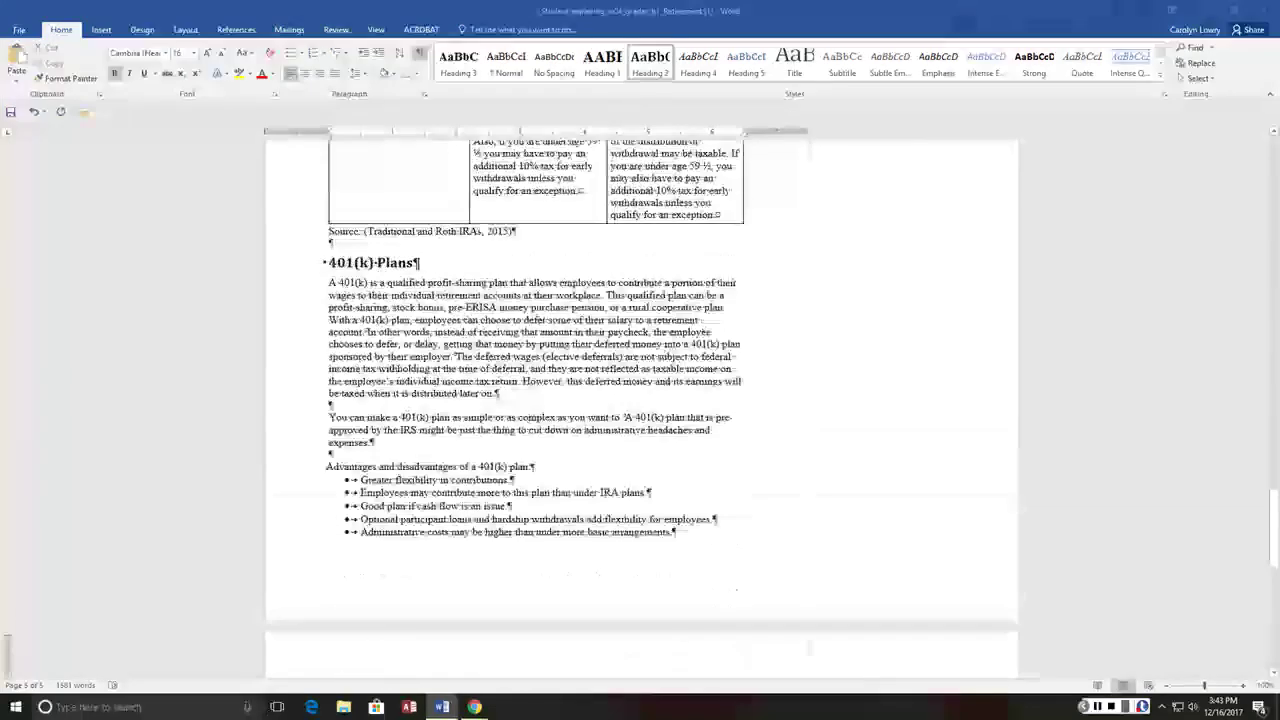
{"action": "scroll", "coordinate": [640, 405], "scroll_direction": "up", "scroll_amount": 20}
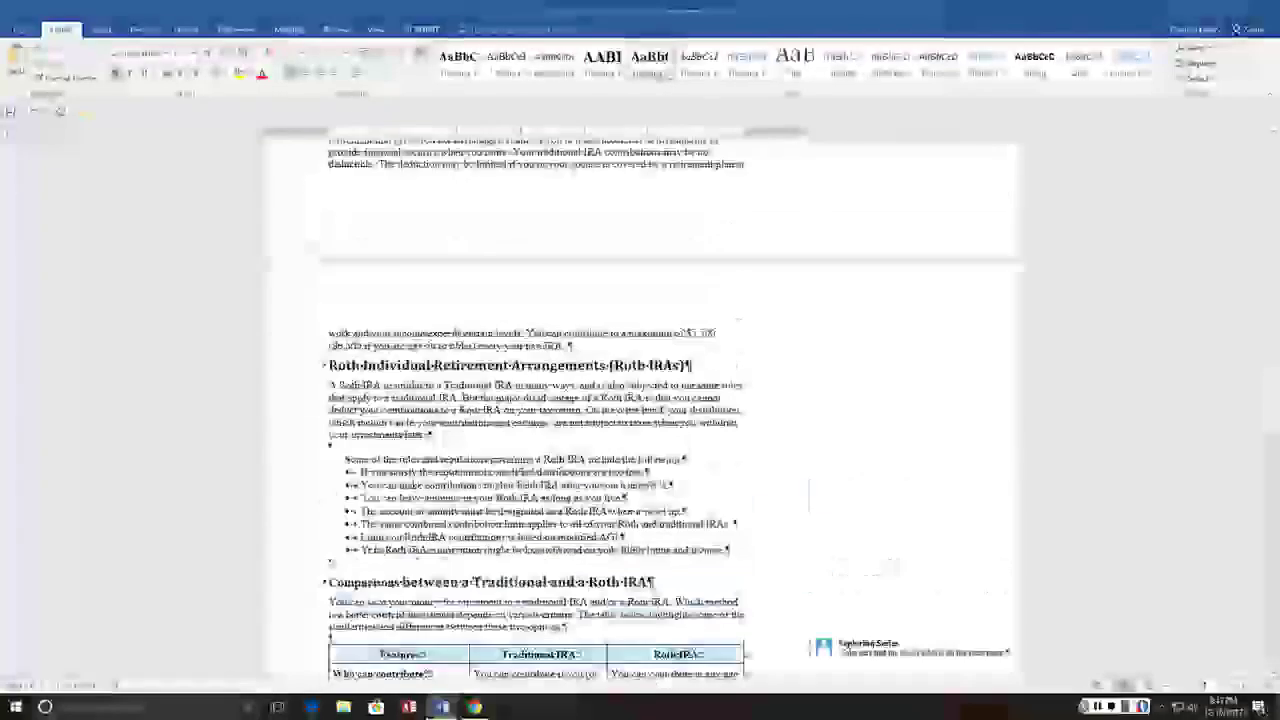
{"action": "scroll", "coordinate": [640, 405], "scroll_direction": "up", "scroll_amount": 20}
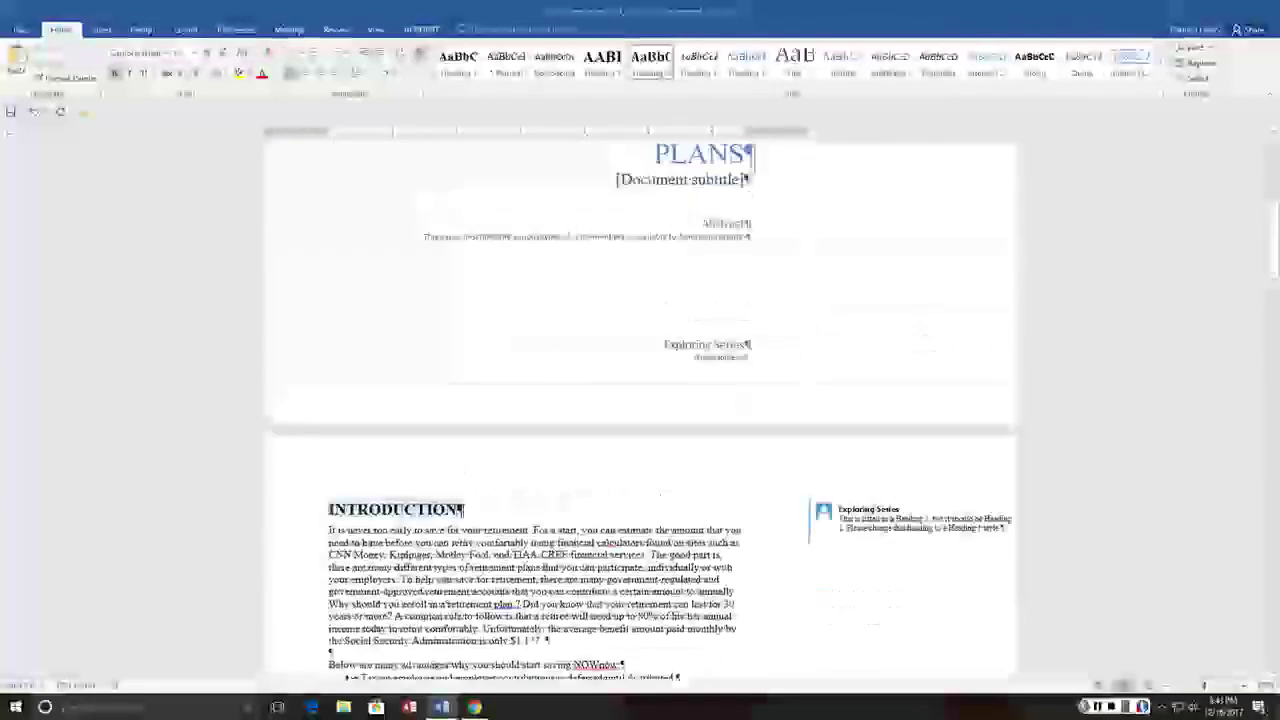
{"action": "scroll", "coordinate": [640, 405], "scroll_direction": "down", "scroll_amount": 3}
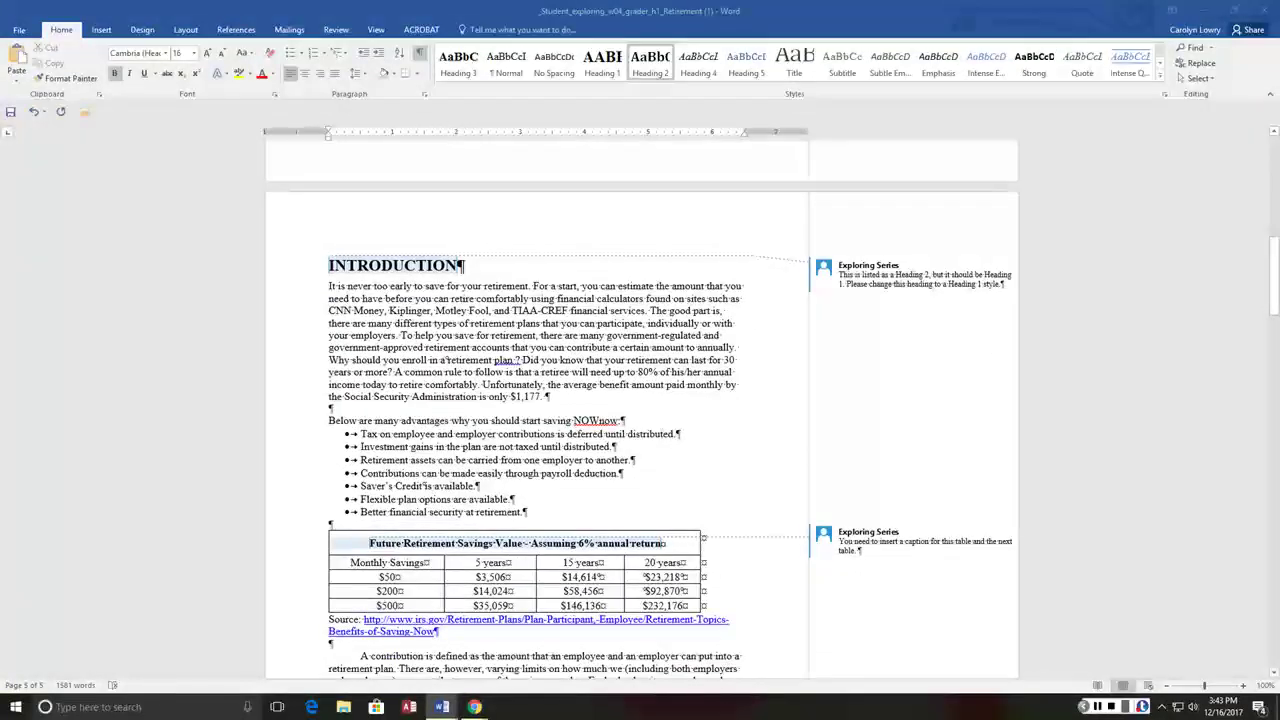
{"action": "left_click", "coordinate": [932, 276]}
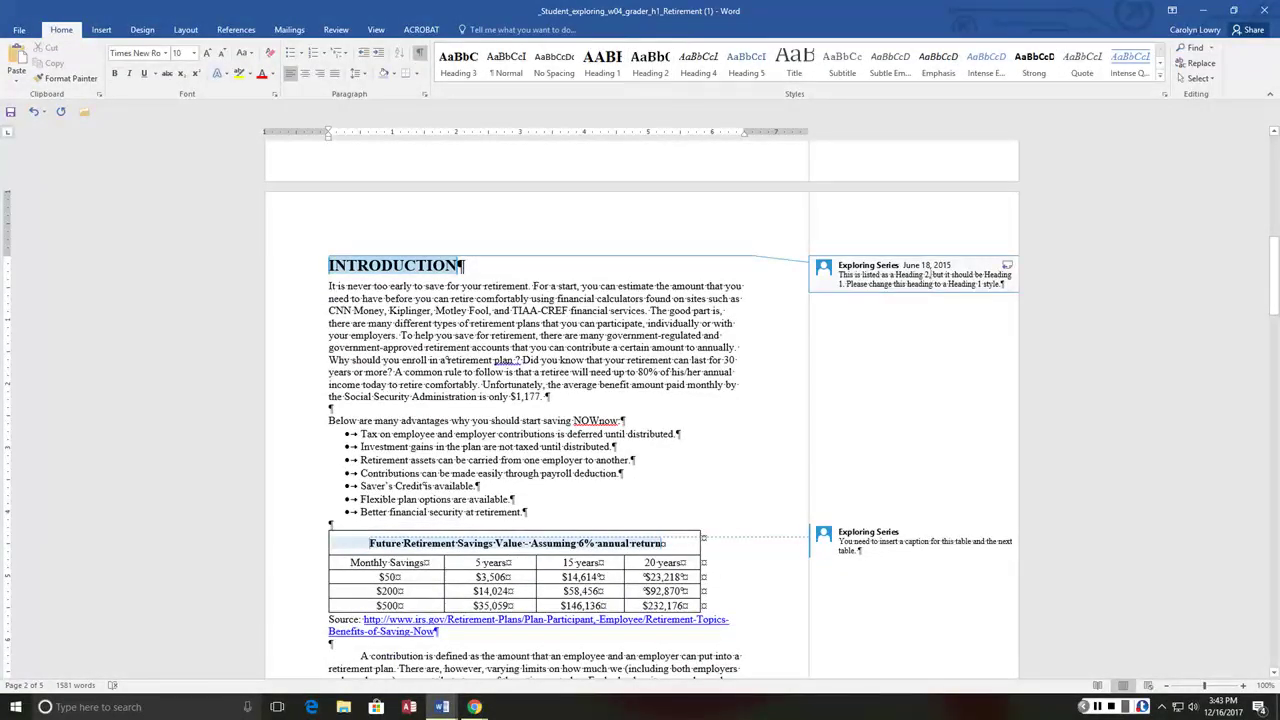
{"action": "left_click", "coordinate": [1007, 265]}
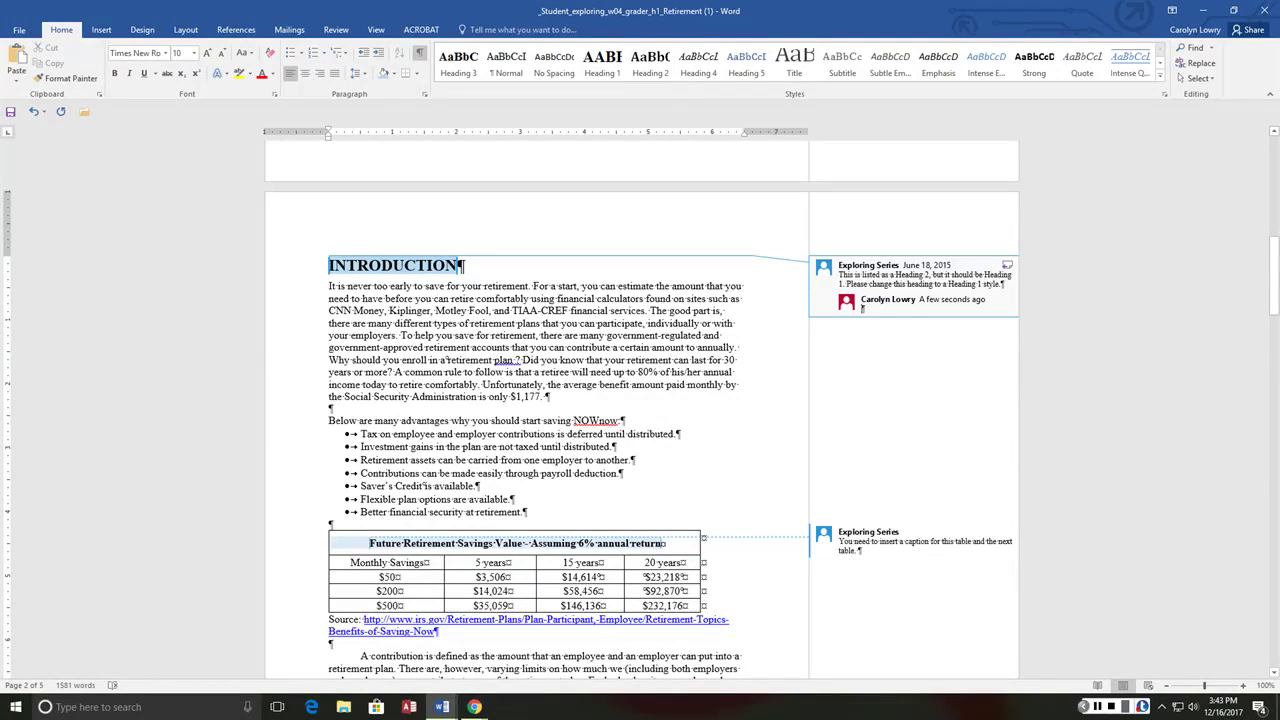
{"action": "type", "text": "I have made"}
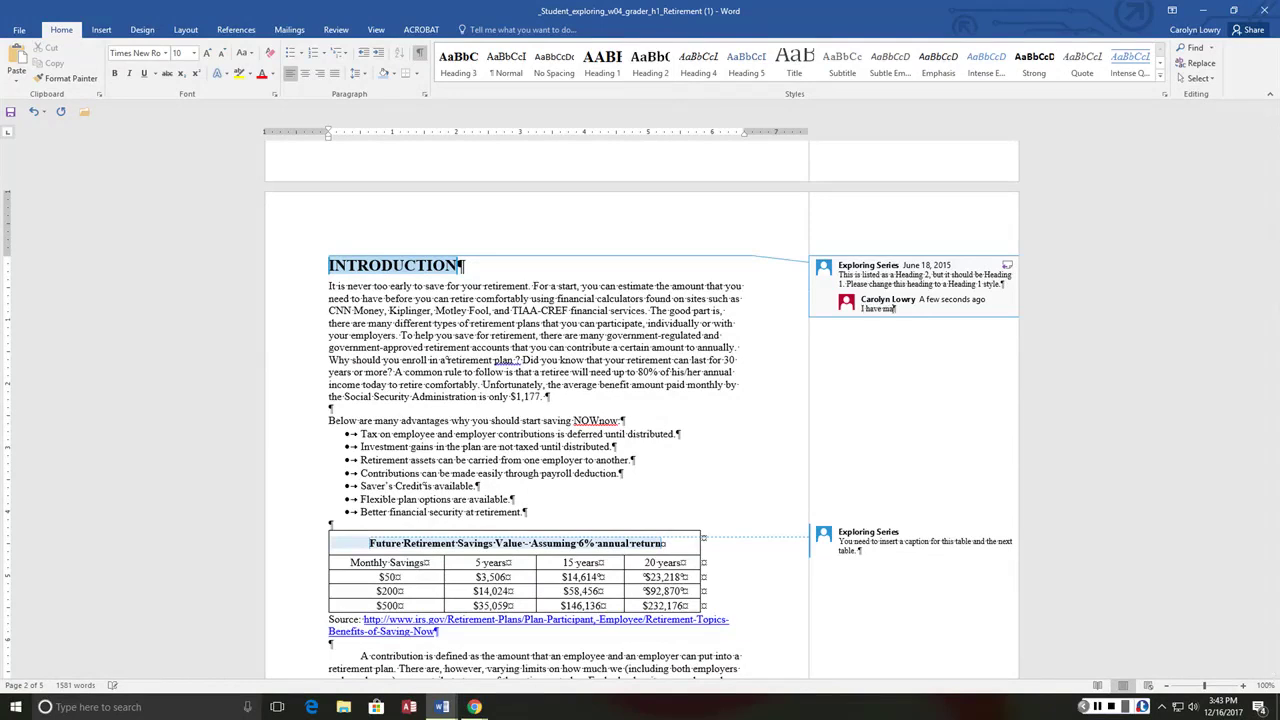
{"action": "type", "text": " the style replacement."}
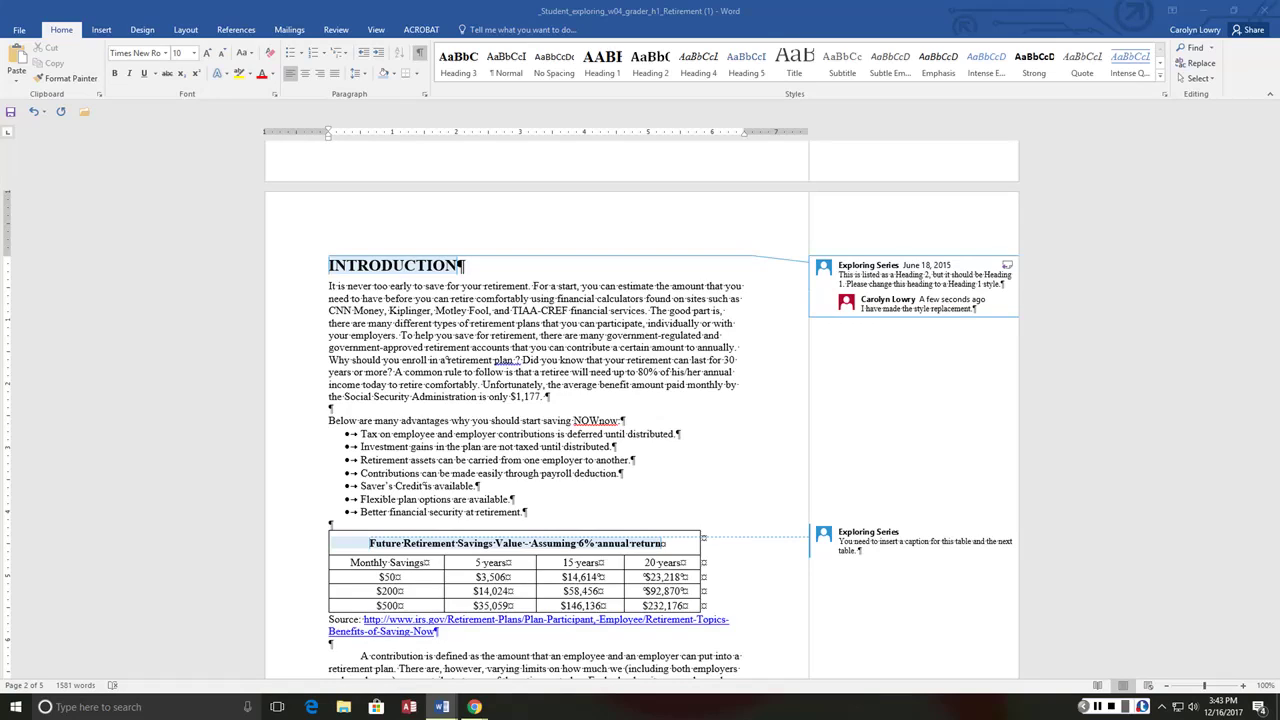
Insert the caption "Table 1: The Future Value of Money" above the Future Retirement Savings Value table and center it
{"action": "scroll", "coordinate": [474, 498], "scroll_direction": "down", "scroll_amount": 2}
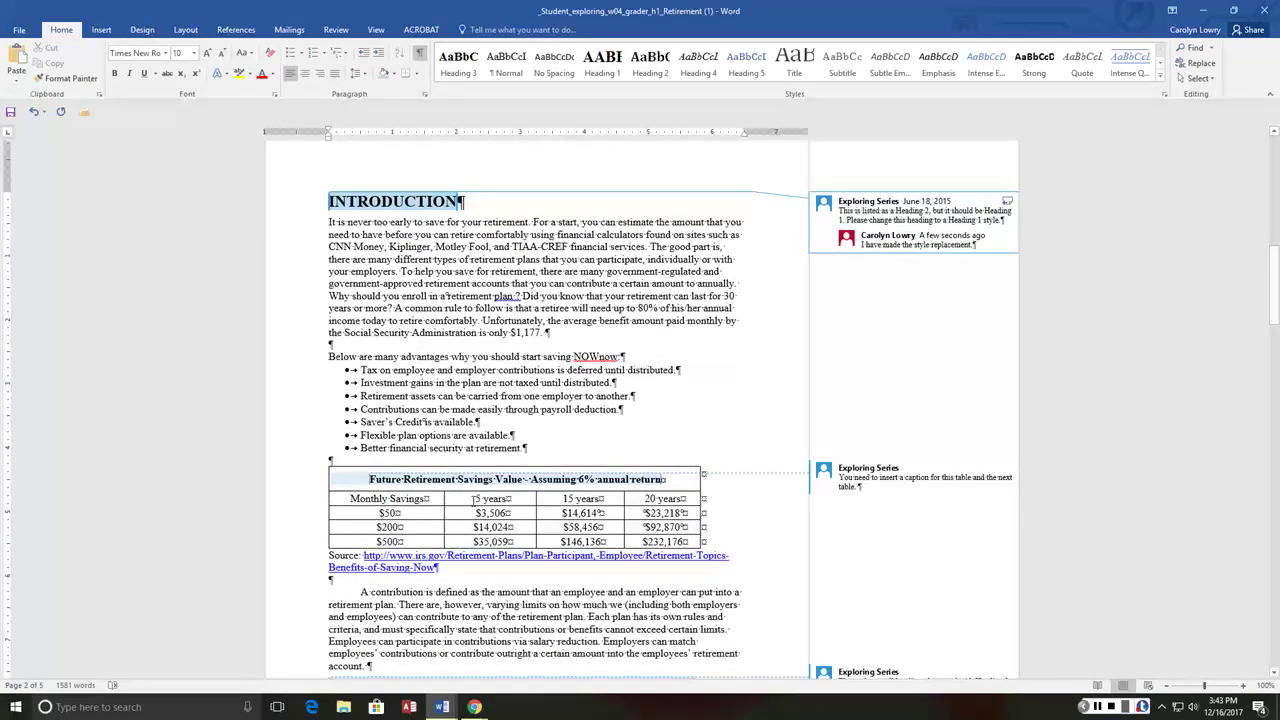
{"action": "left_click", "coordinate": [324, 462]}
{"action": "right_click", "coordinate": [323, 461]}
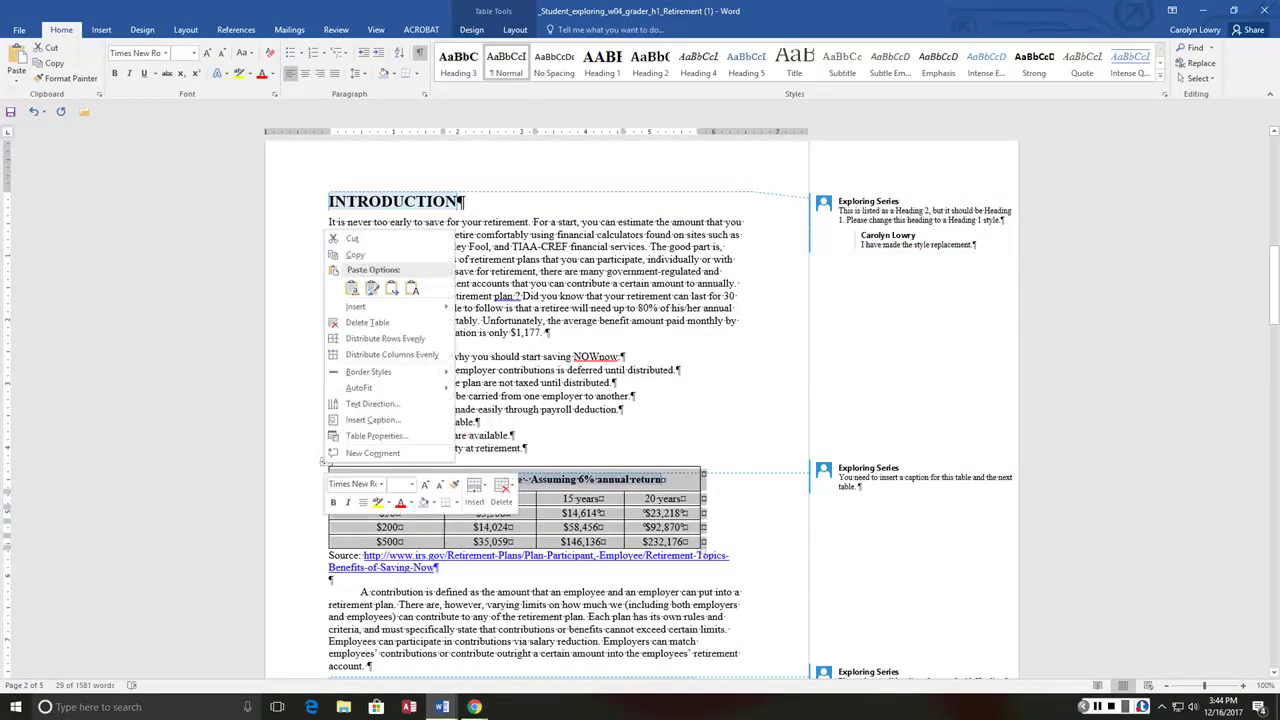
{"action": "left_click", "coordinate": [373, 419]}
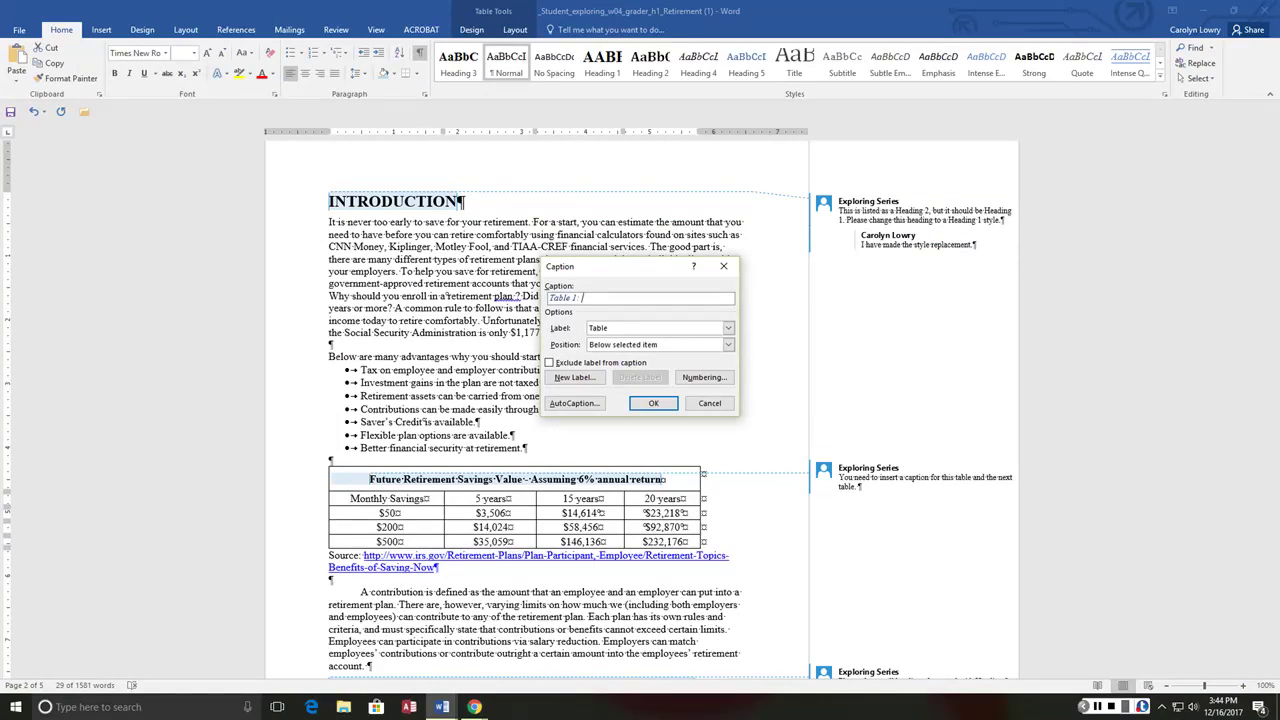
{"action": "type", "text": ": The Future Value of Money"}
{"action": "left_click", "coordinate": [729, 344]}
{"action": "left_click", "coordinate": [622, 356]}
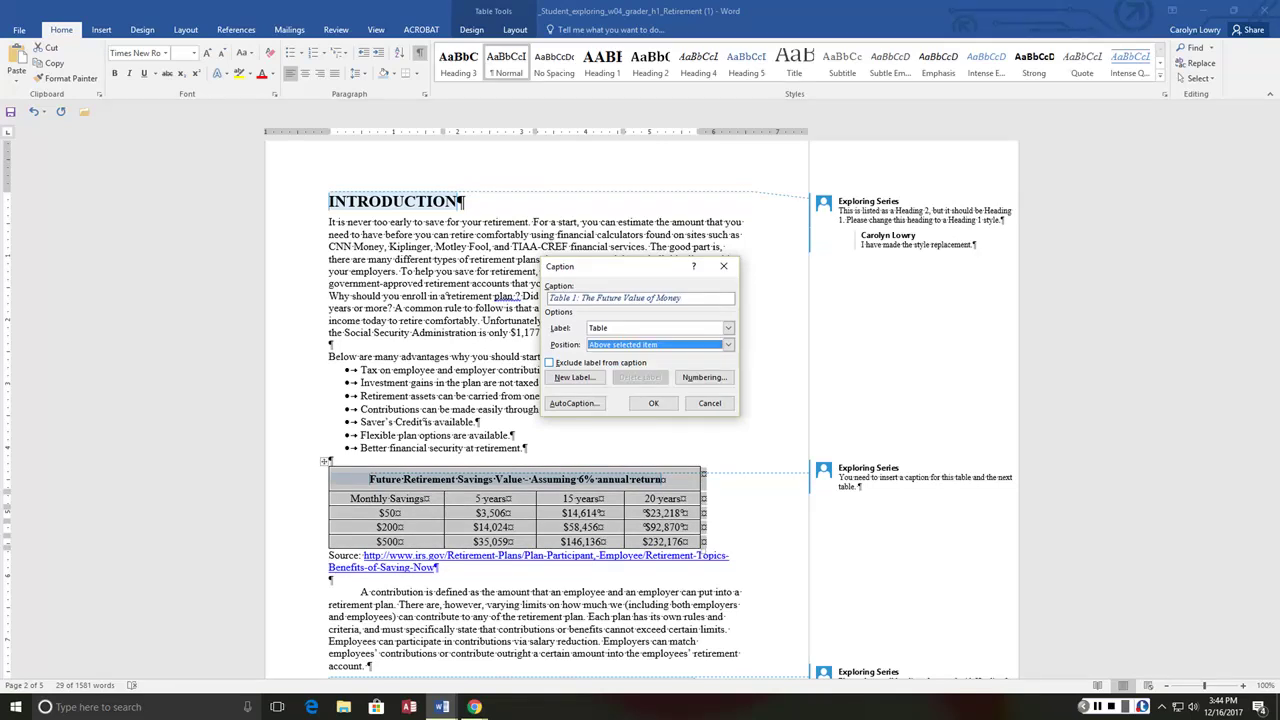
{"action": "left_click", "coordinate": [653, 403]}
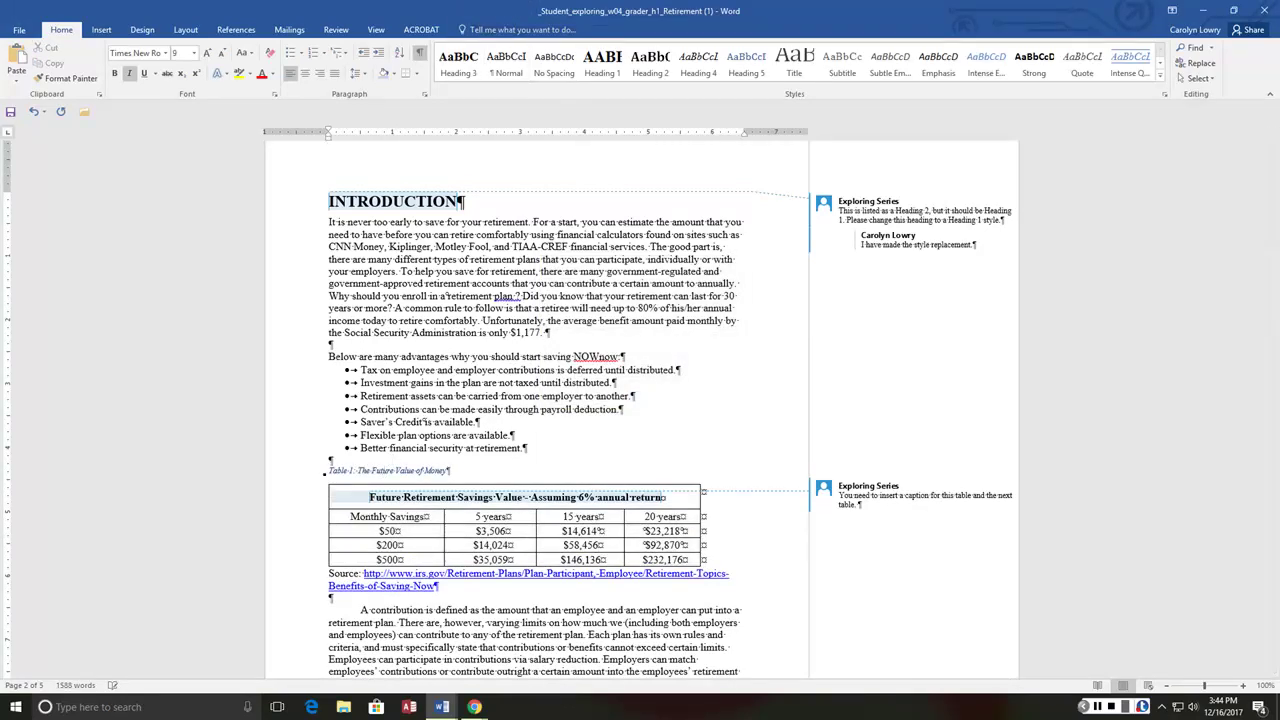
{"action": "key", "text": "ctrl+e"}
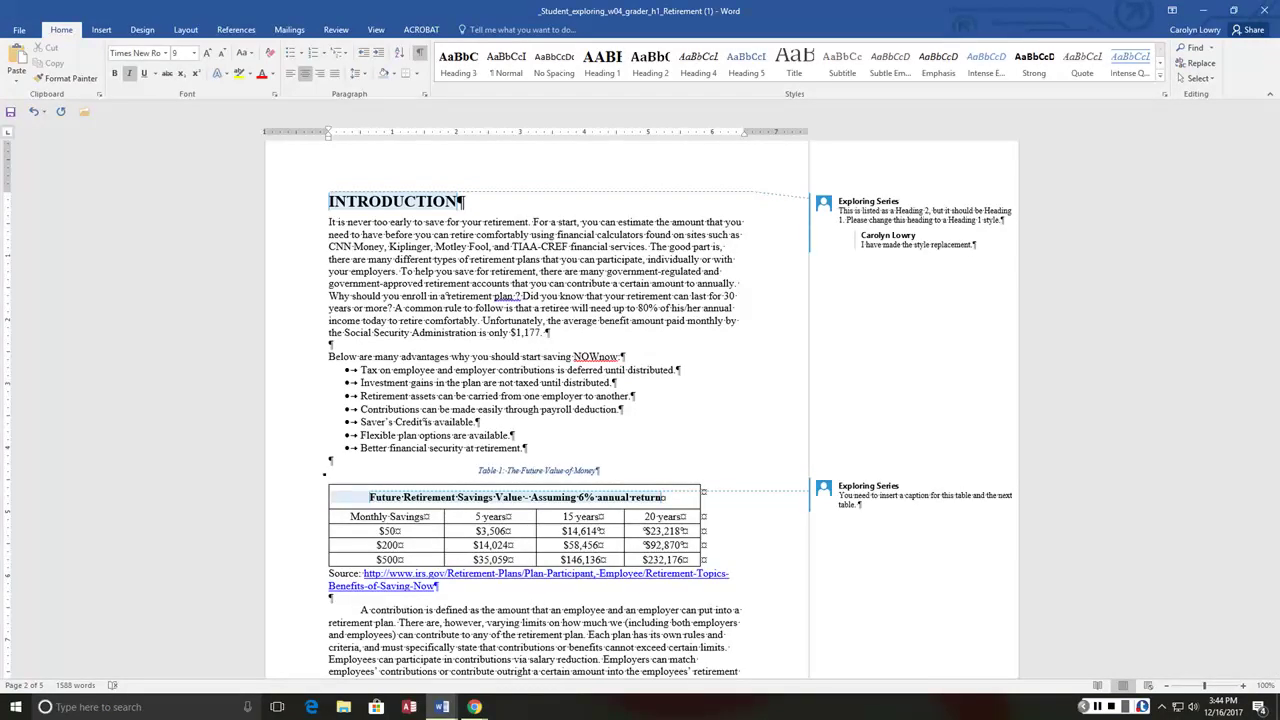
Insert the caption "Table 2: Comparisons between a Traditional and a Roth IRA" above the IRA features comparison table and center it
{"action": "scroll", "coordinate": [428, 464], "scroll_direction": "down", "scroll_amount": 7}
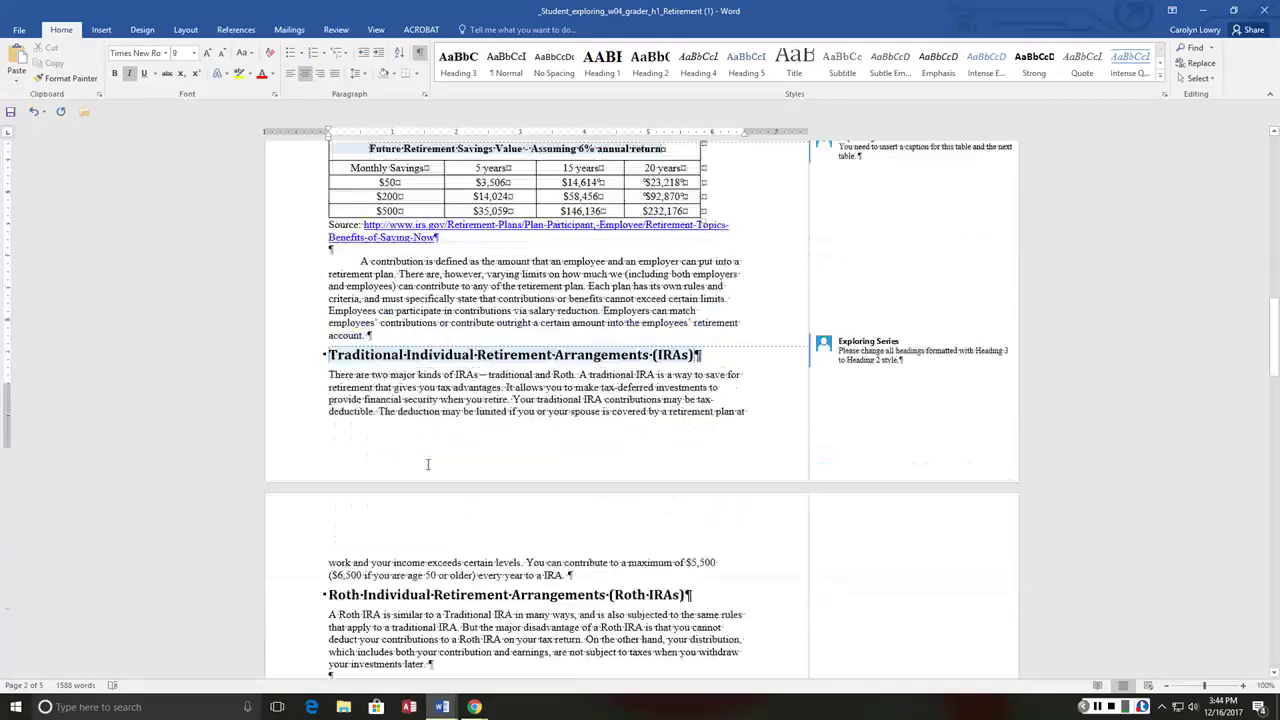
{"action": "scroll", "coordinate": [428, 464], "scroll_direction": "down", "scroll_amount": 5}
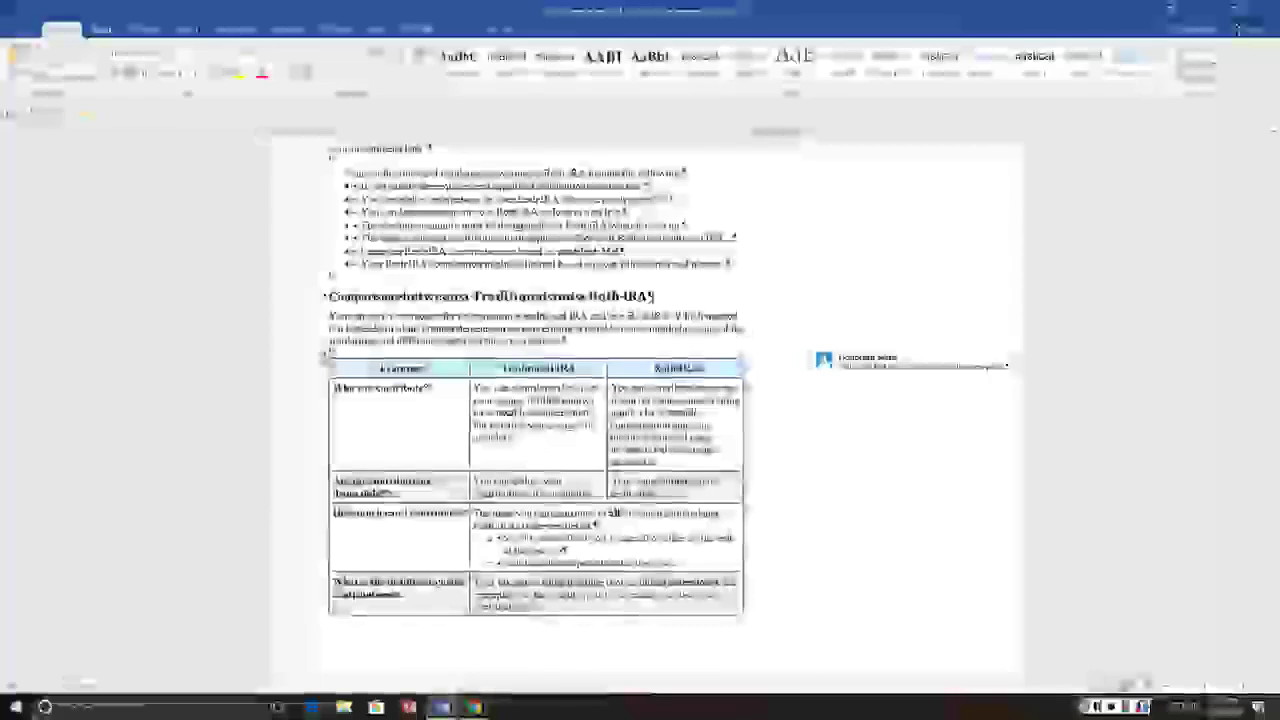
{"action": "right_click", "coordinate": [330, 350]}
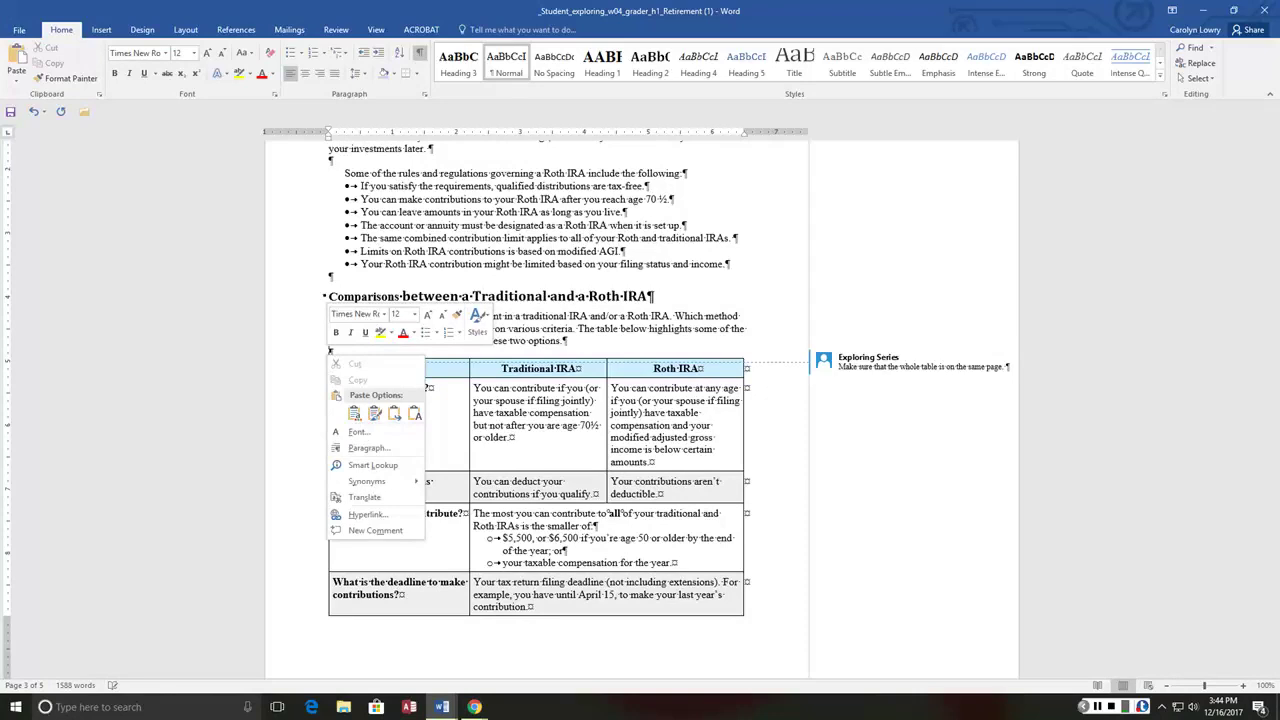
{"action": "key", "text": "Escape"}
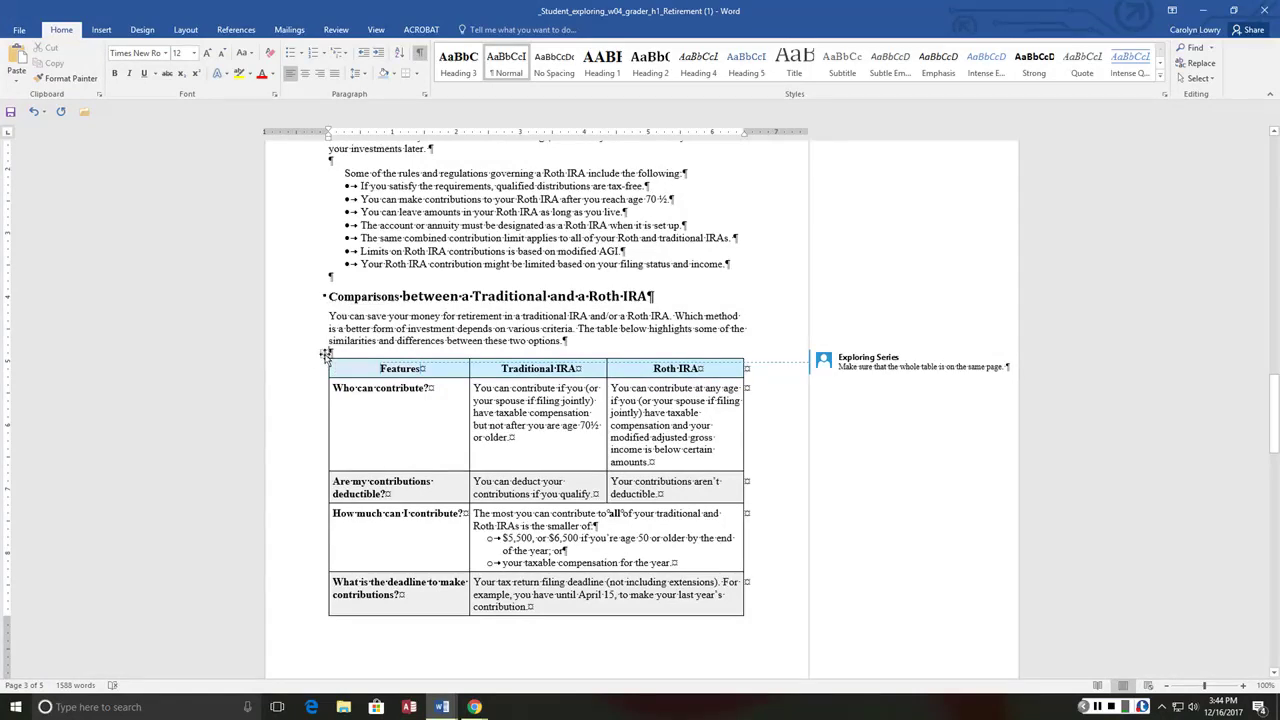
{"action": "left_click", "coordinate": [326, 354]}
{"action": "right_click", "coordinate": [326, 354]}
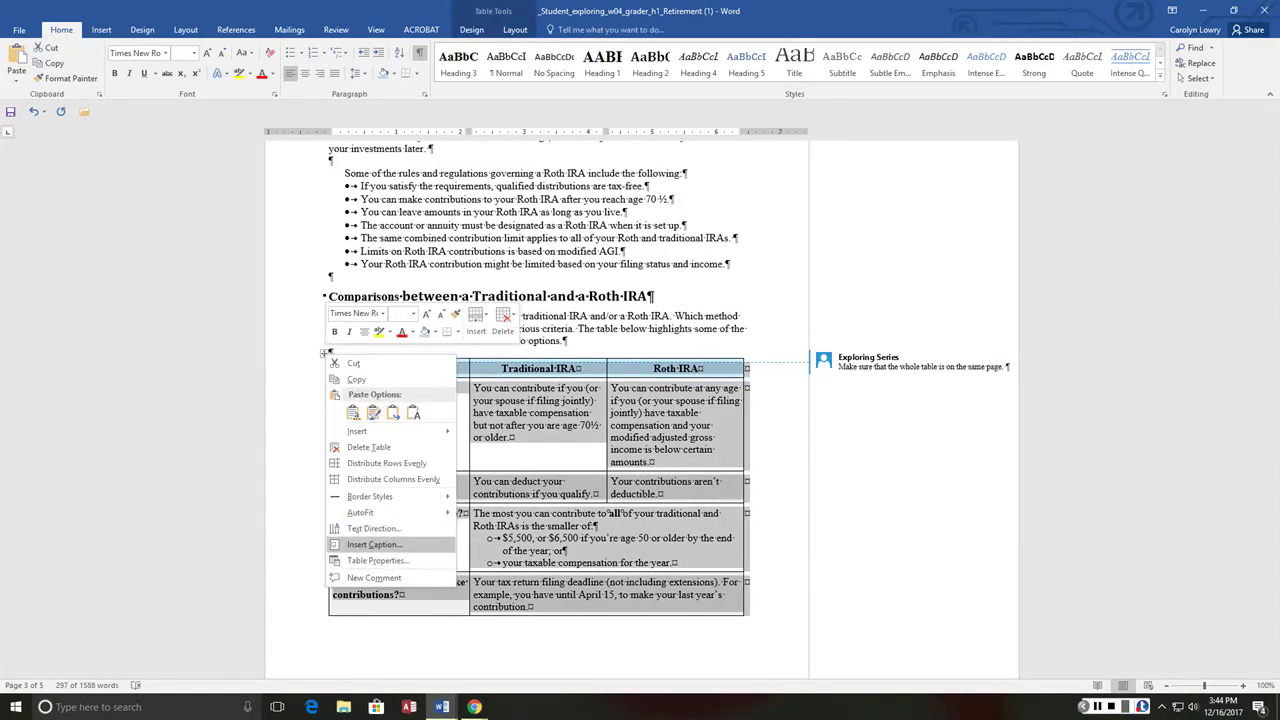
{"action": "left_click", "coordinate": [374, 544]}
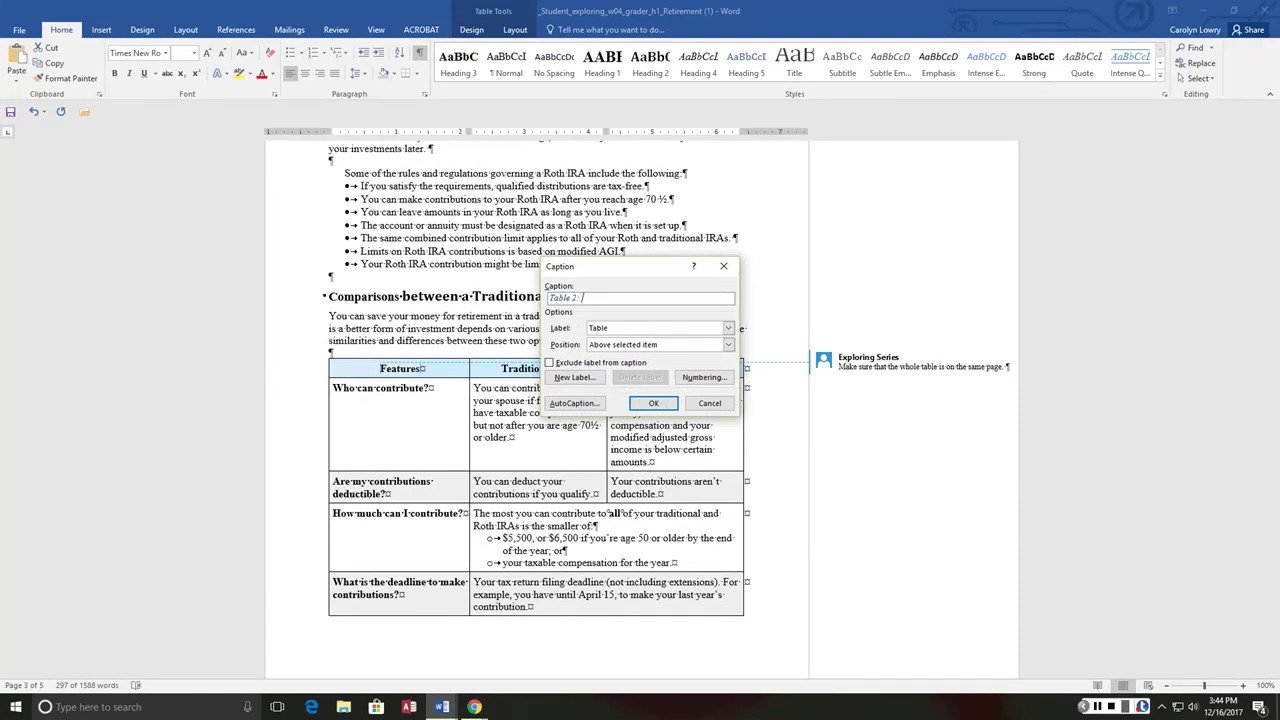
{"action": "type", "text": ": Comparisons between a Traditional and a"}
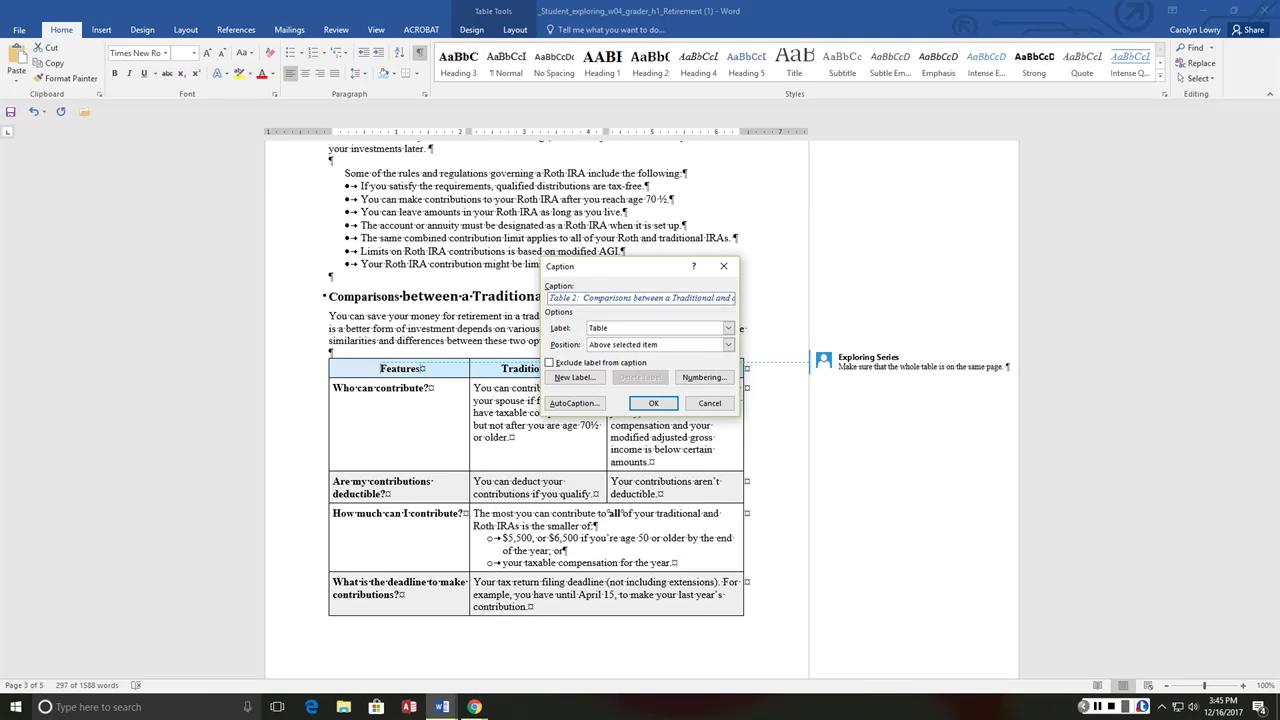
{"action": "type", "text": " Roth IR"}
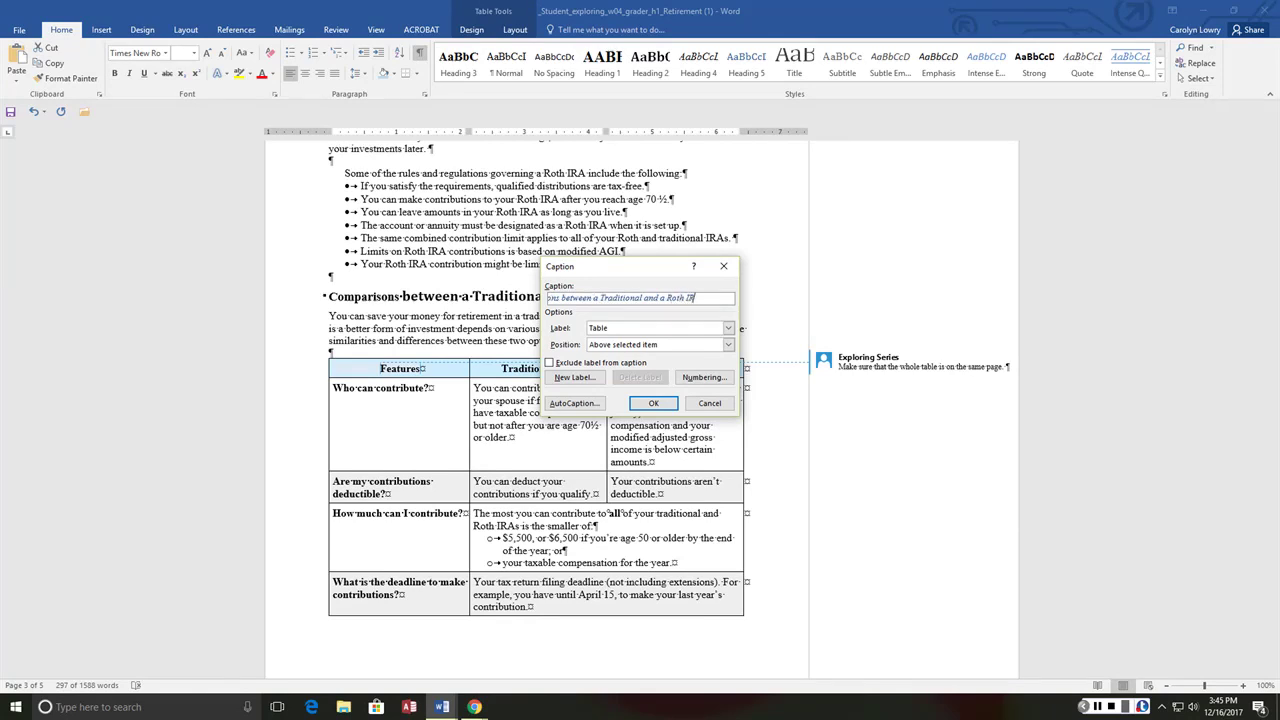
{"action": "type", "text": "A"}
{"action": "type", "text": "."}
{"action": "key", "text": "Return"}
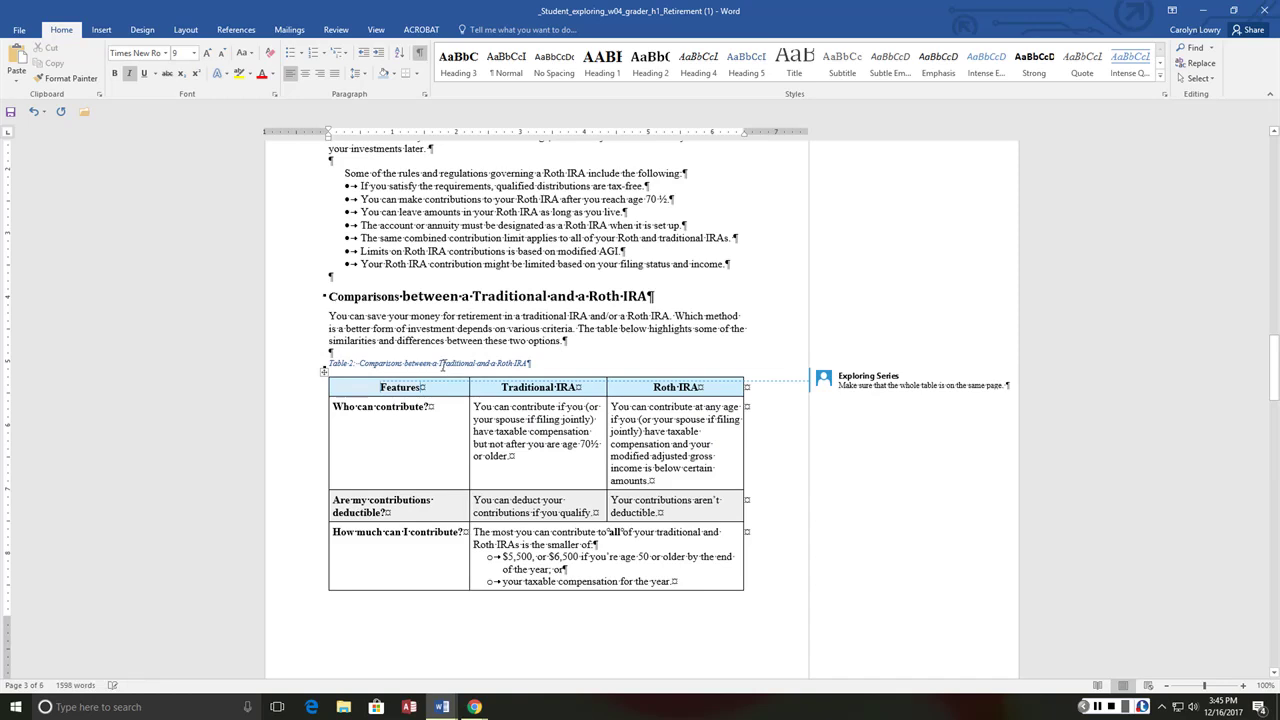
{"action": "left_click", "coordinate": [304, 73]}
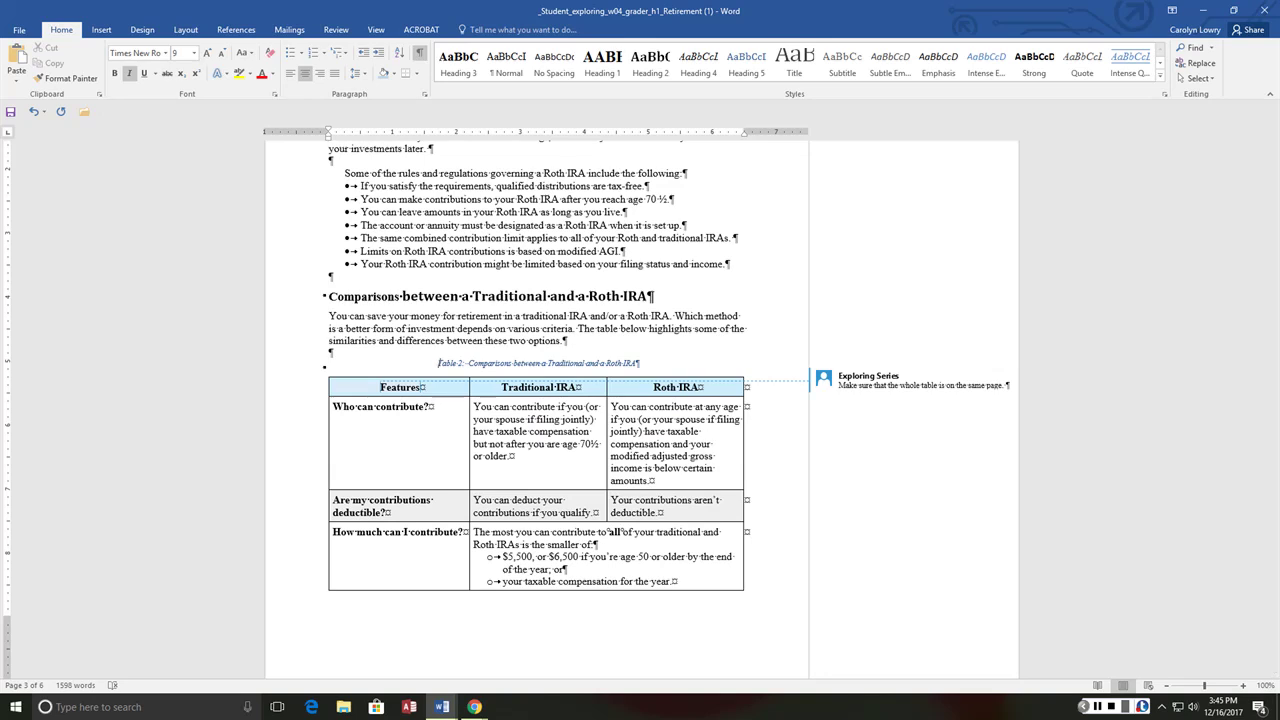
Insert a page break before the Table 2 caption and check that the whole table sits on one page
{"action": "key", "text": "ctrl+Return"}
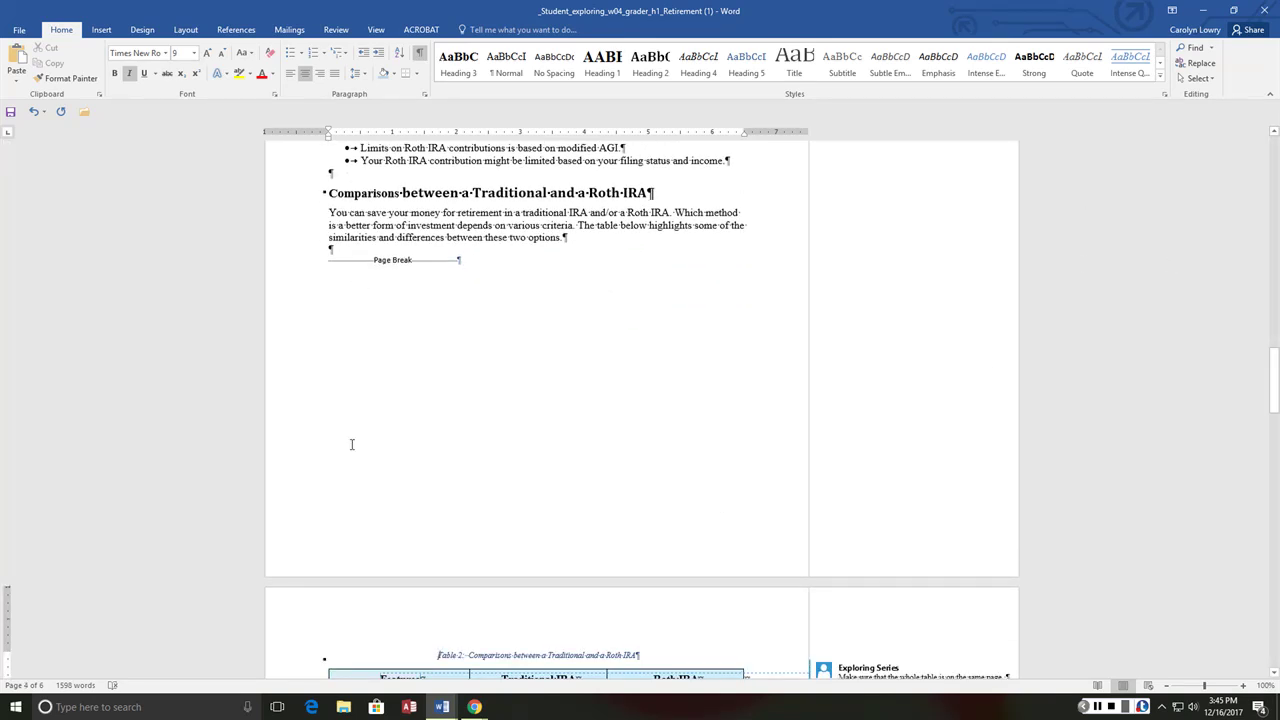
{"action": "scroll", "coordinate": [427, 520], "scroll_direction": "down", "scroll_amount": 5}
{"action": "scroll", "coordinate": [427, 508], "scroll_direction": "down", "scroll_amount": 9}
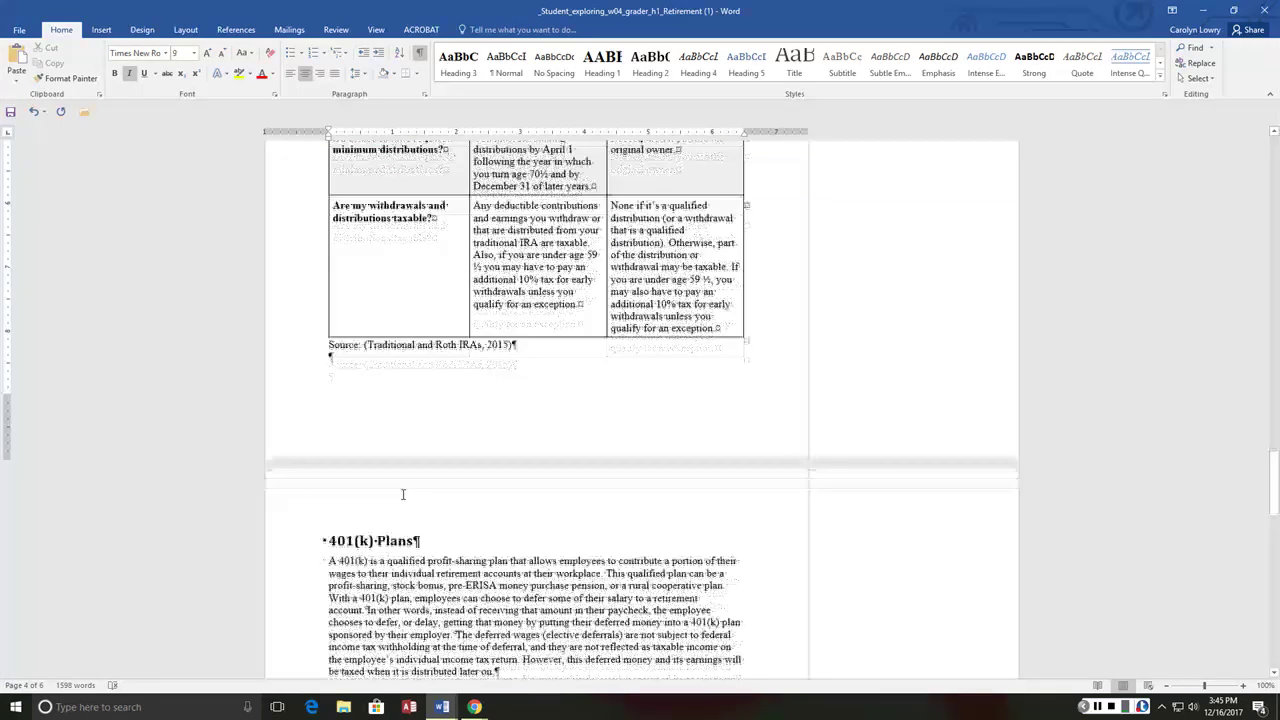
{"action": "scroll", "coordinate": [403, 493], "scroll_direction": "up", "scroll_amount": 5}
{"action": "scroll", "coordinate": [540, 400], "scroll_direction": "up", "scroll_amount": 5}
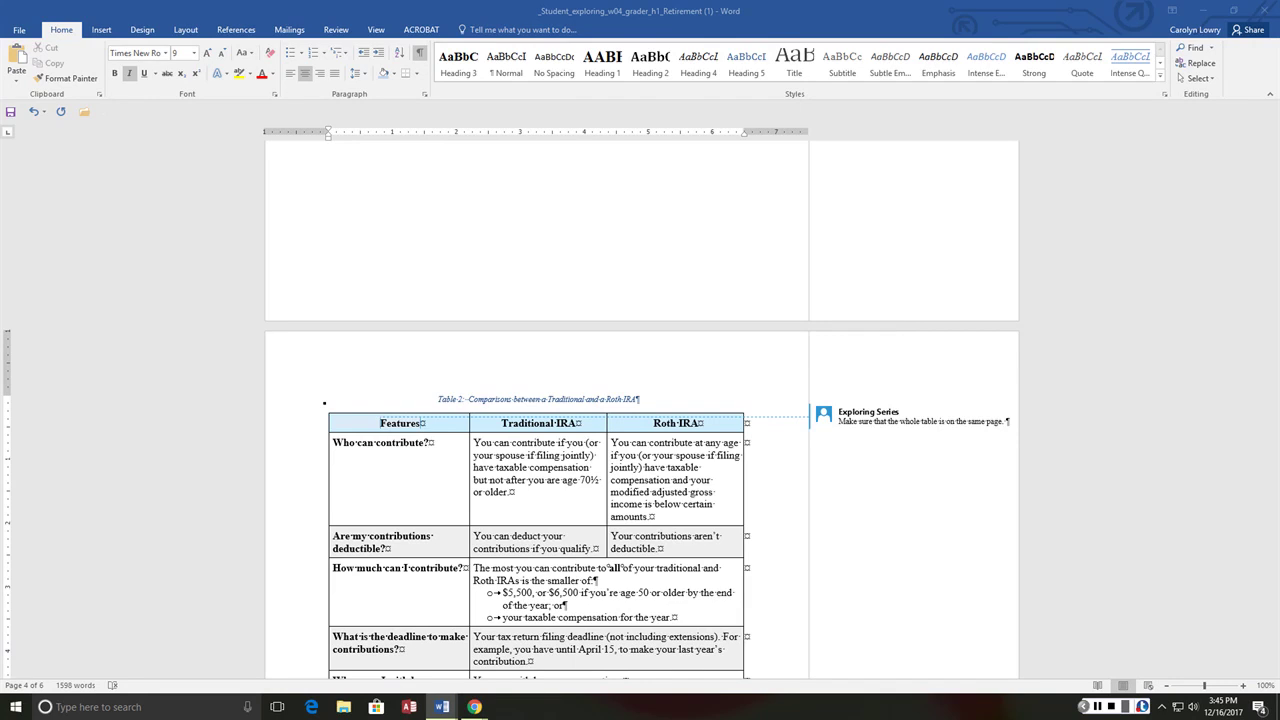
Check that the document's citation style is APA Sixth Edition
{"action": "left_click", "coordinate": [236, 29]}
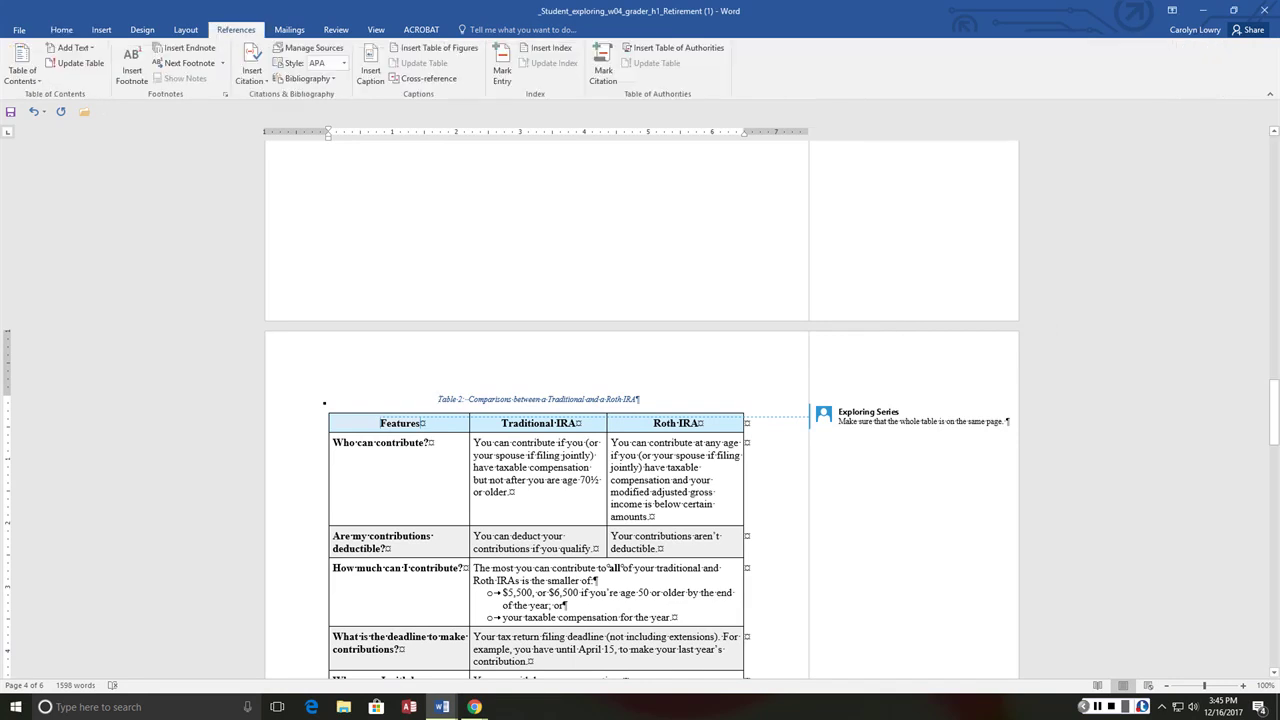
{"action": "left_click", "coordinate": [344, 62]}
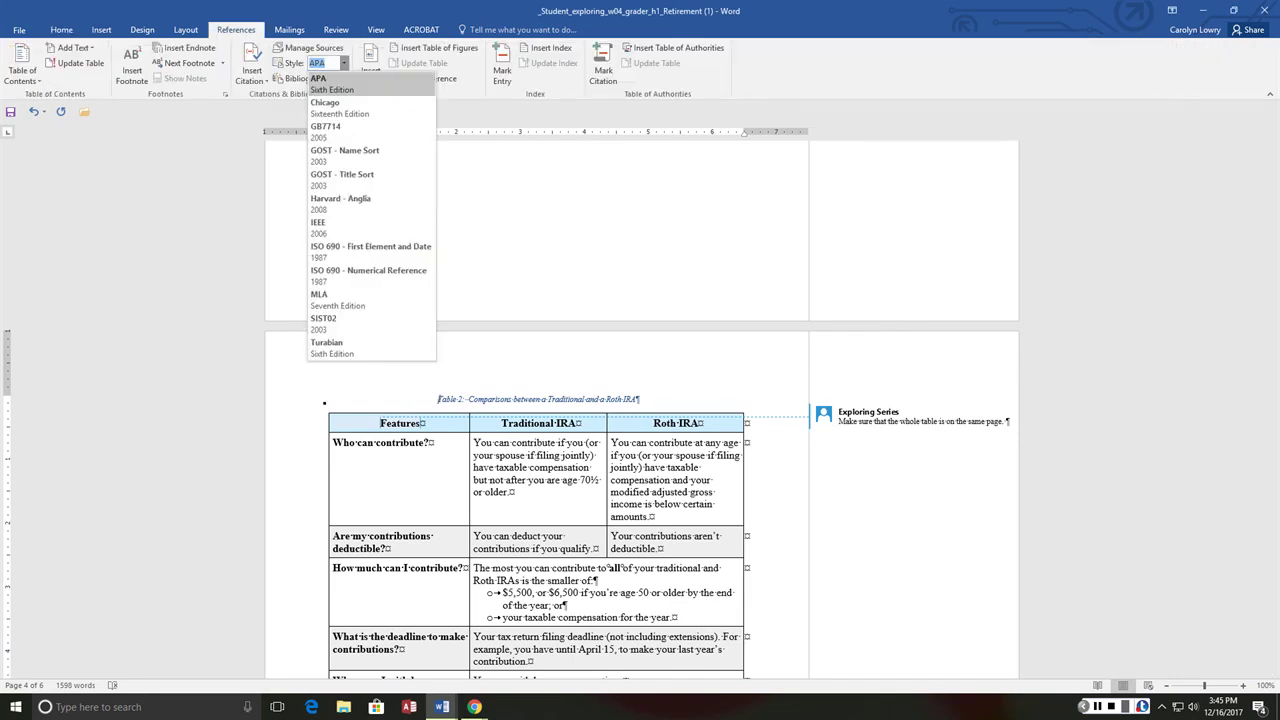
{"action": "key", "text": "Escape"}
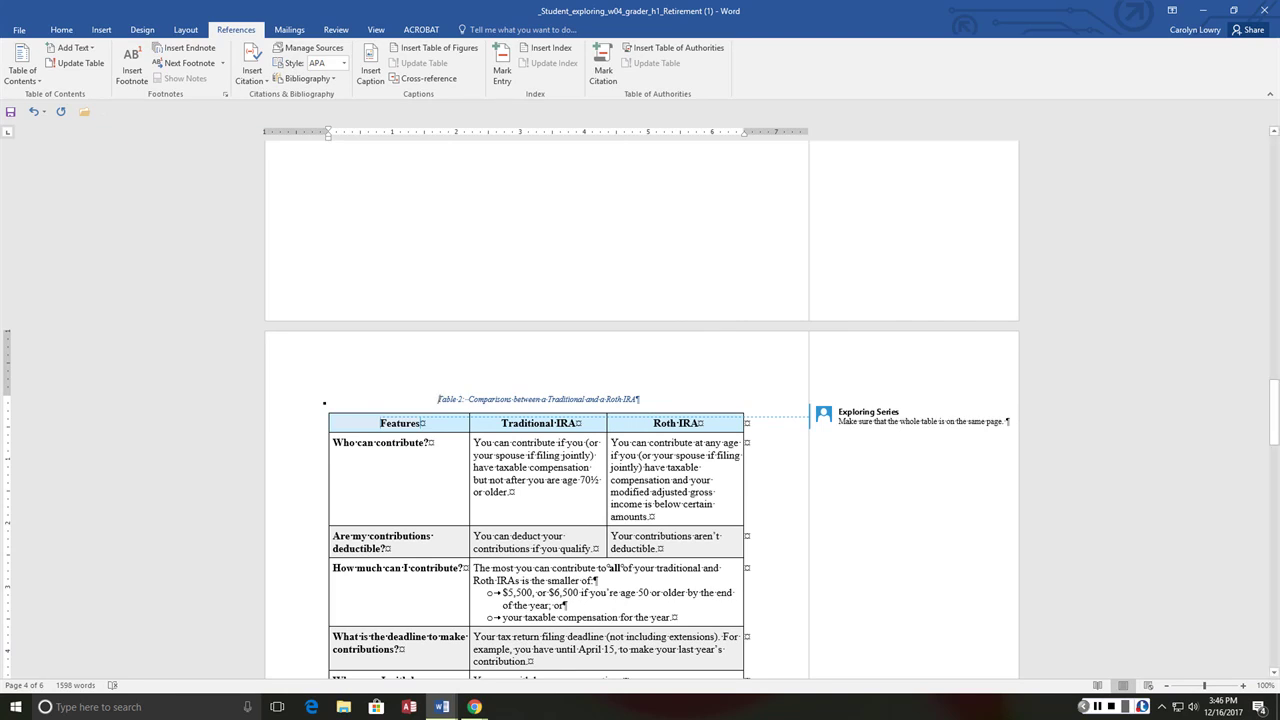
Find "tsa" in the document and place the insertion point after "(TSA) plan" in the 403(b) Plans paragraph
{"action": "key", "text": "ctrl+f"}
{"action": "type", "text": "tsa"}
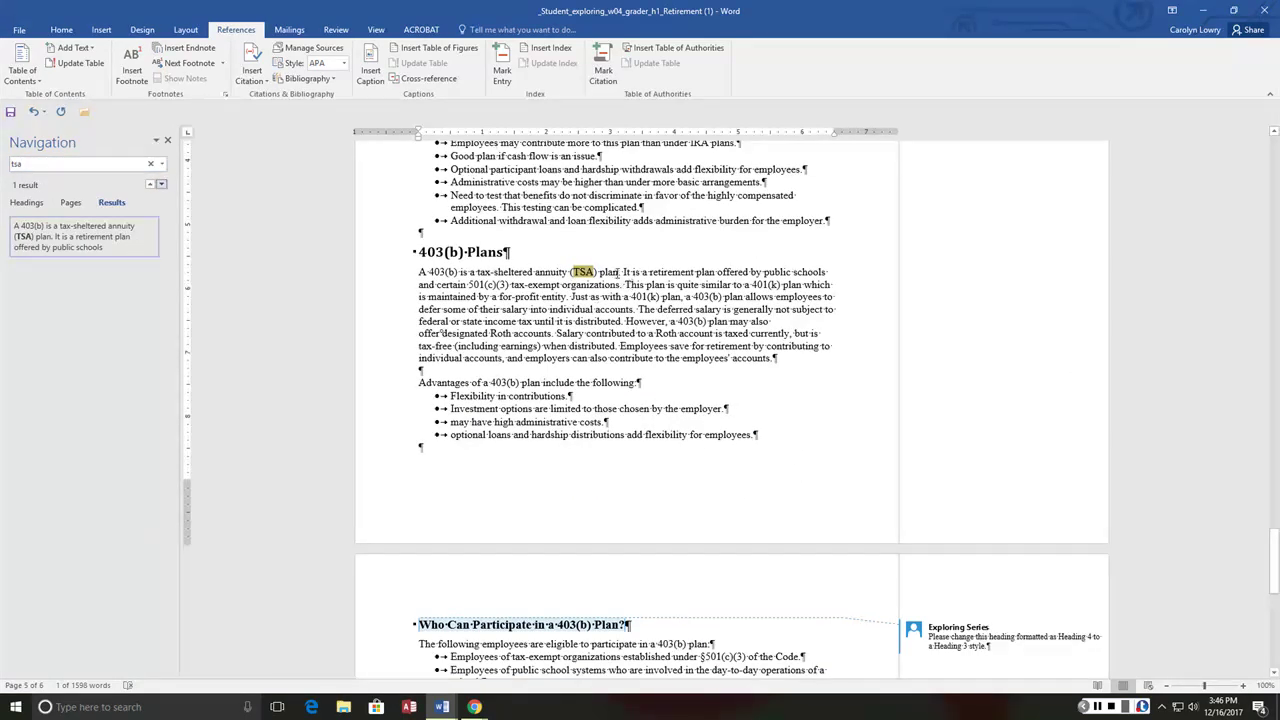
{"action": "left_click", "coordinate": [617, 271]}
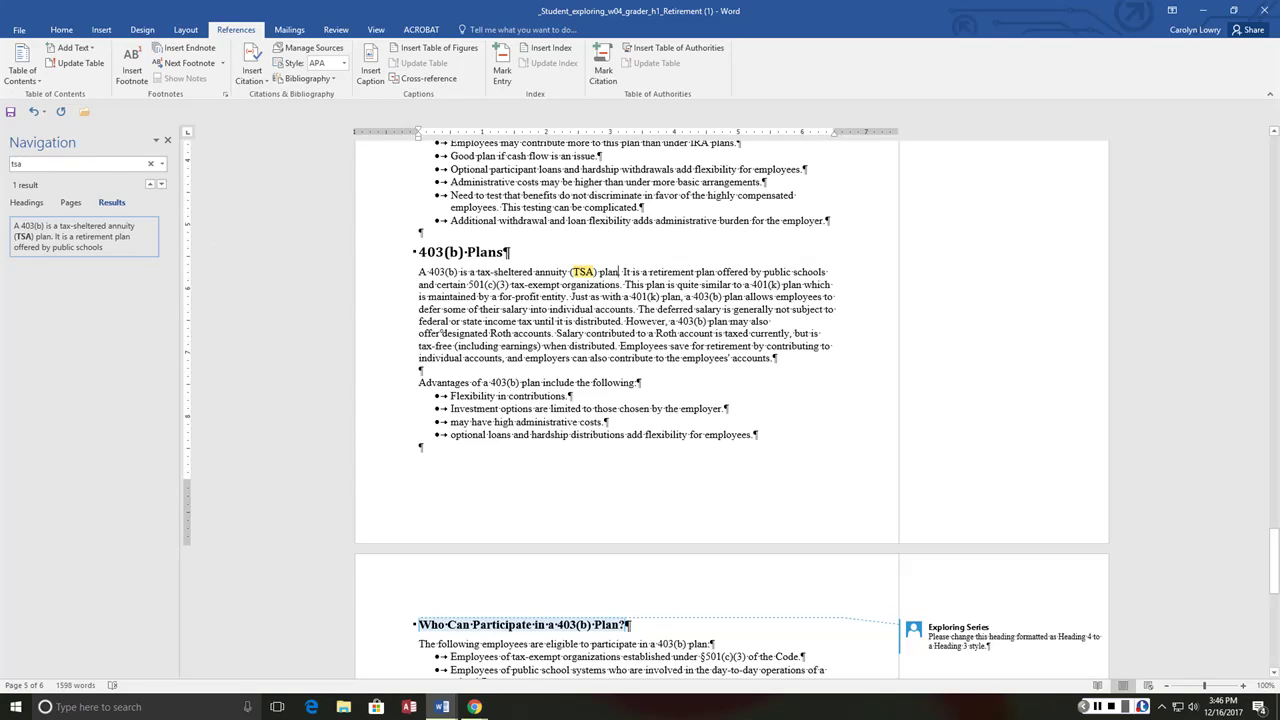
Start a new Web site citation source with the web page name "Choosing a Retirement Plan: 403(b) Tax Sheltered Annuity Plan"
{"action": "left_click", "coordinate": [252, 68]}
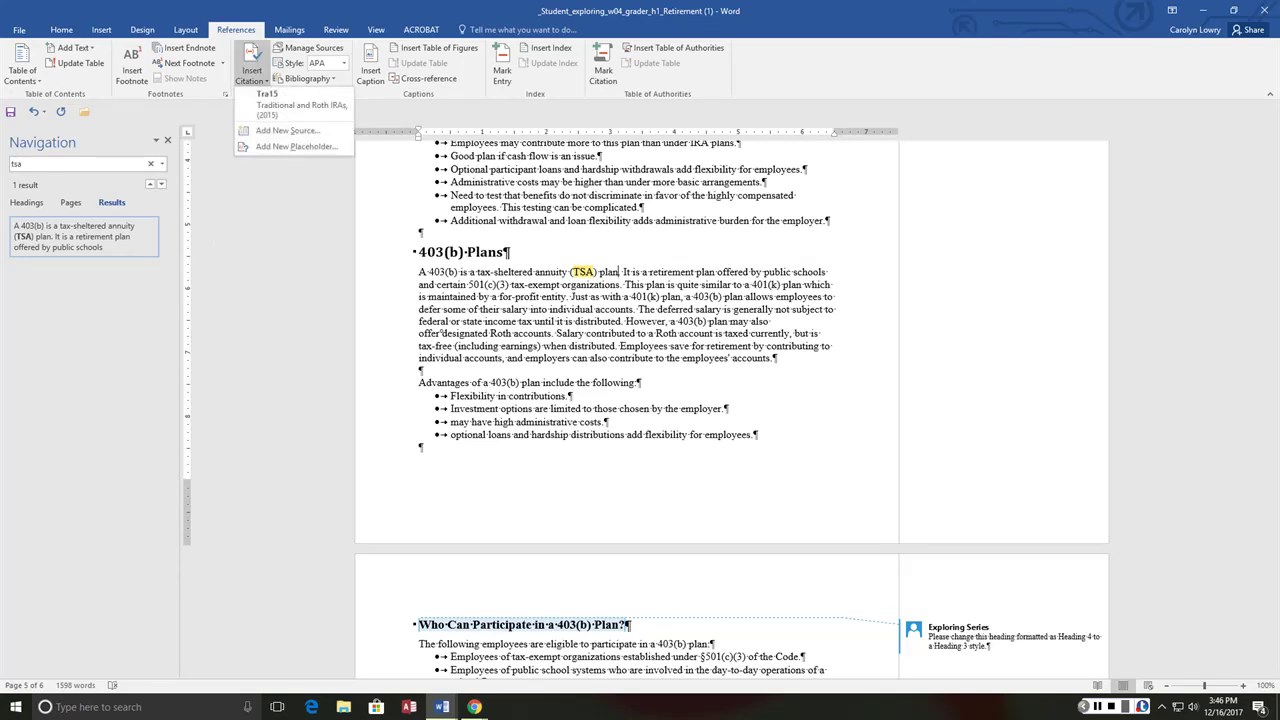
{"action": "left_click", "coordinate": [288, 130]}
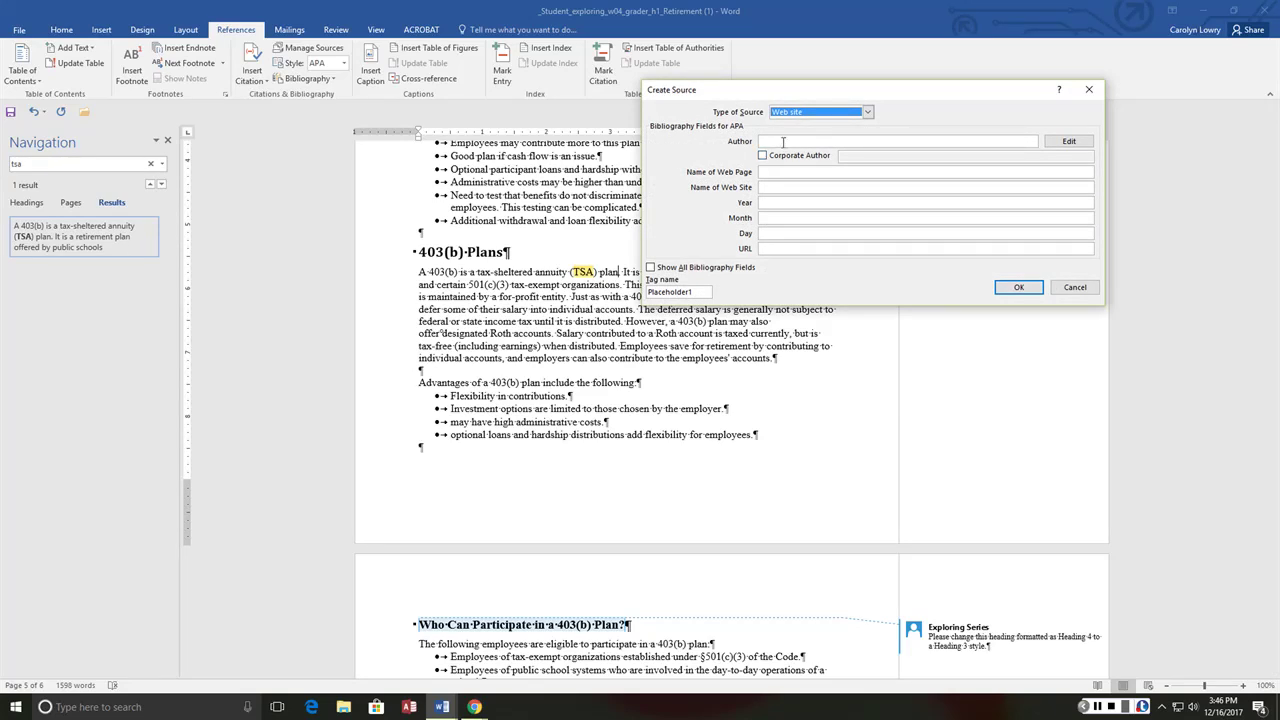
{"action": "left_click", "coordinate": [765, 171]}
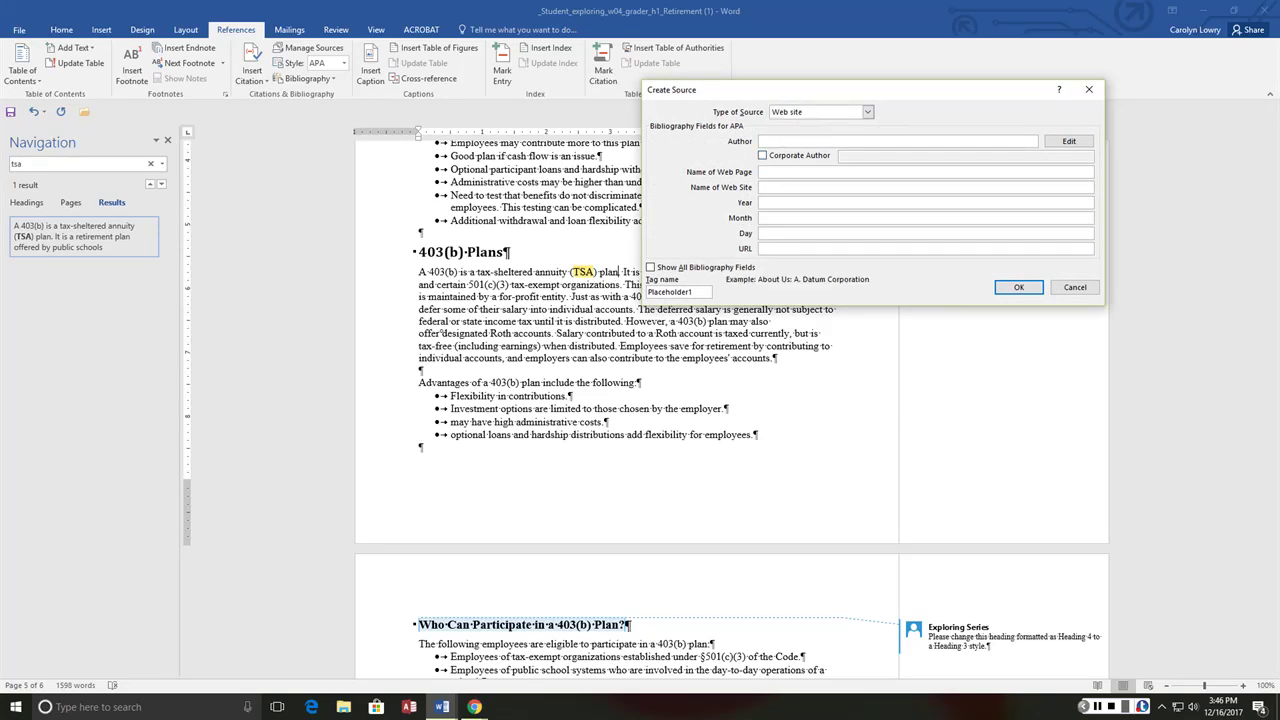
{"action": "type", "text": "Choosing a Retirement Plan: 40"}
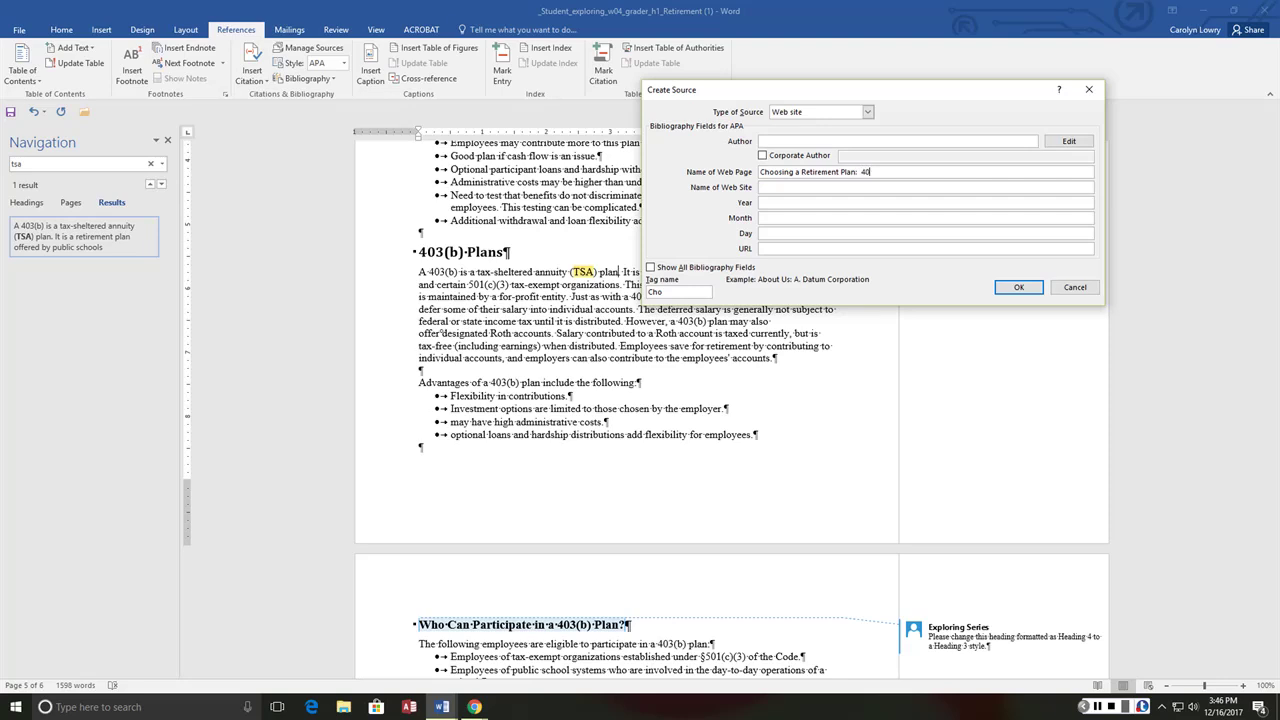
{"action": "type", "text": "3(b) Tax Sheltered Annuity Plan"}
{"action": "key", "text": "Tab"}
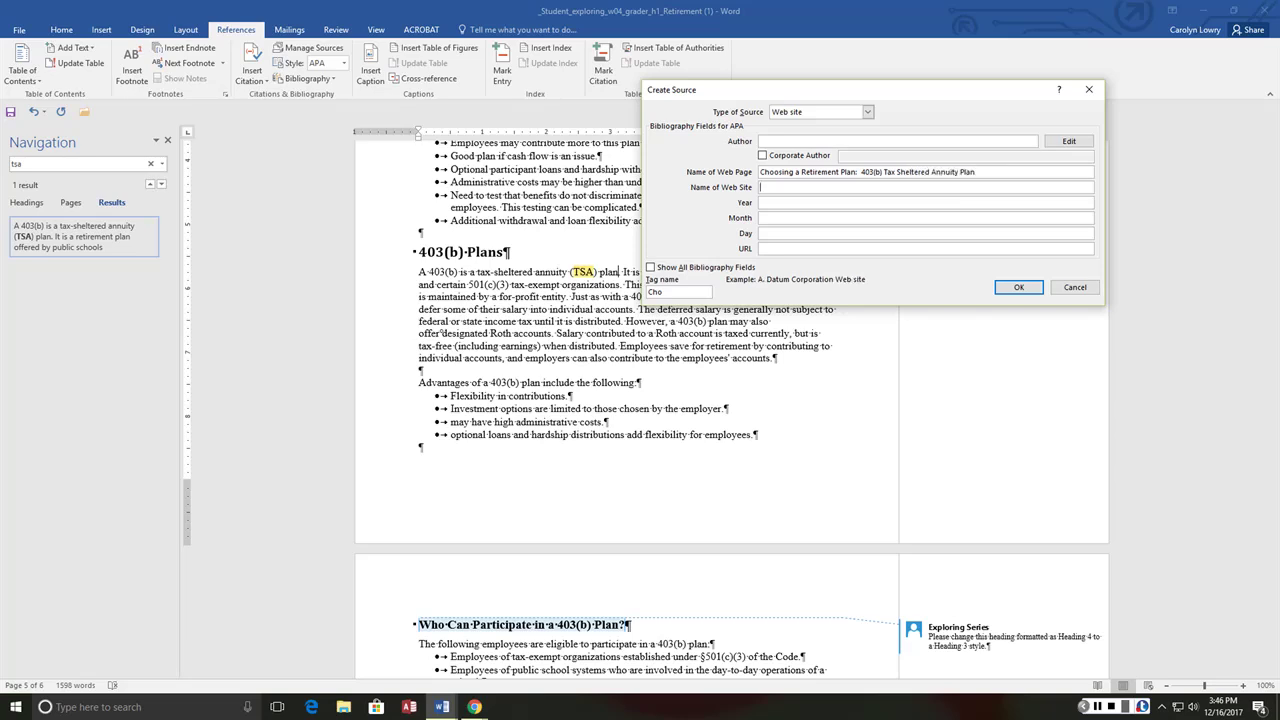
Set the source's web site name to IRS and its date to year 2014, month October, day 08
{"action": "type", "text": "IRS"}
{"action": "key", "text": "Tab"}
{"action": "type", "text": "2014"}
{"action": "key", "text": "Tab"}
{"action": "type", "text": "October"}
{"action": "key", "text": "Tab"}
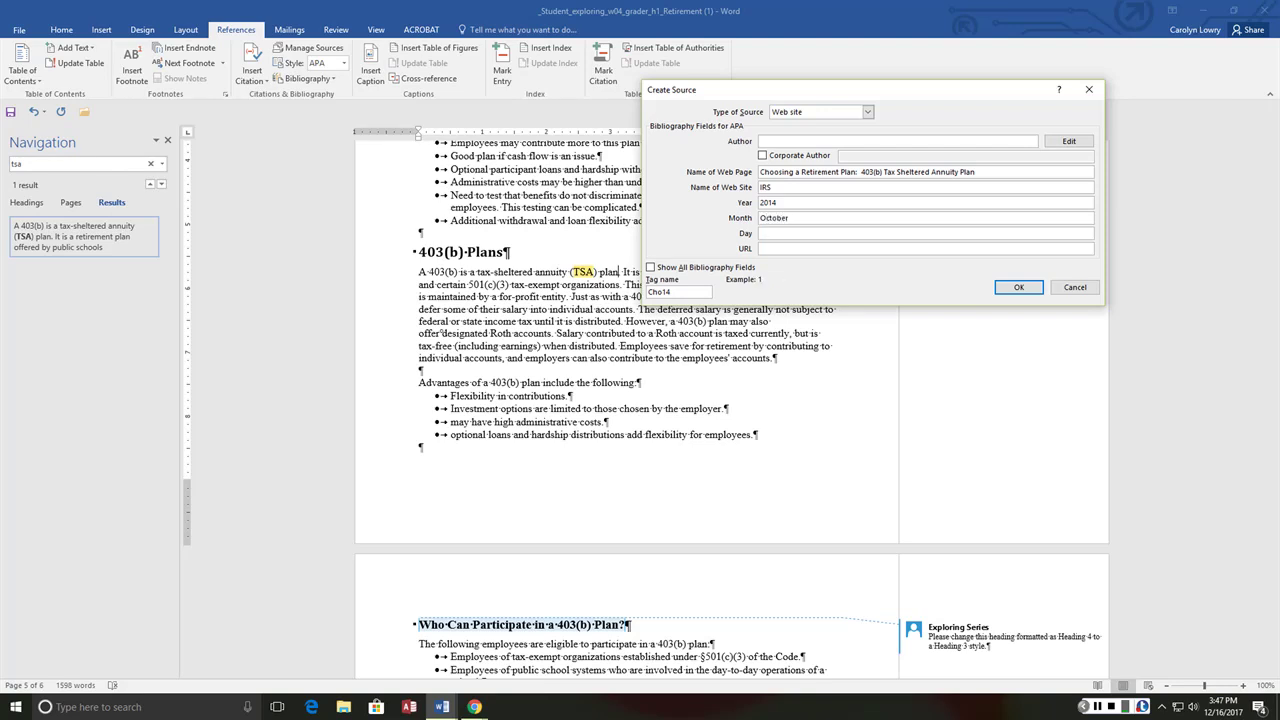
{"action": "type", "text": "08"}
{"action": "key", "text": "Tab"}
{"action": "type", "text": "http://www.irs.gov/Retire"}
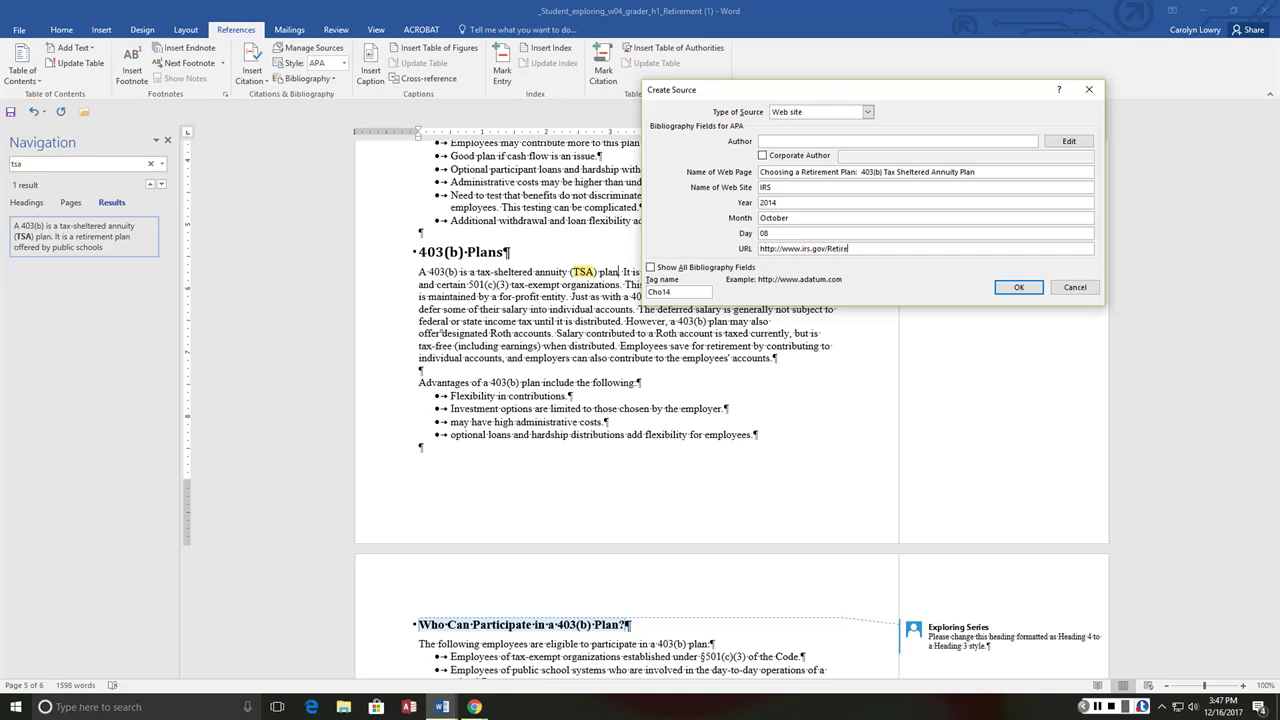
{"action": "type", "text": "ment-Plans/Choosing-a-Retirement-Plan:-403"}
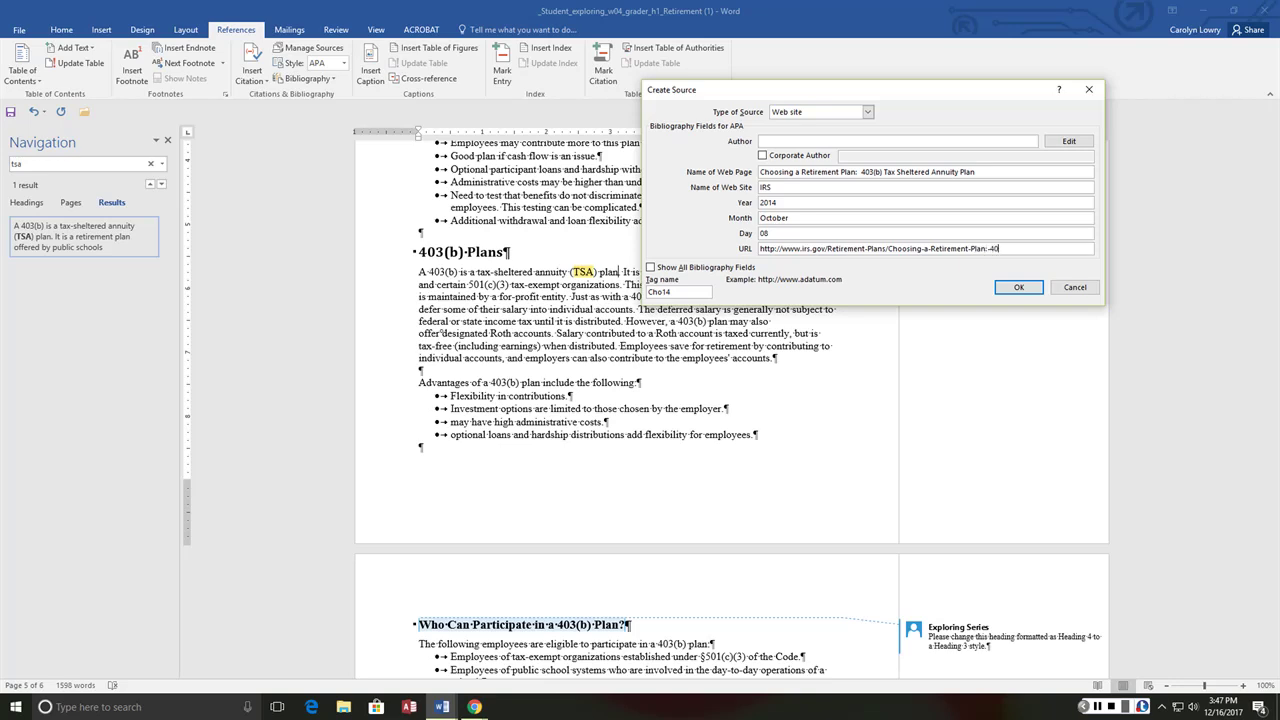
{"action": "type", "text": "(b)-Tax-Sheltered-Annuity-Plan"}
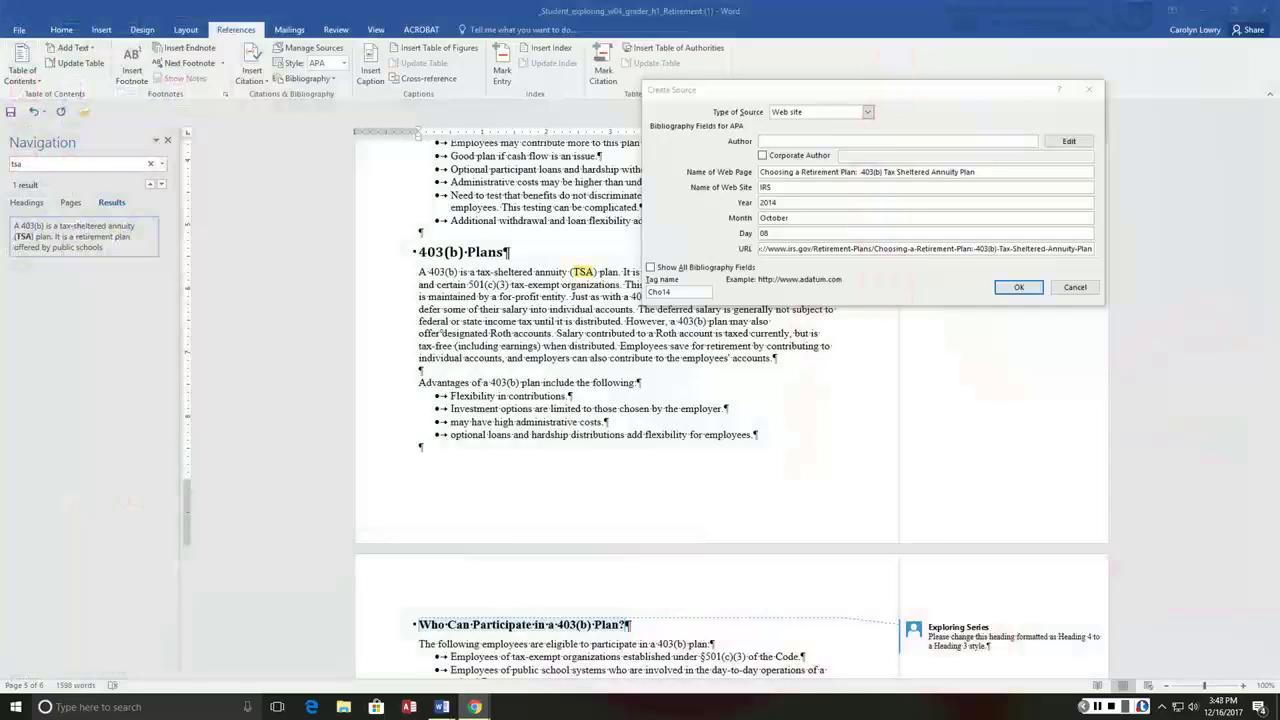
Switch to Chrome and copy the web address of the AccuWeather radar page
{"action": "left_click_drag", "start_coordinate": [1279, 110], "coordinate": [680, 59]}
{"action": "left_click", "coordinate": [468, 71]}
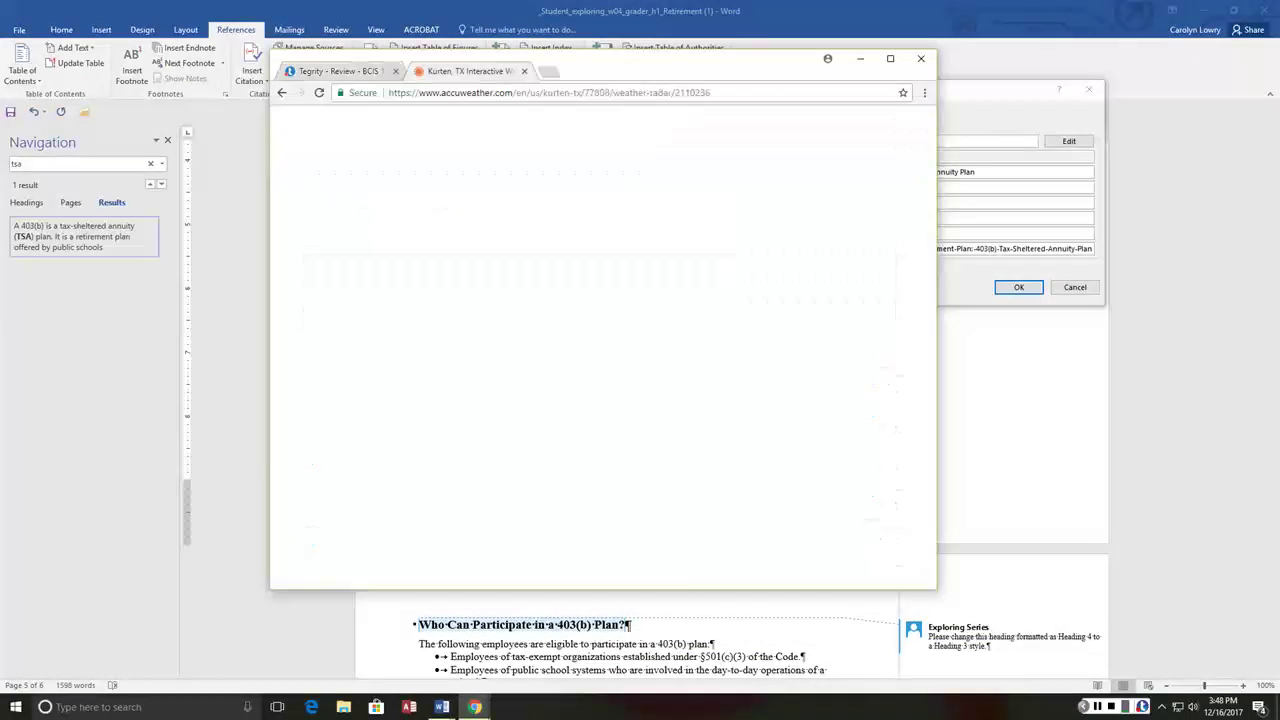
{"action": "left_click", "coordinate": [474, 93]}
{"action": "key", "text": "ctrl+c"}
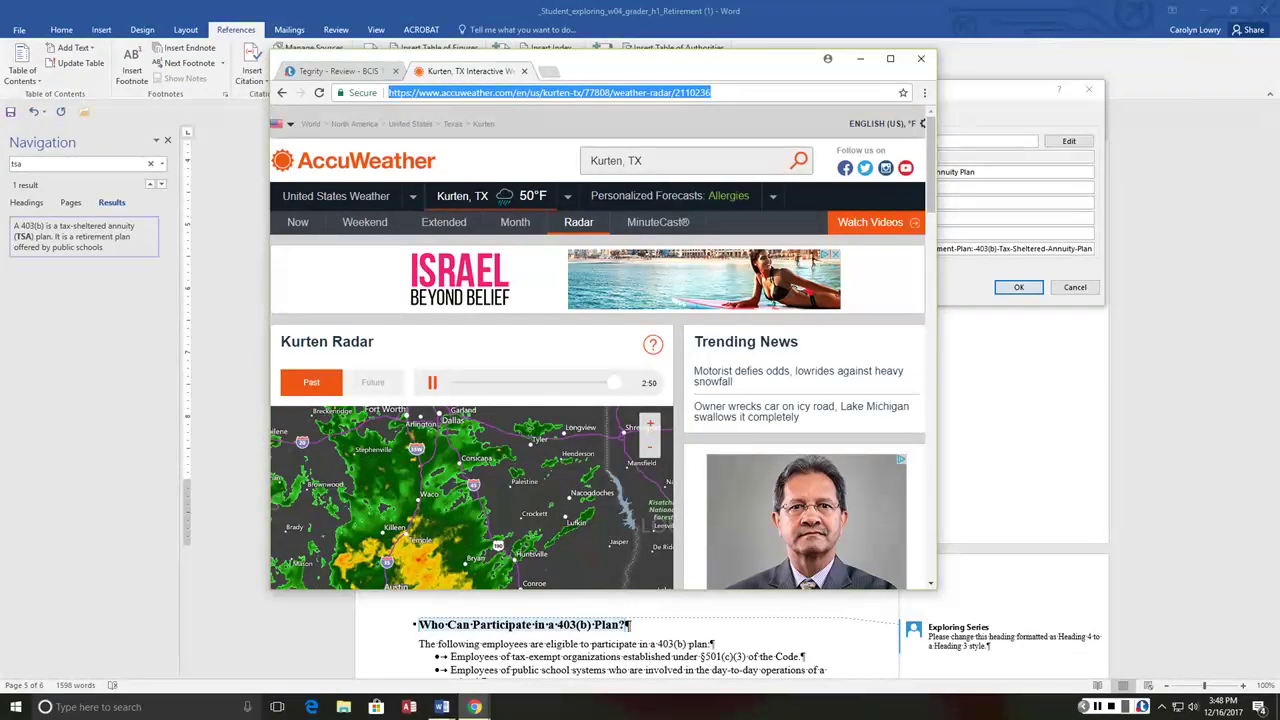
{"action": "left_click_drag", "start_coordinate": [604, 49], "coordinate": [604, 161]}
Switch back to Word, try replacing the source's URL with the copied AccuWeather address, and undo the replacement
{"action": "key", "text": "alt+Tab"}
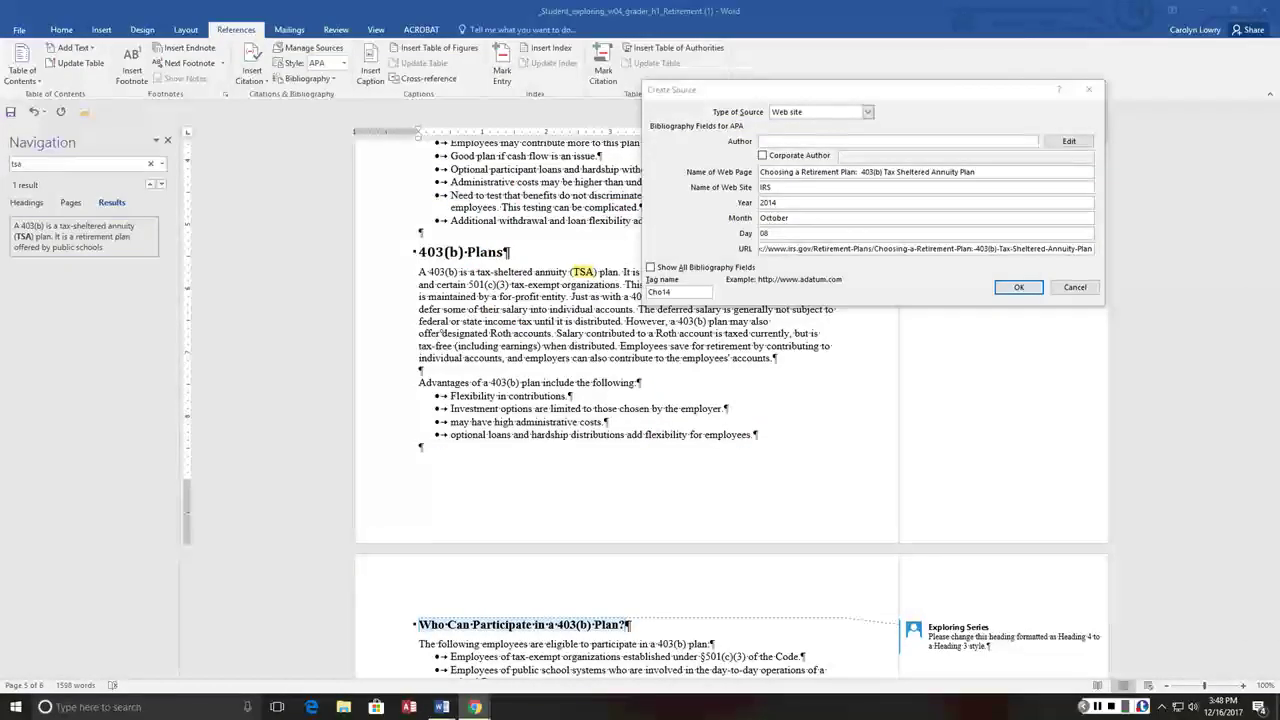
{"action": "left_click", "coordinate": [855, 251]}
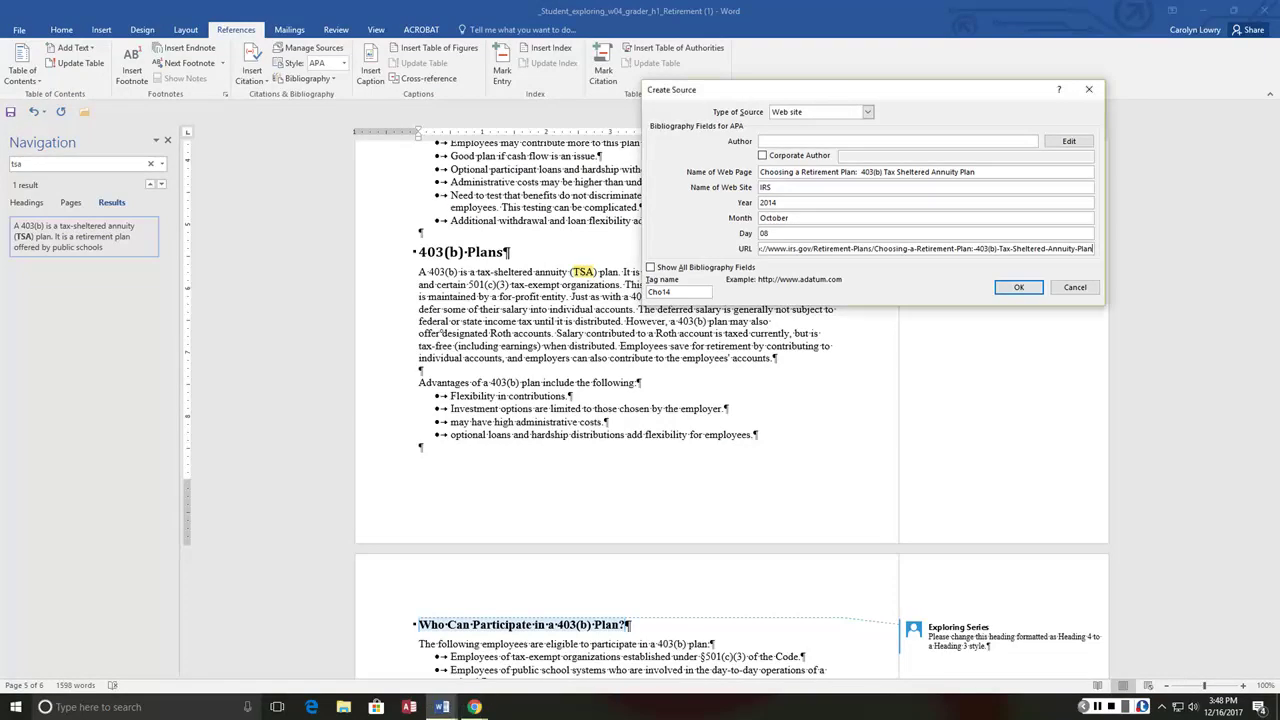
{"action": "double_click", "coordinate": [831, 251]}
{"action": "key", "text": "ctrl+a"}
{"action": "key", "text": "ctrl+v"}
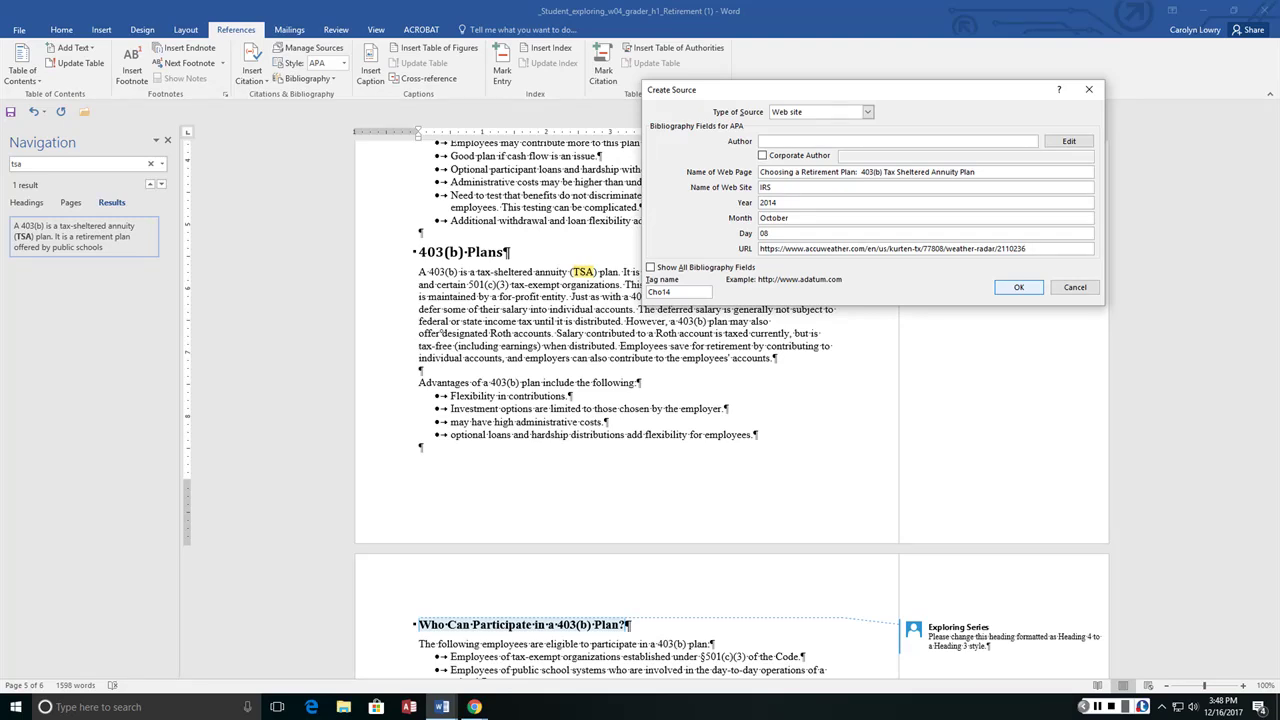
{"action": "key", "text": "ctrl+z"}
Save the new IRS source and insert its citation after "(TSA) plan" in the 403(b) Plans paragraph
{"action": "key", "text": "Return"}
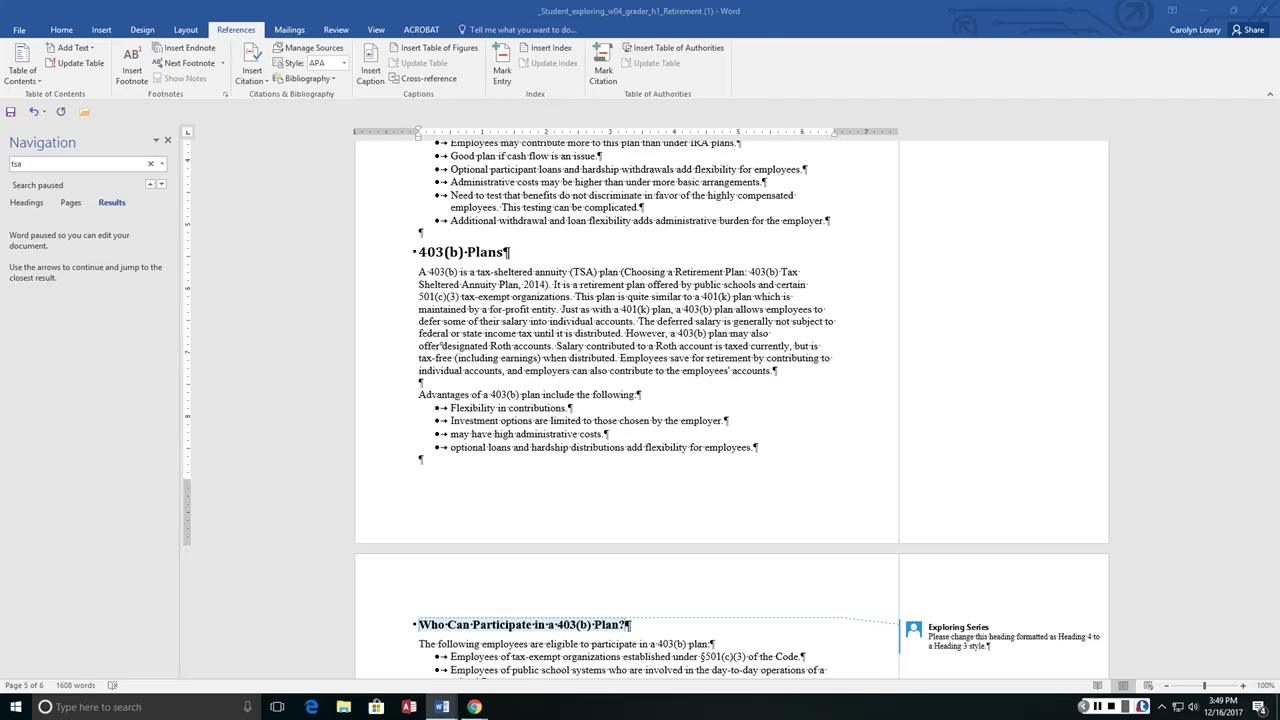
Start a new Web site citation source after "at their workplace" in the 401(k) Plans paragraph, naming the page 401(k) Plan and the site IRS
{"action": "key", "text": "ctrl+f"}
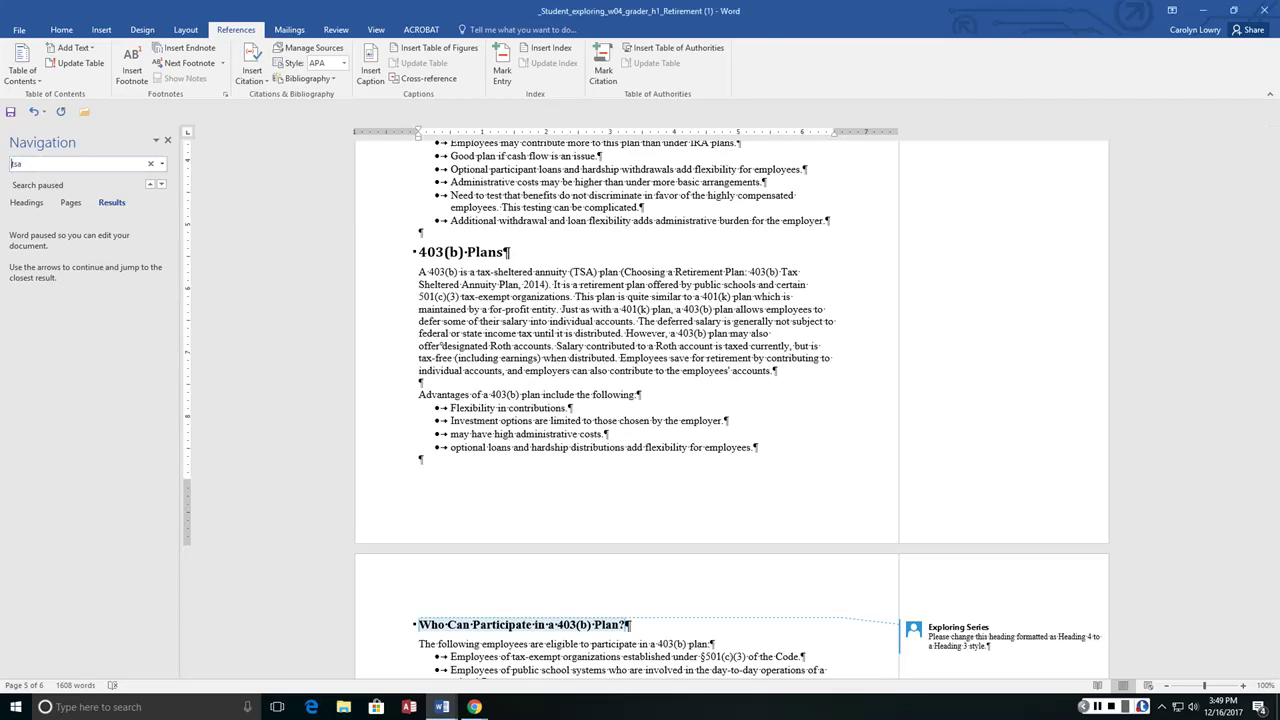
{"action": "type", "text": "at their workplac"}
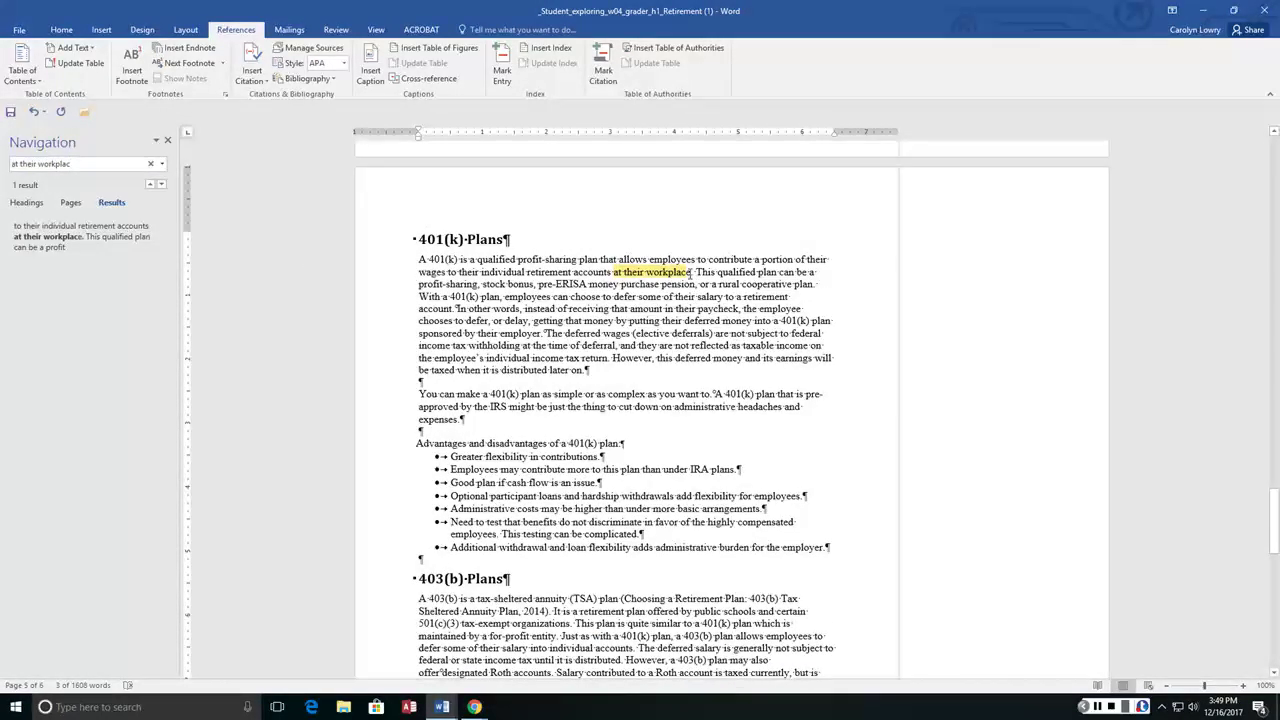
{"action": "left_click", "coordinate": [700, 305]}
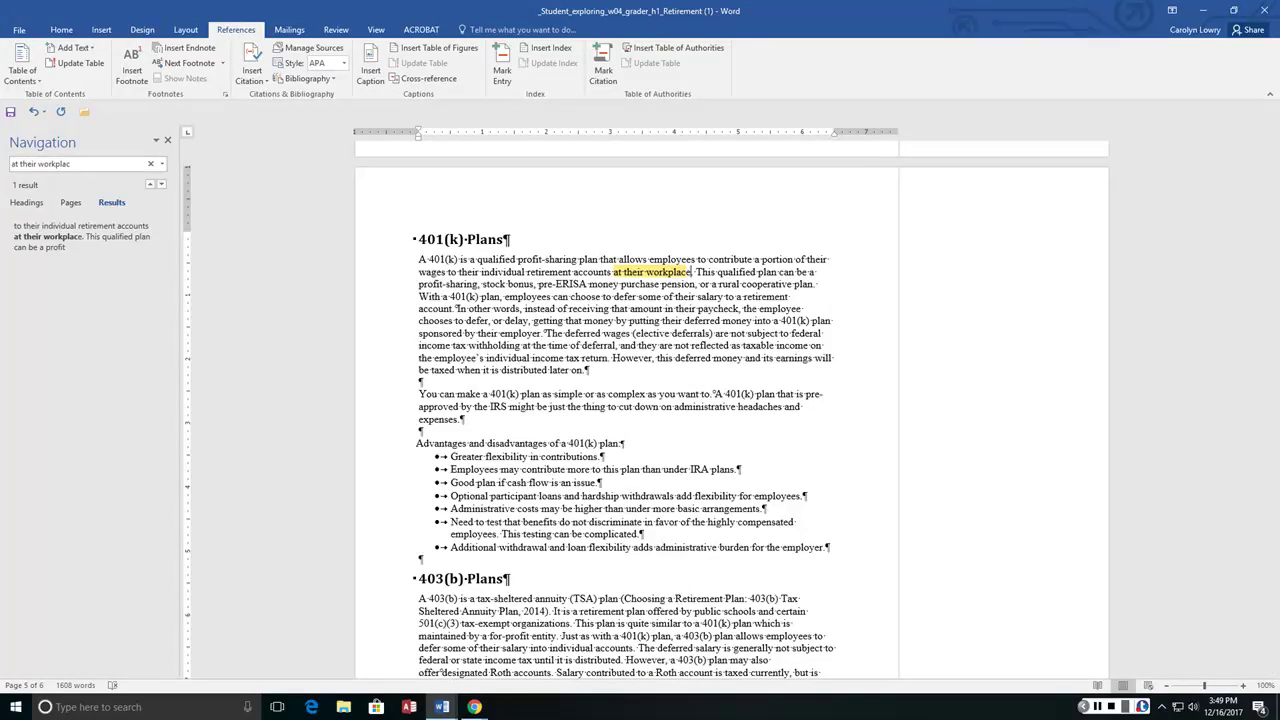
{"action": "left_click", "coordinate": [252, 70]}
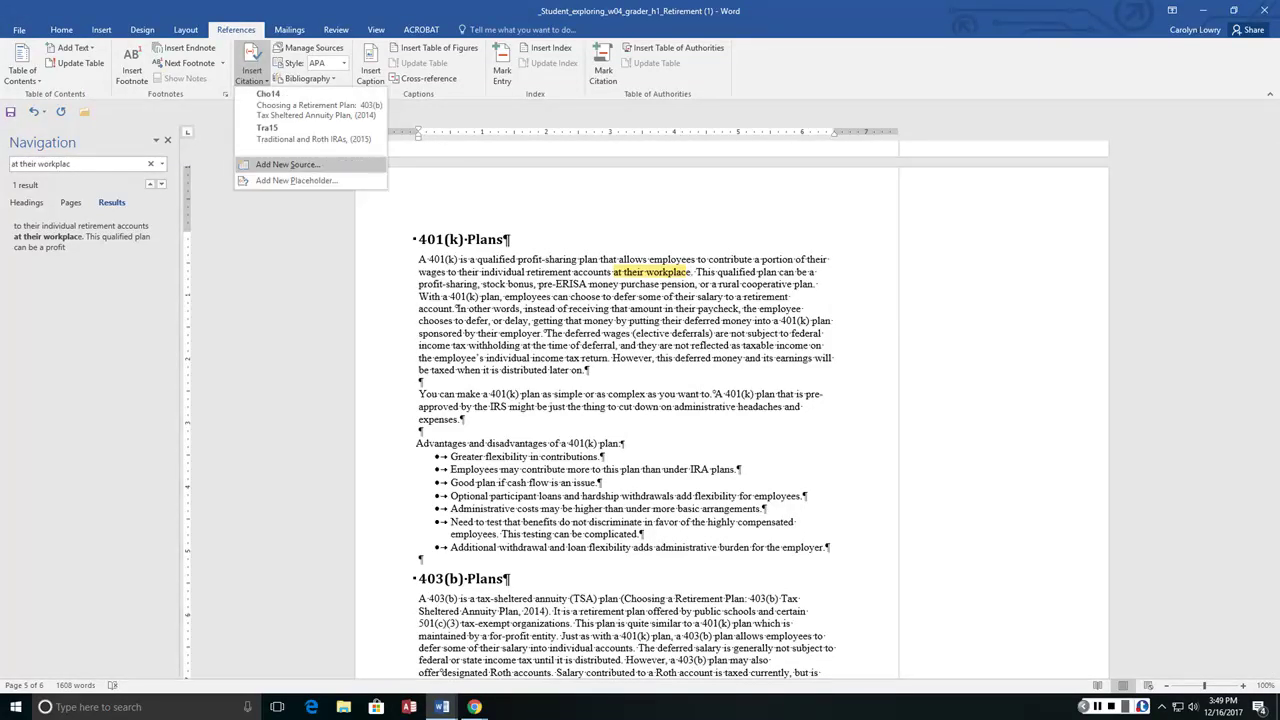
{"action": "left_click", "coordinate": [287, 164]}
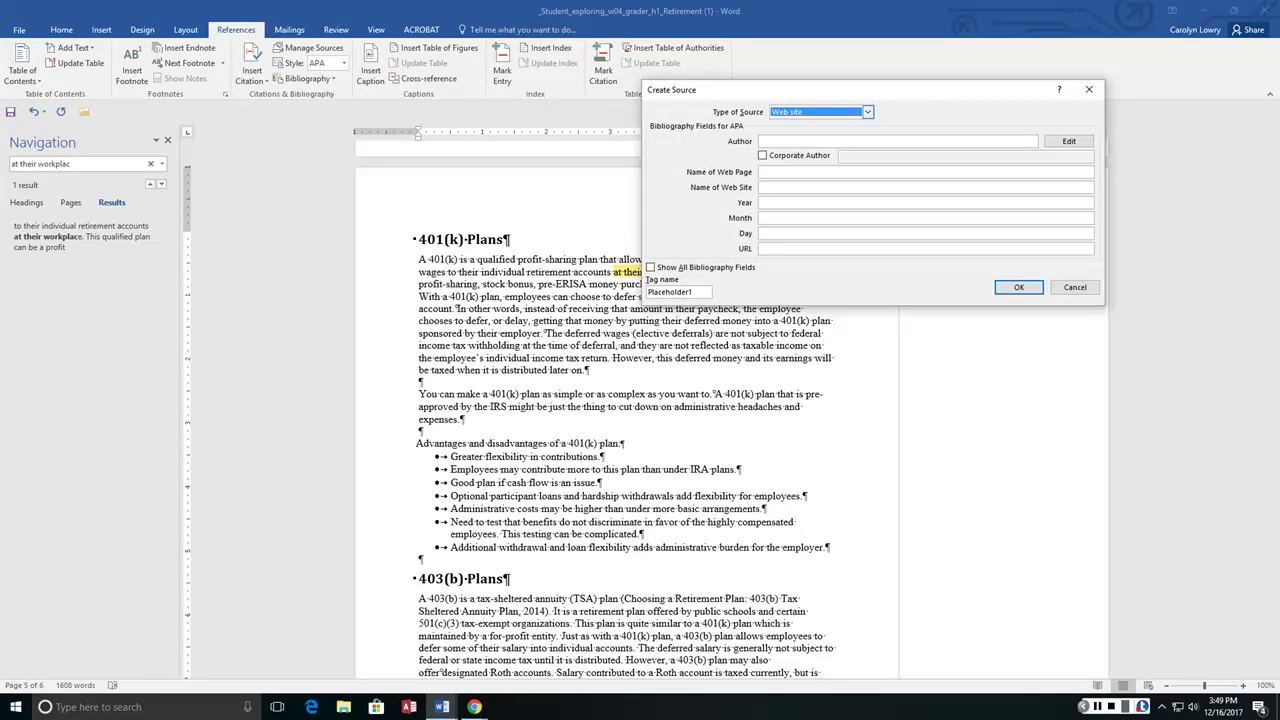
{"action": "left_click", "coordinate": [765, 172]}
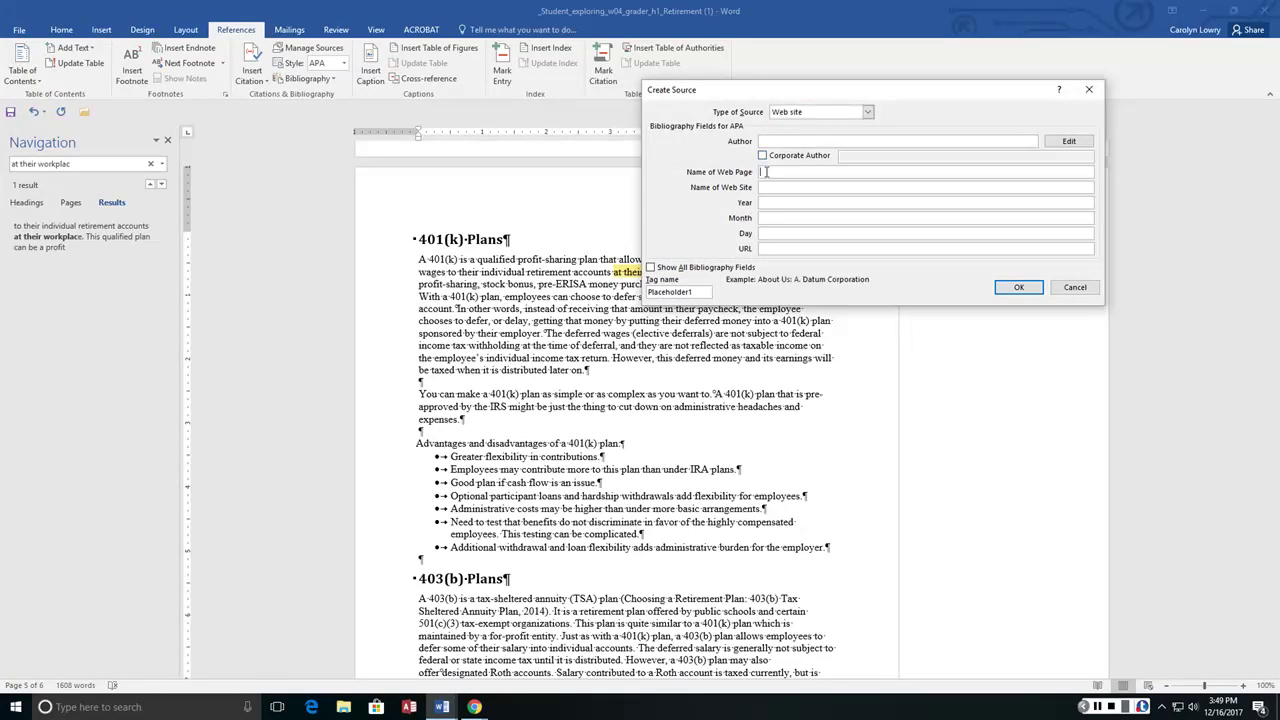
{"action": "type", "text": "401(k) Plan"}
{"action": "key", "text": "Tab"}
{"action": "type", "text": "IRS"}
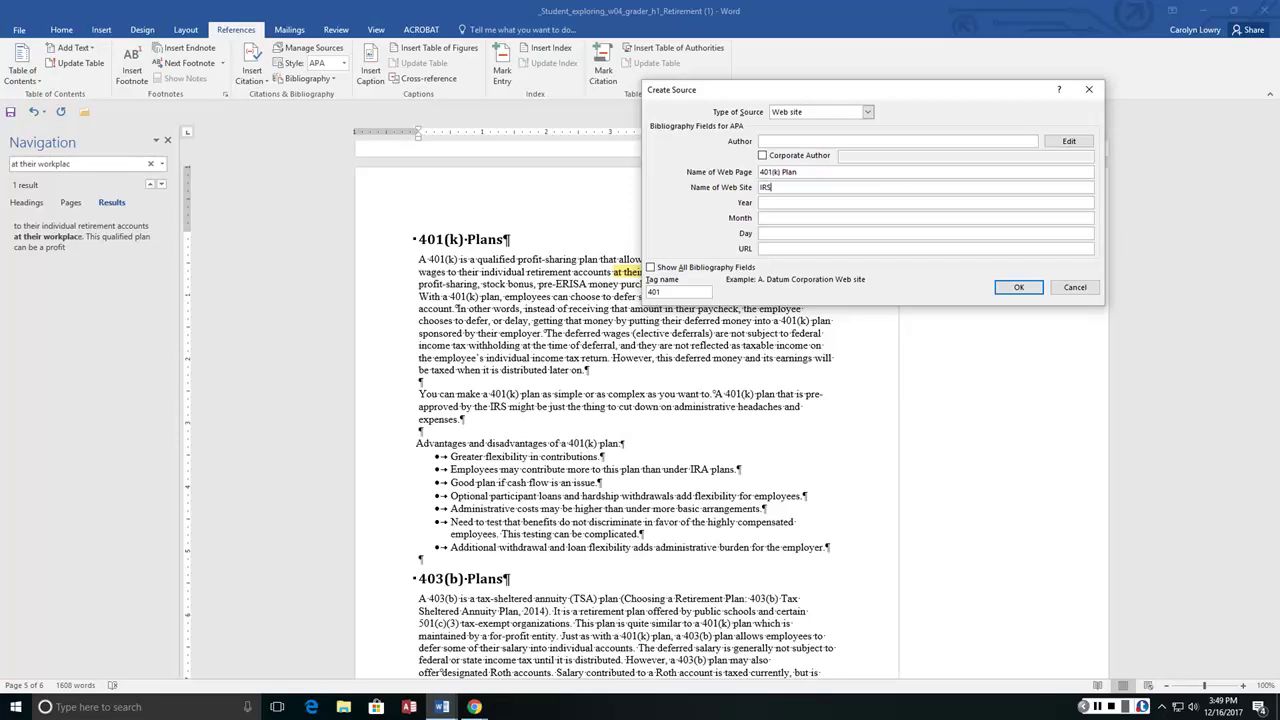
{"action": "key", "text": "Tab"}
{"action": "type", "text": "2014"}
{"action": "key", "text": "Tab"}
{"action": "type", "text": "October"}
{"action": "key", "text": "Tab"}
{"action": "type", "text": "14"}
{"action": "key", "text": "Tab"}
{"action": "type", "text": "http:"}
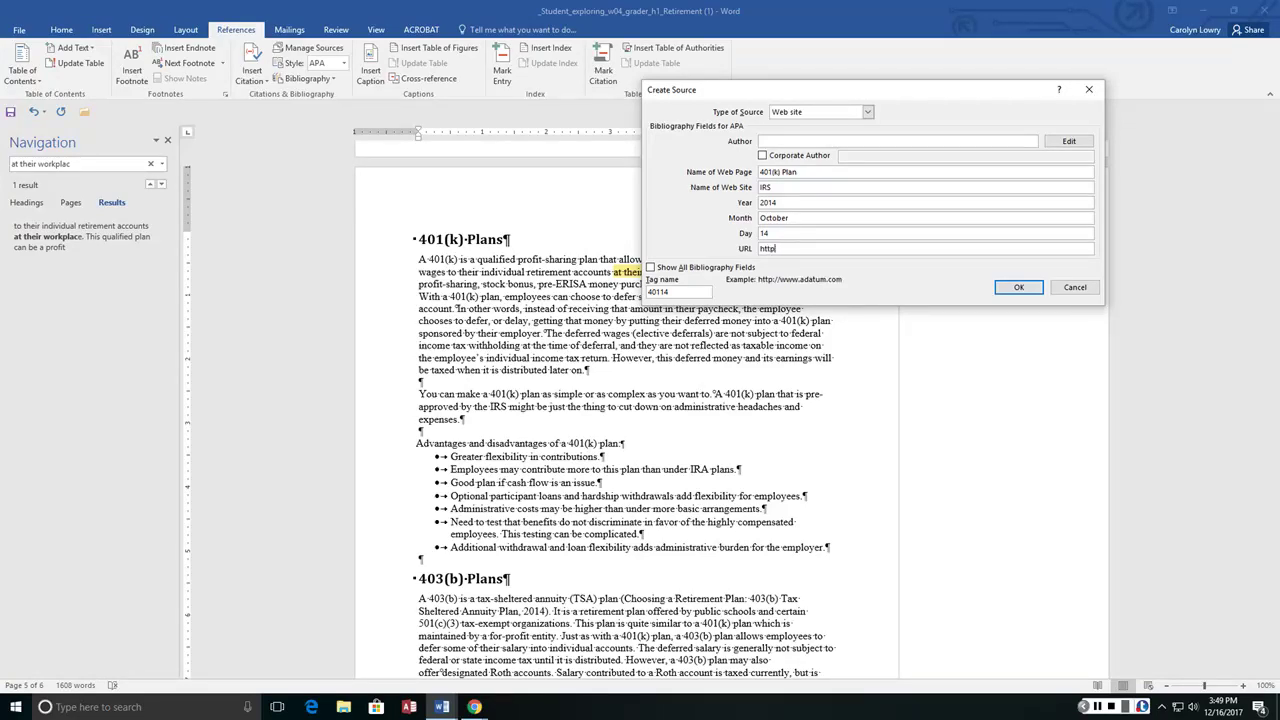
{"action": "type", "text": "//something.com"}
{"action": "key", "text": "Tab"}
{"action": "key", "text": "Return"}
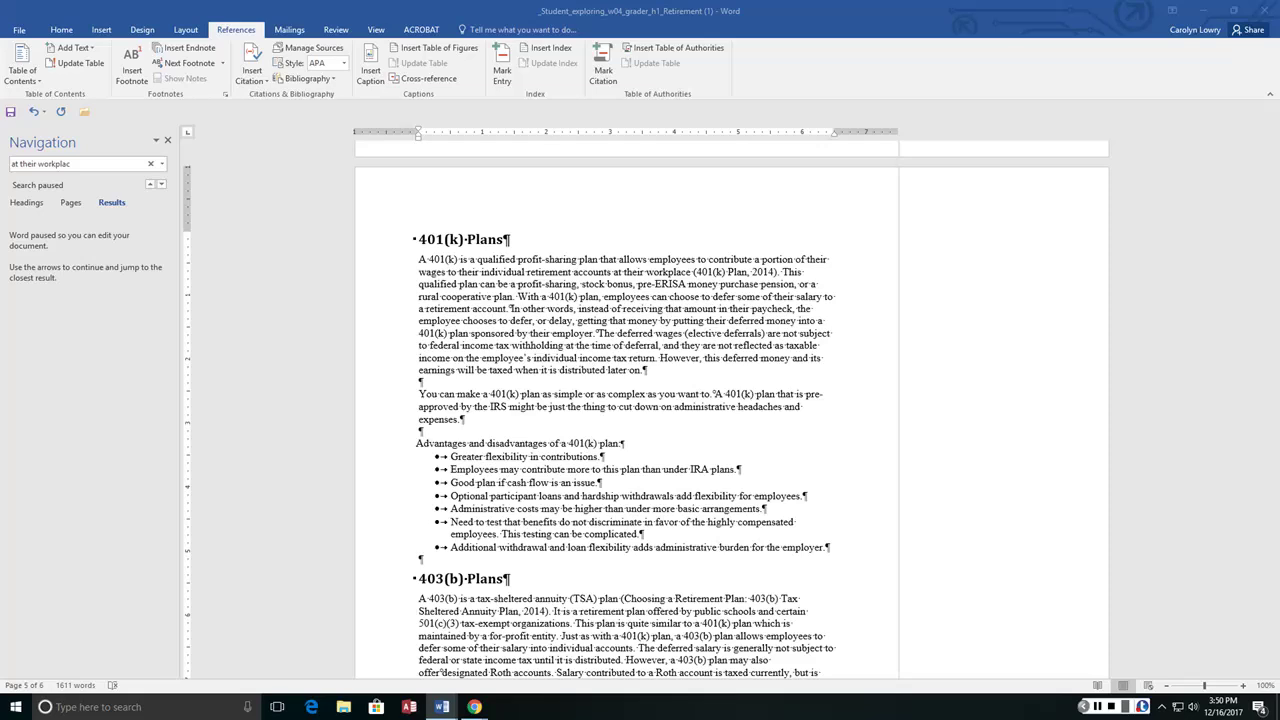
Add a footnote to Table 1's "Future Retirement Savings Value" title row reading "The calculation did not take into consideration the cost of living adjustment (COLA)"
{"action": "scroll", "coordinate": [521, 324], "scroll_direction": "up", "scroll_amount": 10}
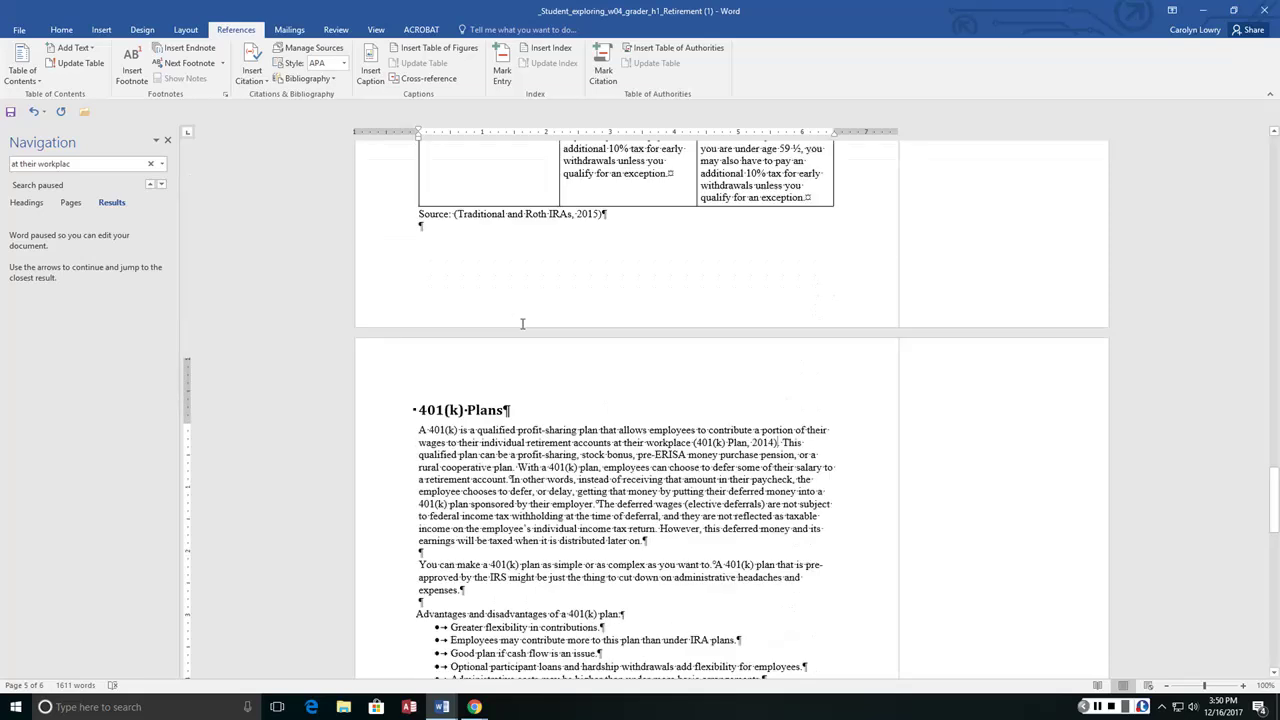
{"action": "scroll", "coordinate": [521, 324], "scroll_direction": "up", "scroll_amount": 15}
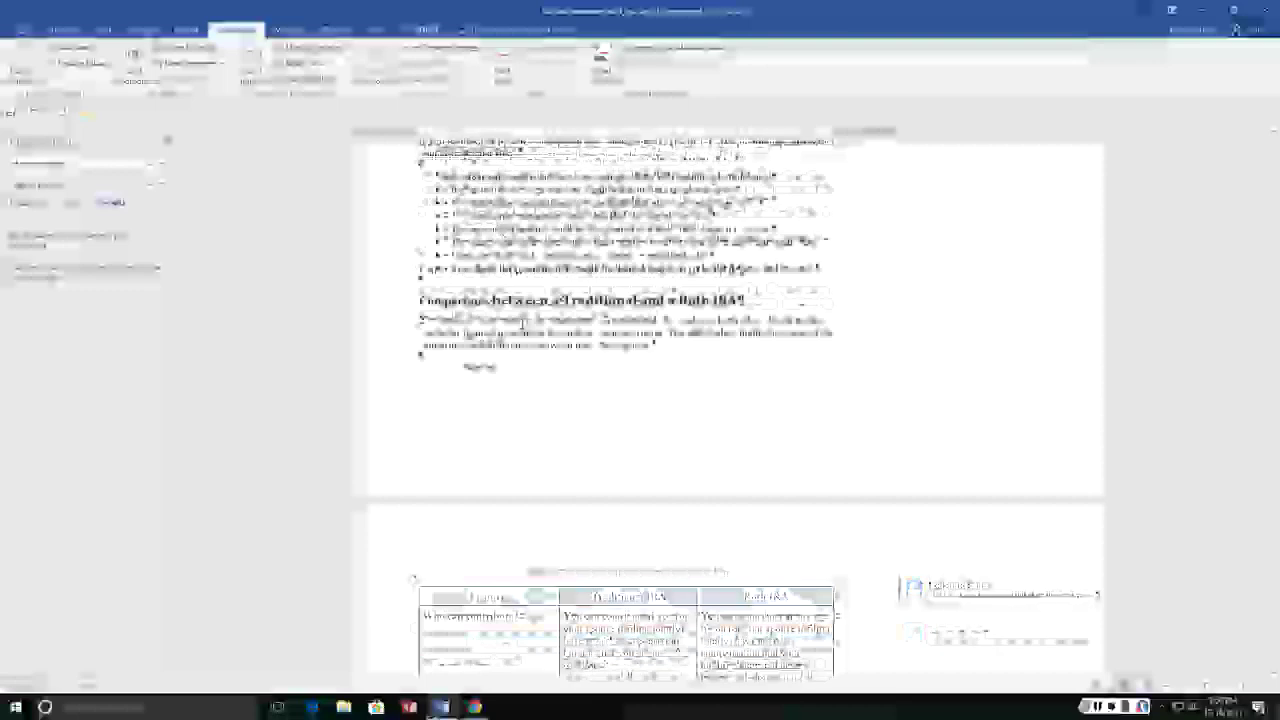
{"action": "scroll", "coordinate": [521, 324], "scroll_direction": "up", "scroll_amount": 8}
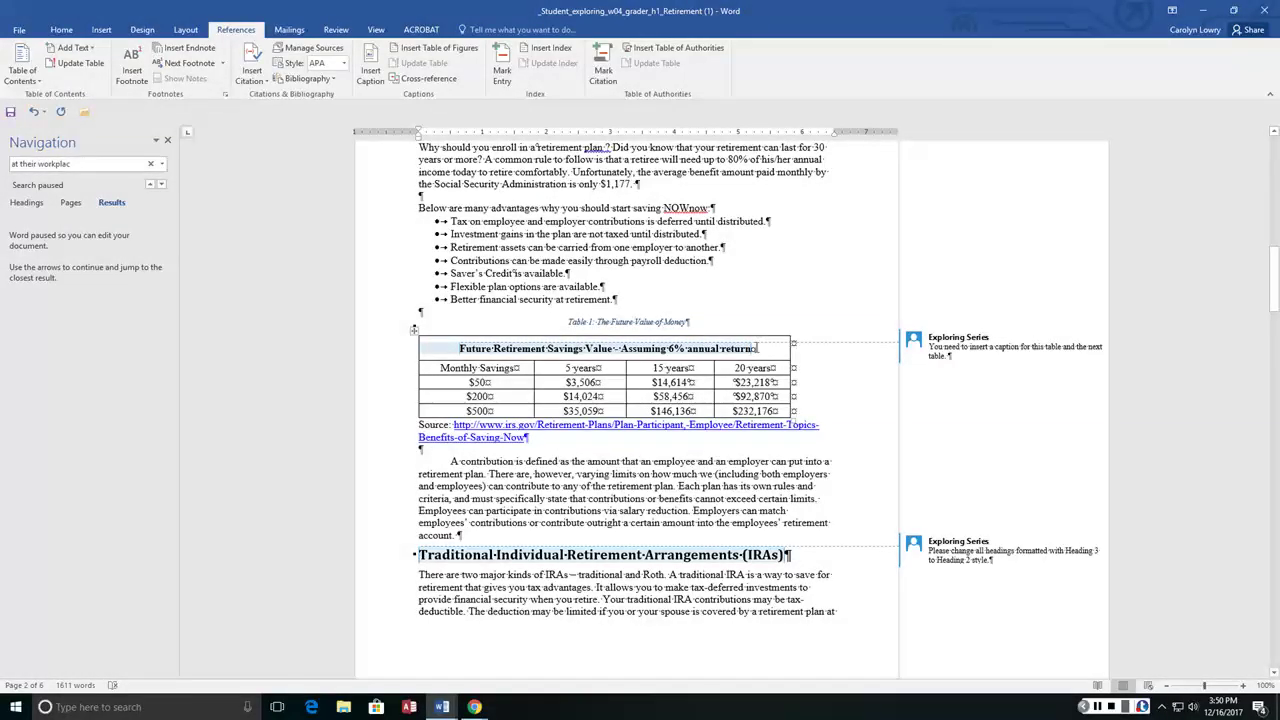
{"action": "left_click", "coordinate": [752, 348]}
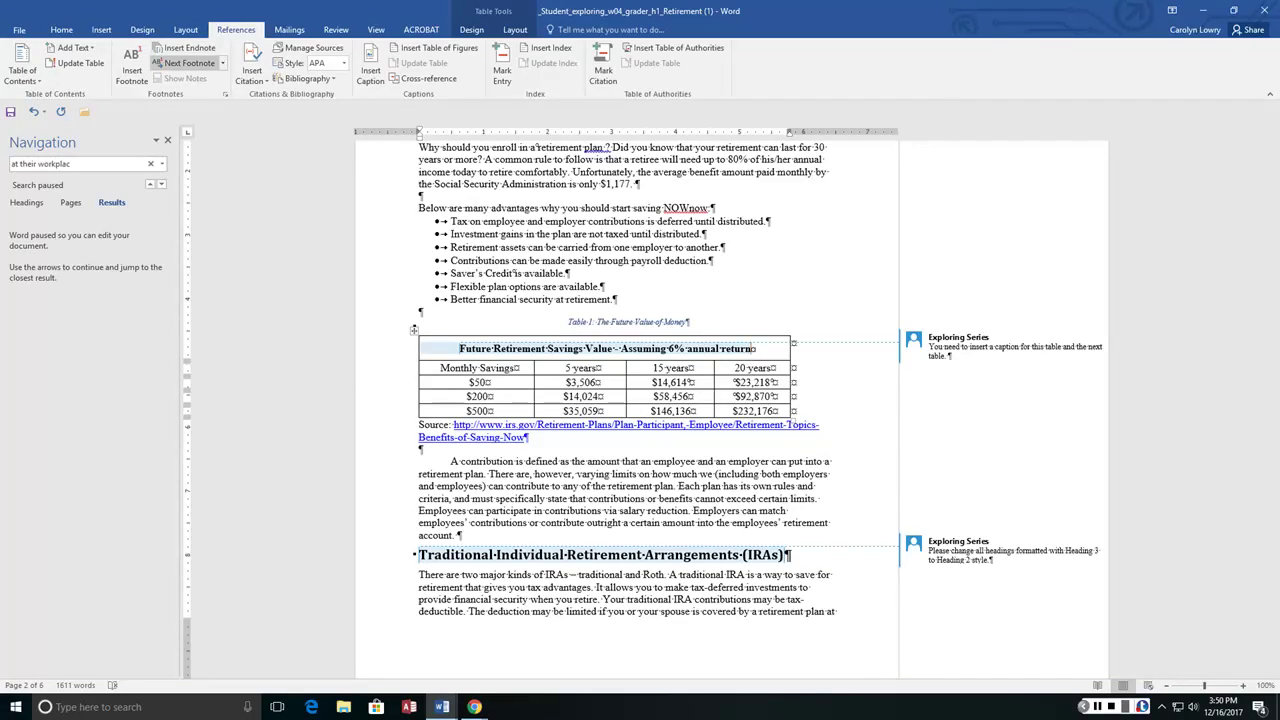
{"action": "left_click", "coordinate": [188, 63]}
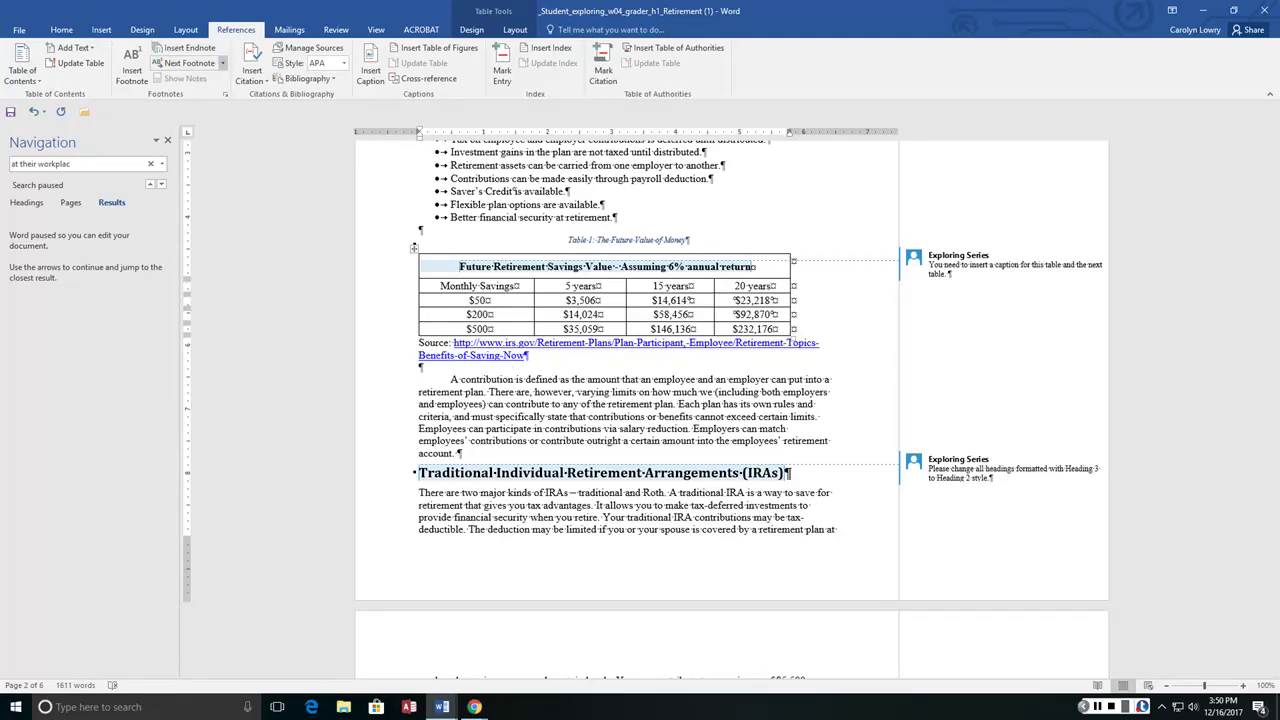
{"action": "left_click", "coordinate": [222, 63]}
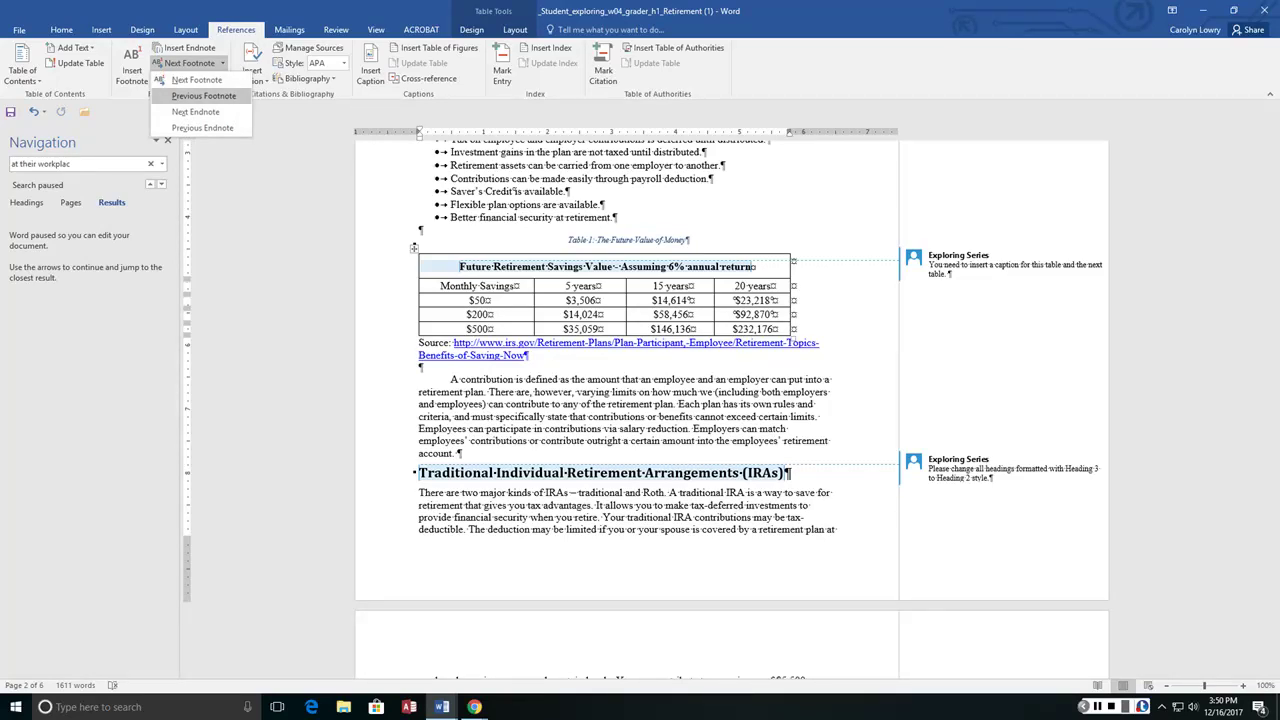
{"action": "left_click", "coordinate": [531, 355]}
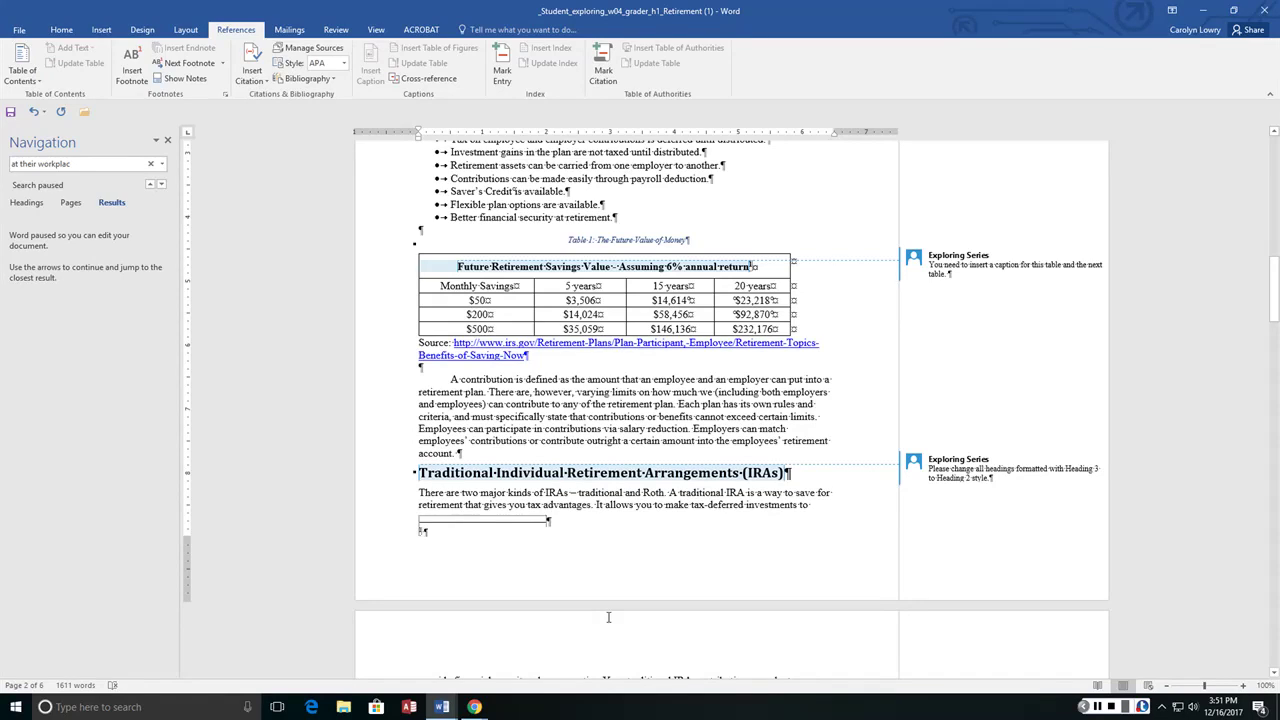
{"action": "type", "text": "Th"}
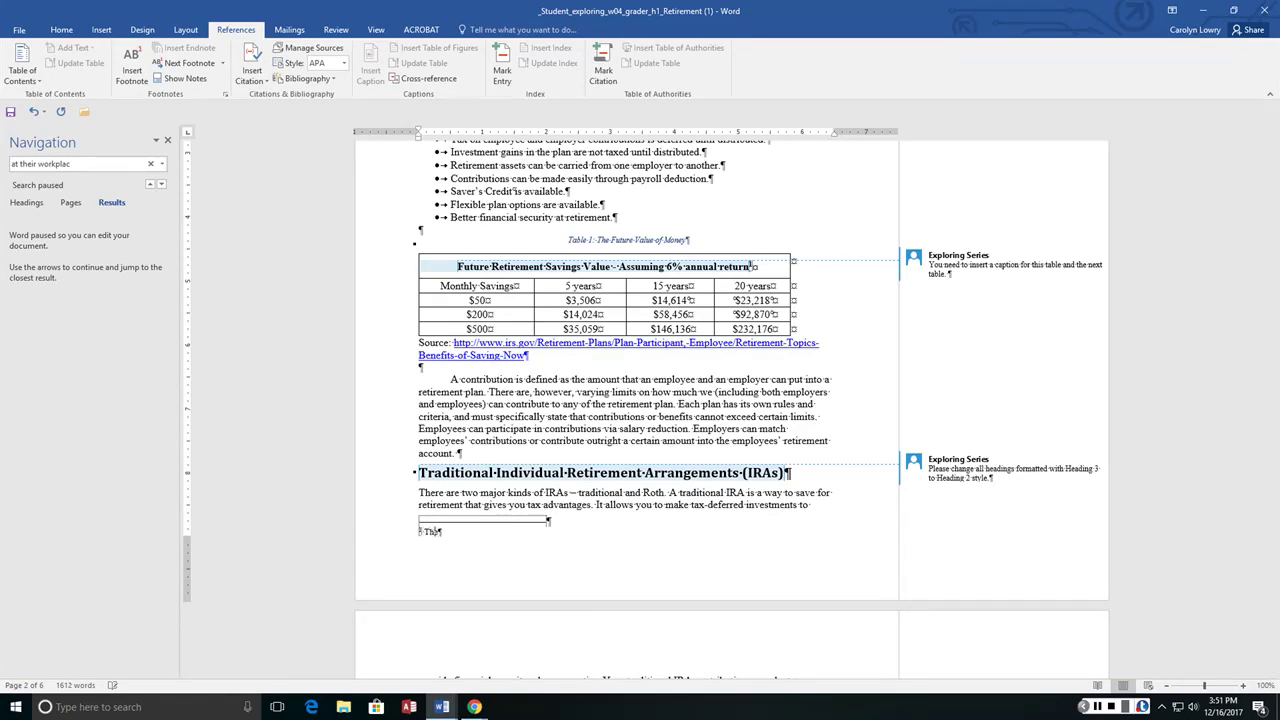
{"action": "type", "text": "e calculation did not take into consid"}
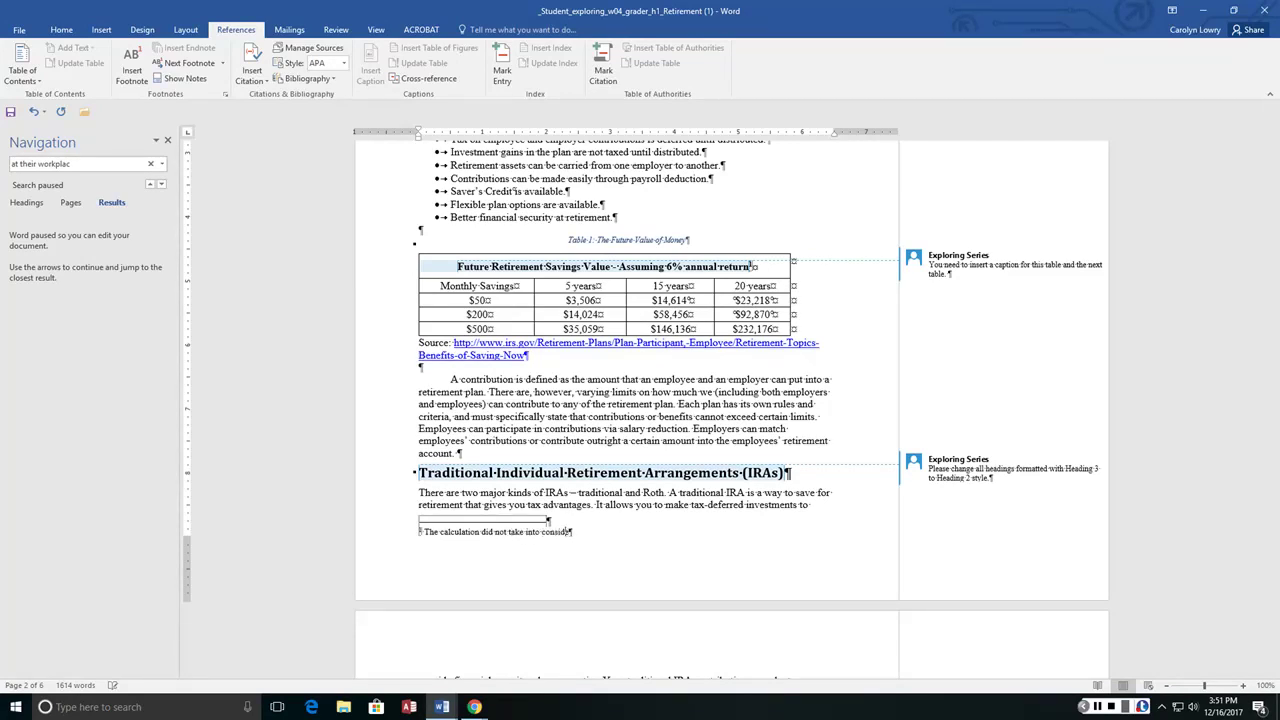
{"action": "type", "text": "eration the cost of living adjustment (C"}
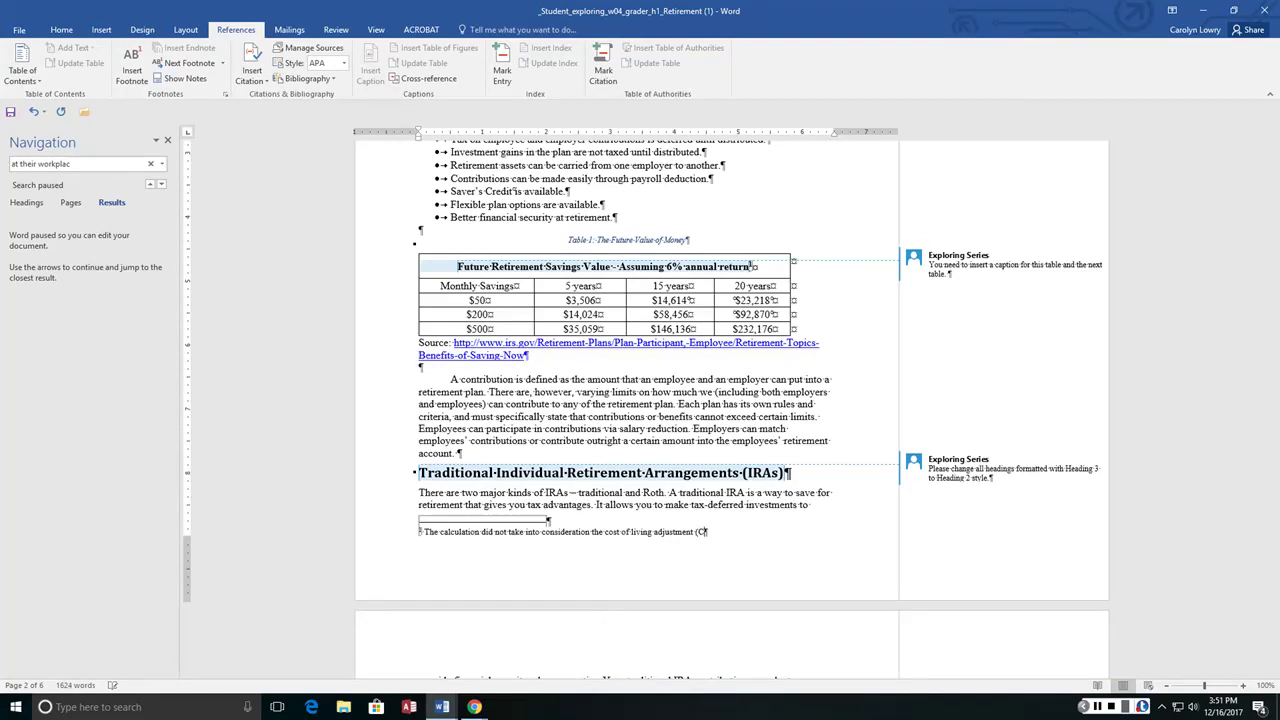
{"action": "type", "text": "OLA)"}
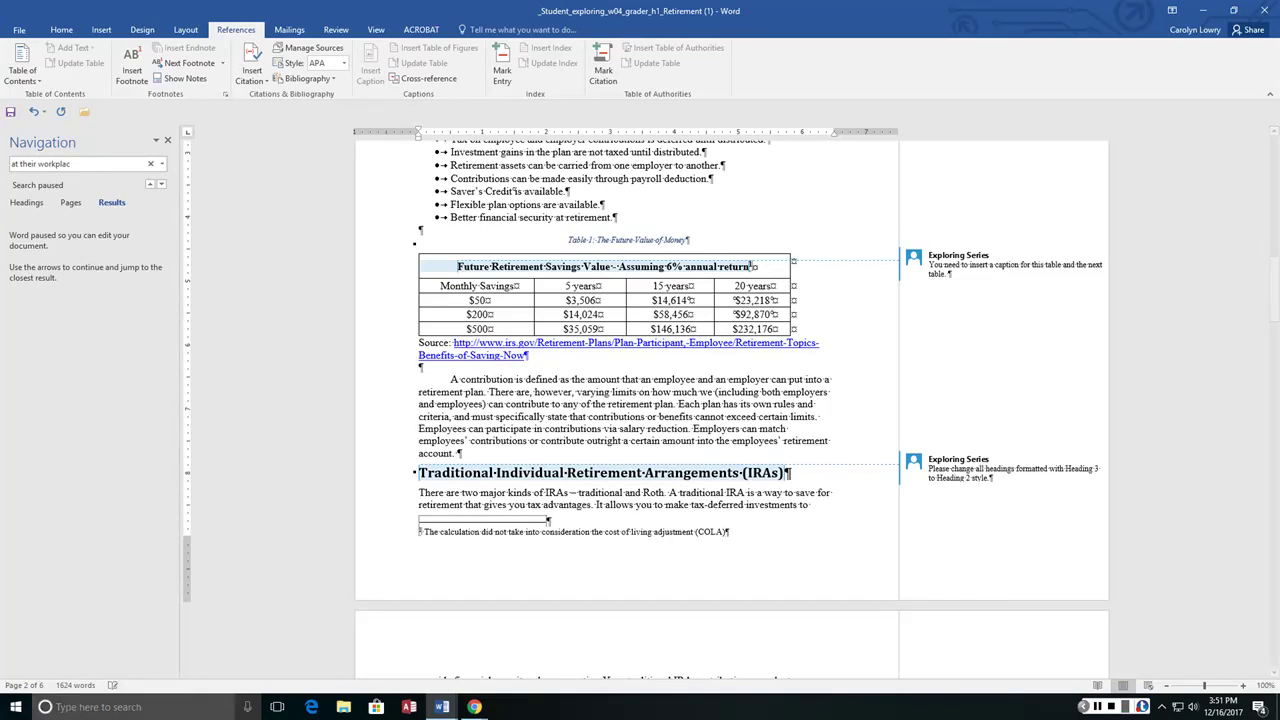
Open the note options for the COLA footnote and show the available number formats
{"action": "scroll", "coordinate": [651, 537], "scroll_direction": "up", "scroll_amount": 5, "text": "ctrl"}
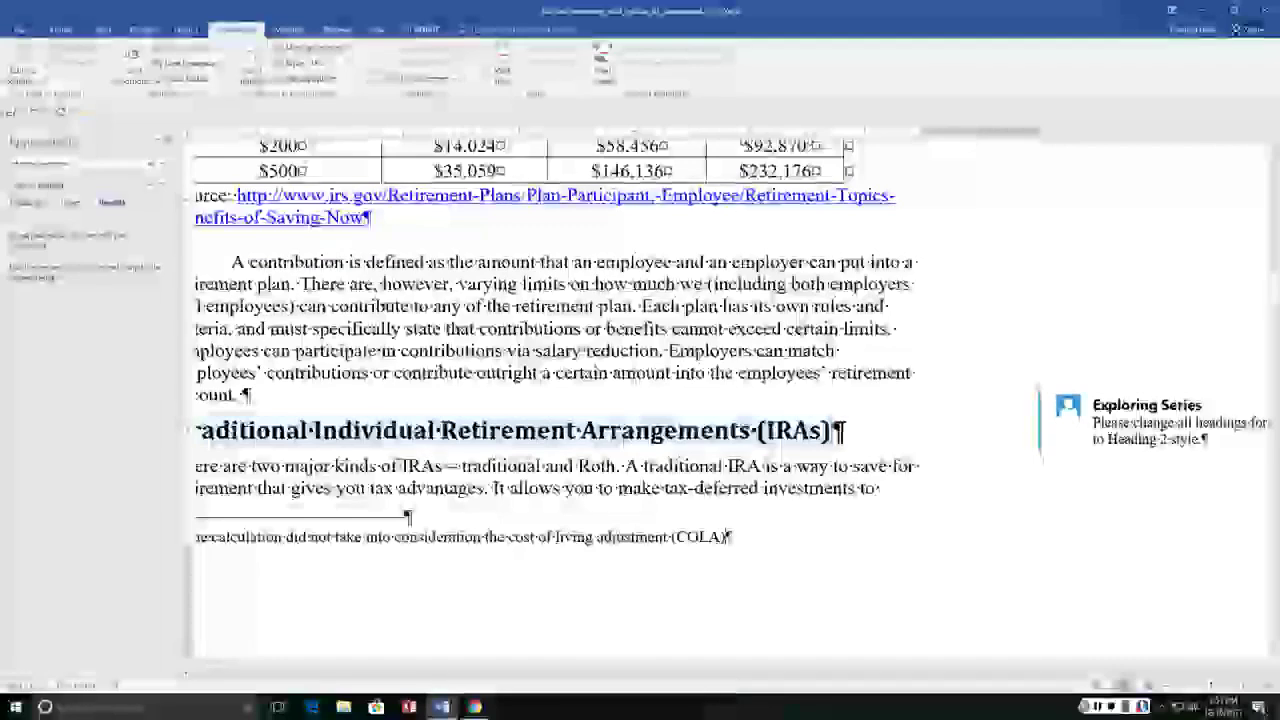
{"action": "left_click_drag", "start_coordinate": [700, 673], "coordinate": [593, 673]}
{"action": "scroll", "coordinate": [560, 571], "scroll_direction": "up", "scroll_amount": 3, "text": "ctrl"}
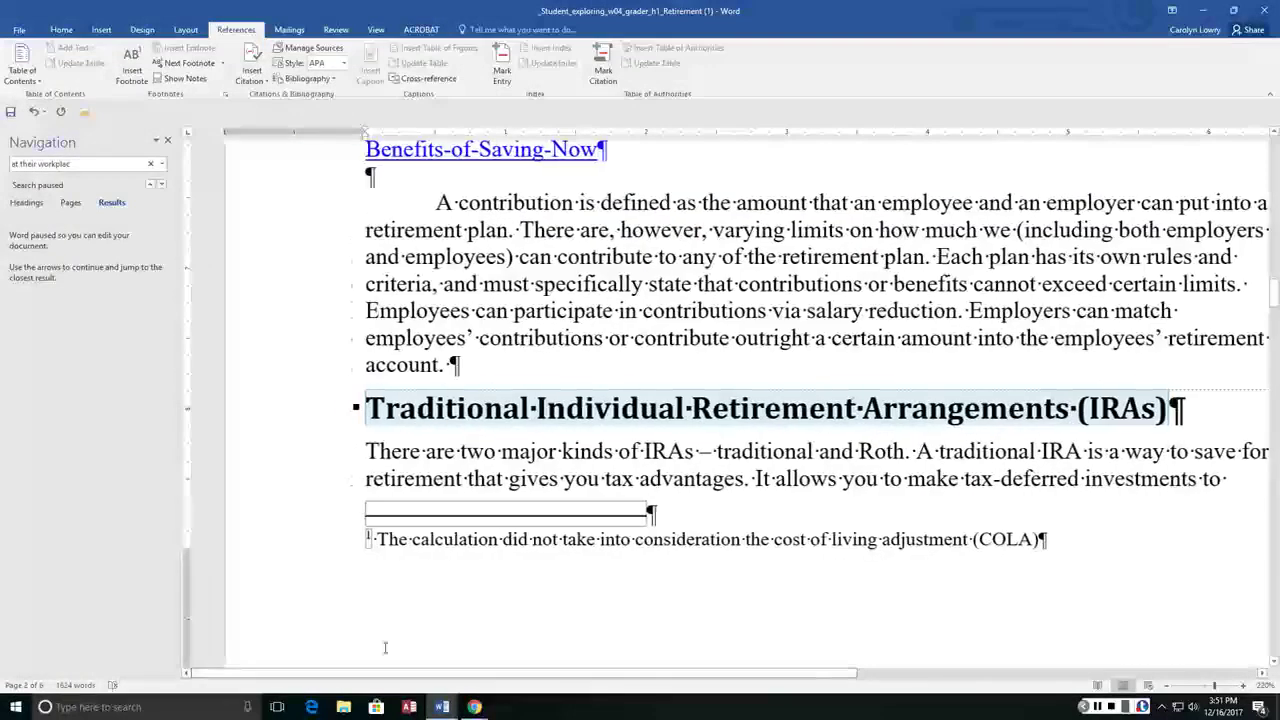
{"action": "right_click", "coordinate": [368, 539]}
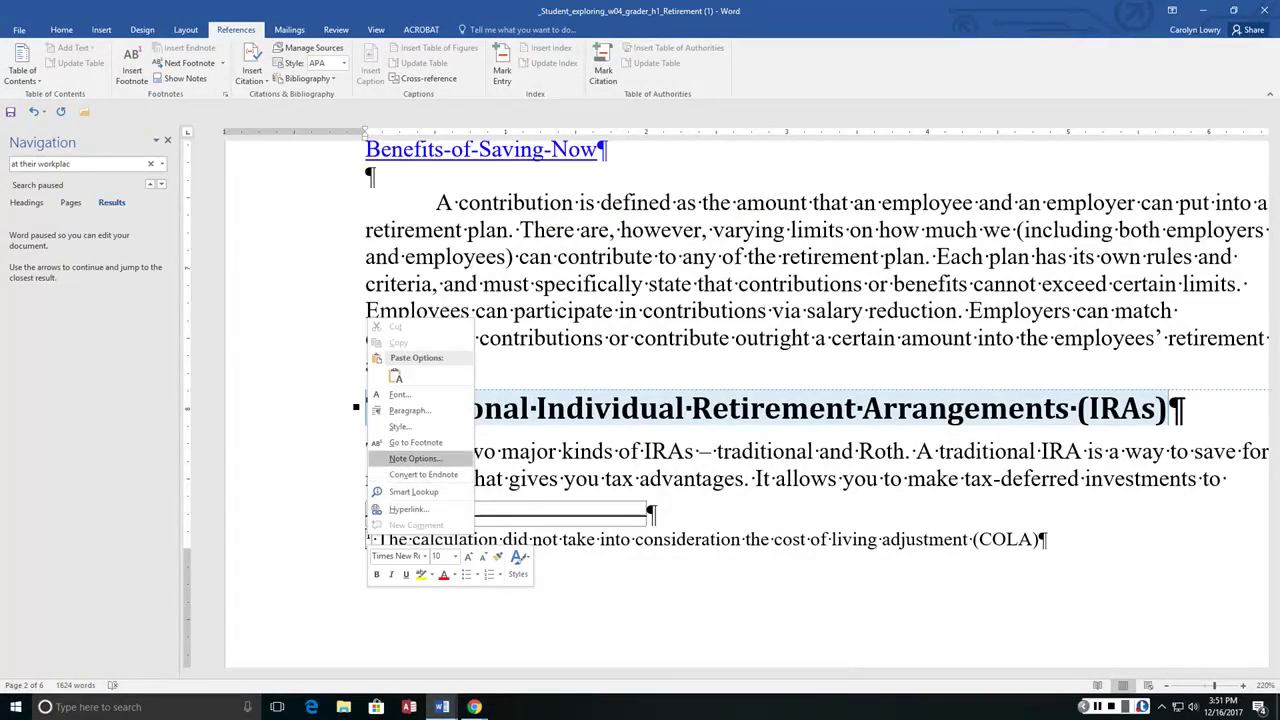
{"action": "left_click", "coordinate": [414, 458]}
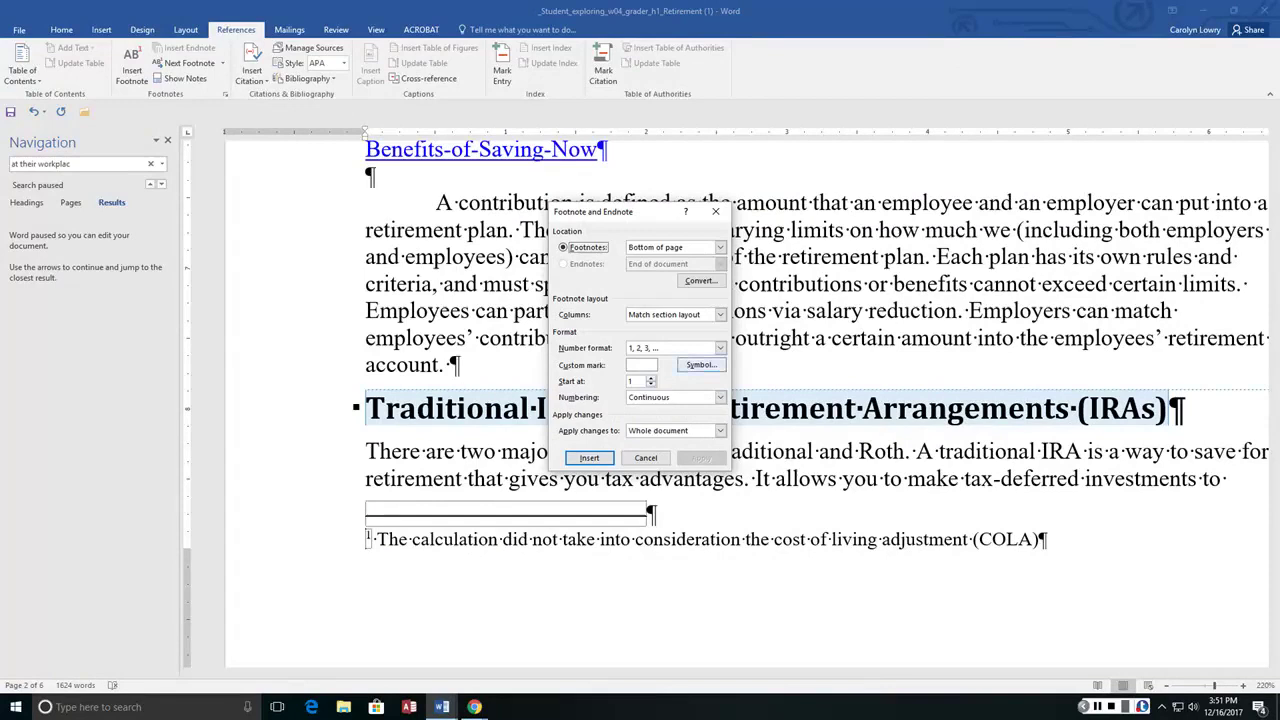
{"action": "left_click", "coordinate": [719, 347]}
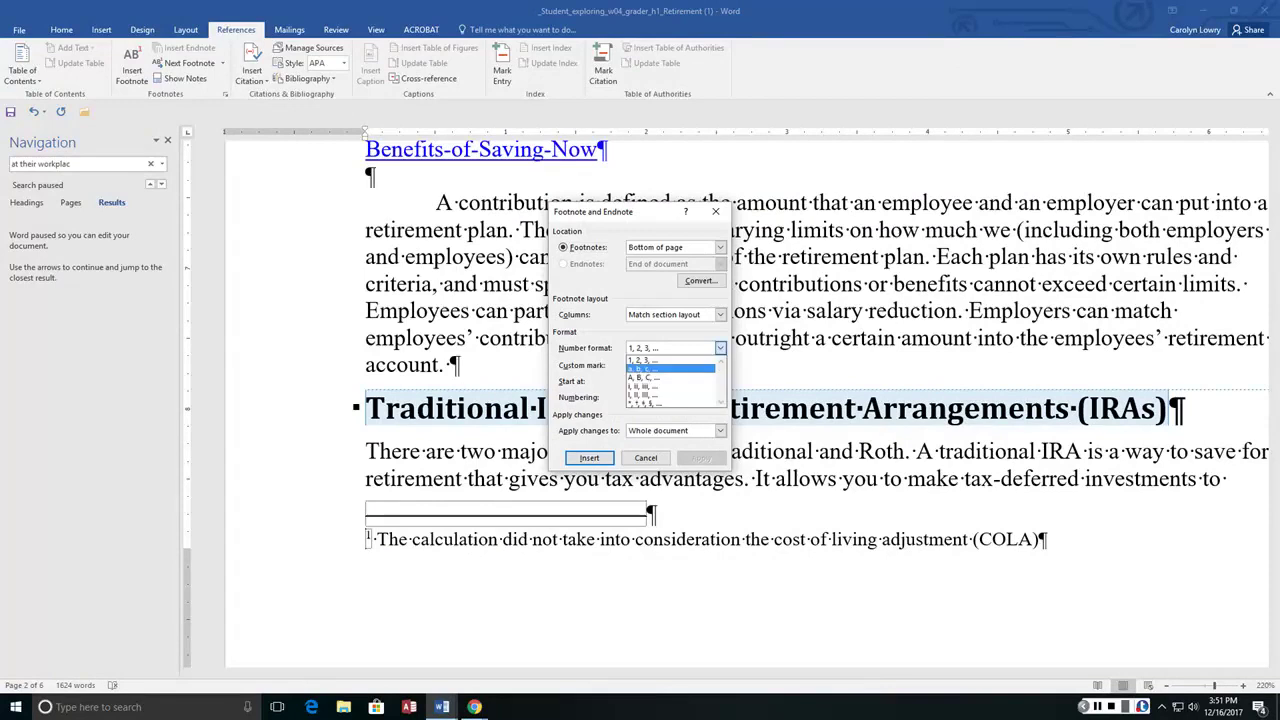
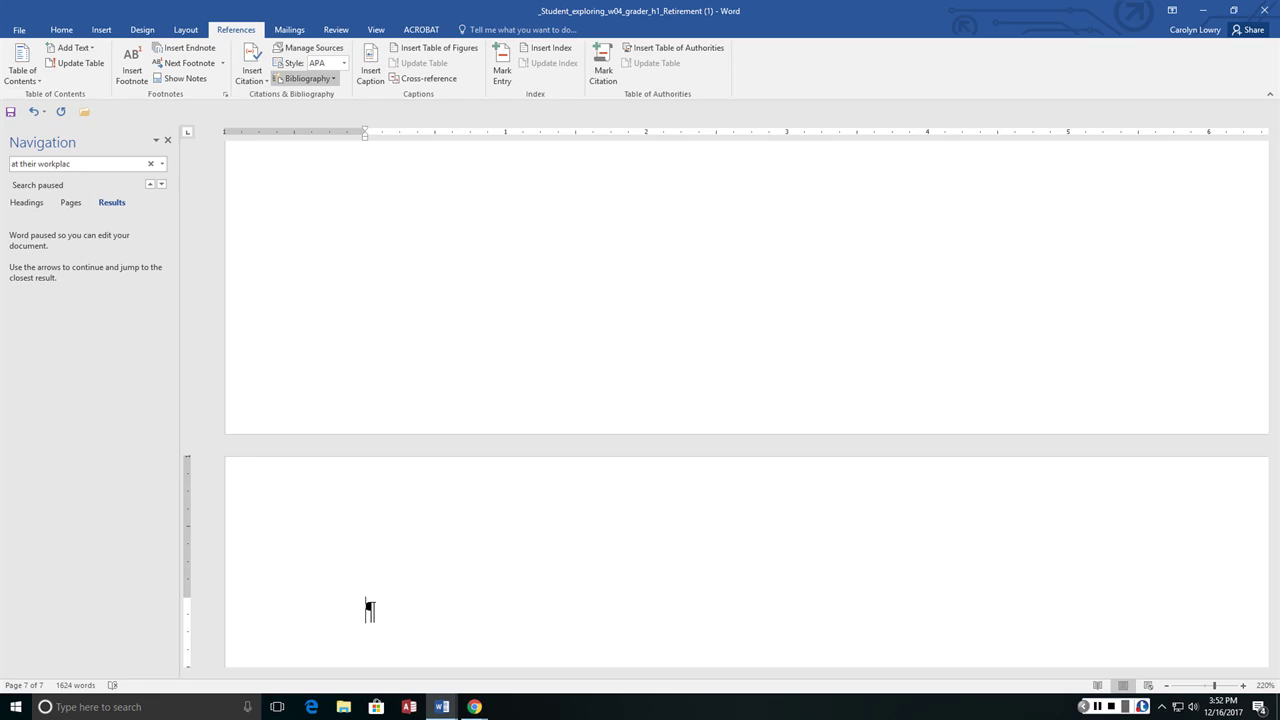
Insert a built-in Works Cited bibliography on the blank last page
{"action": "left_click", "coordinate": [307, 78]}
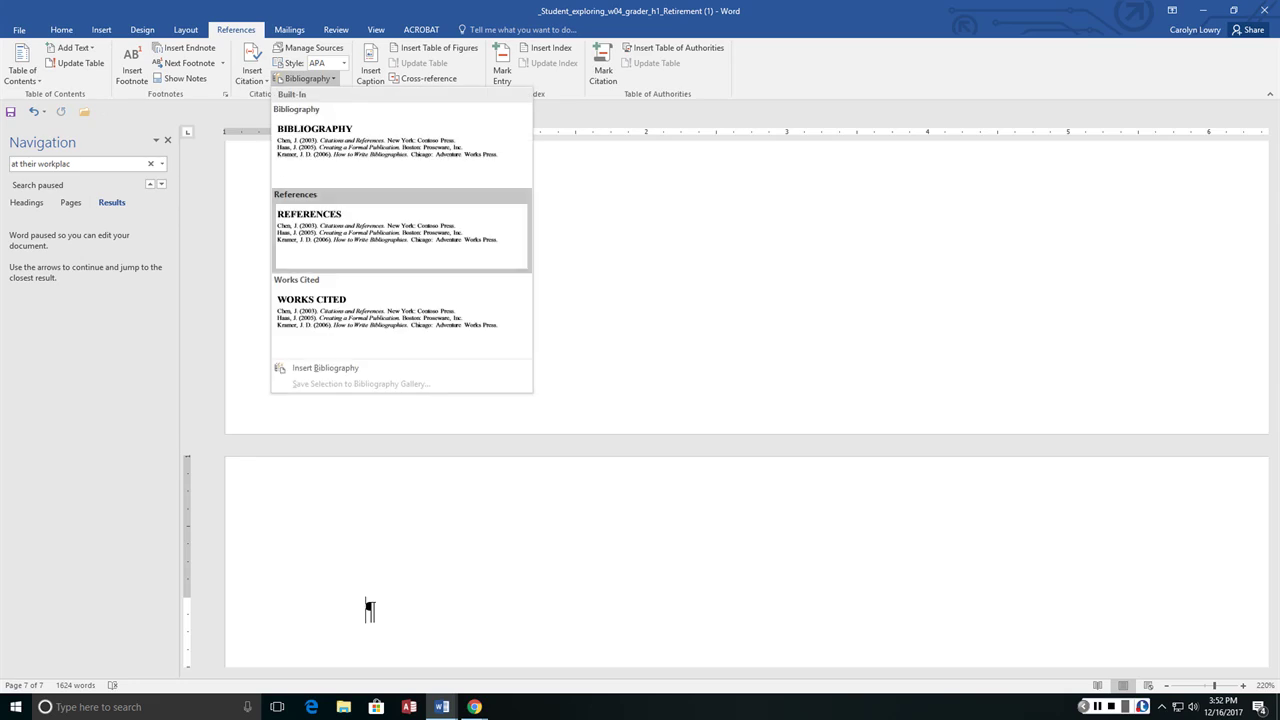
{"action": "left_click", "coordinate": [327, 311]}
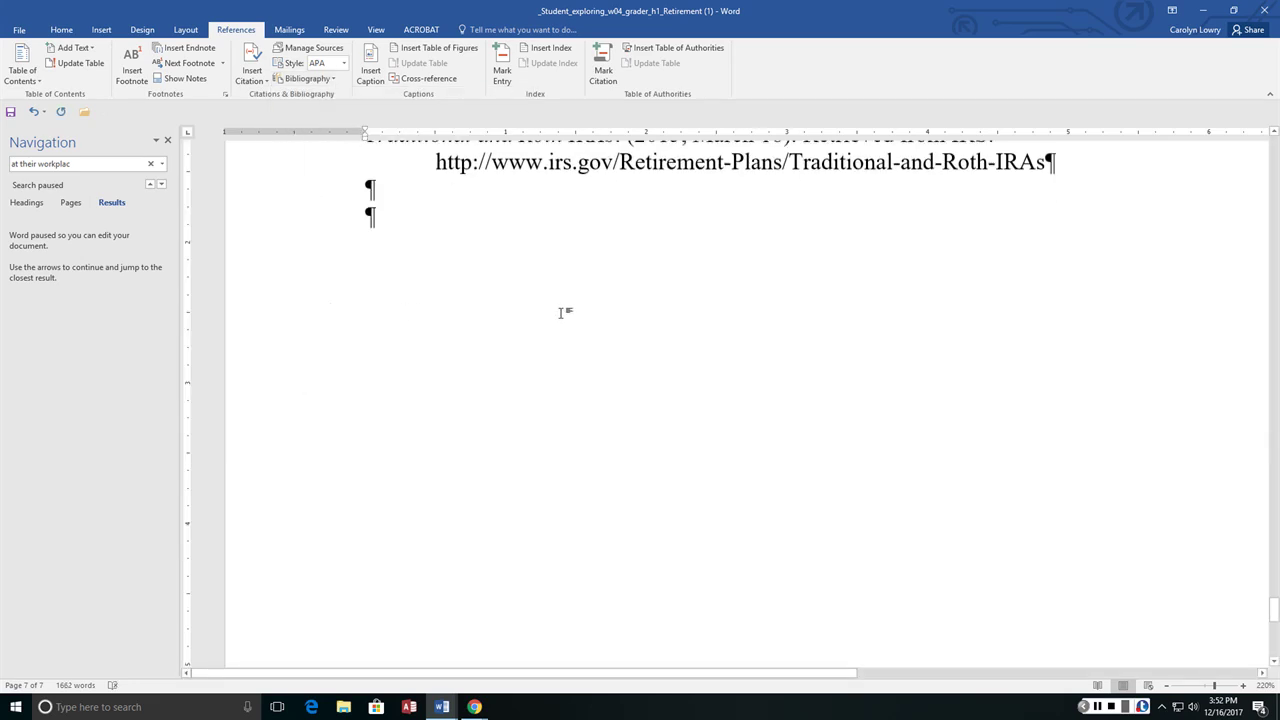
{"action": "scroll", "coordinate": [558, 308], "scroll_direction": "up", "scroll_amount": 3}
Set the line spacing of the 401(k) Plan entry in the Works Cited list to Double
{"action": "left_click", "coordinate": [558, 308]}
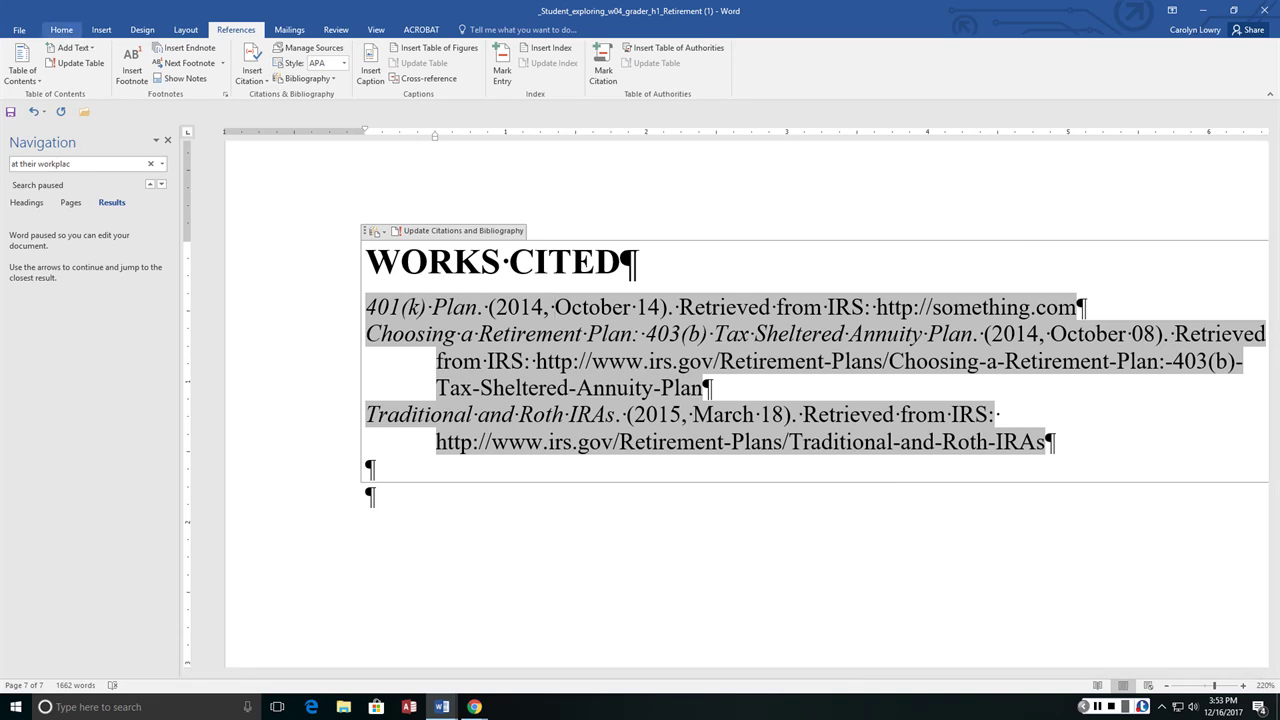
{"action": "left_click", "coordinate": [61, 29]}
{"action": "left_click", "coordinate": [424, 94]}
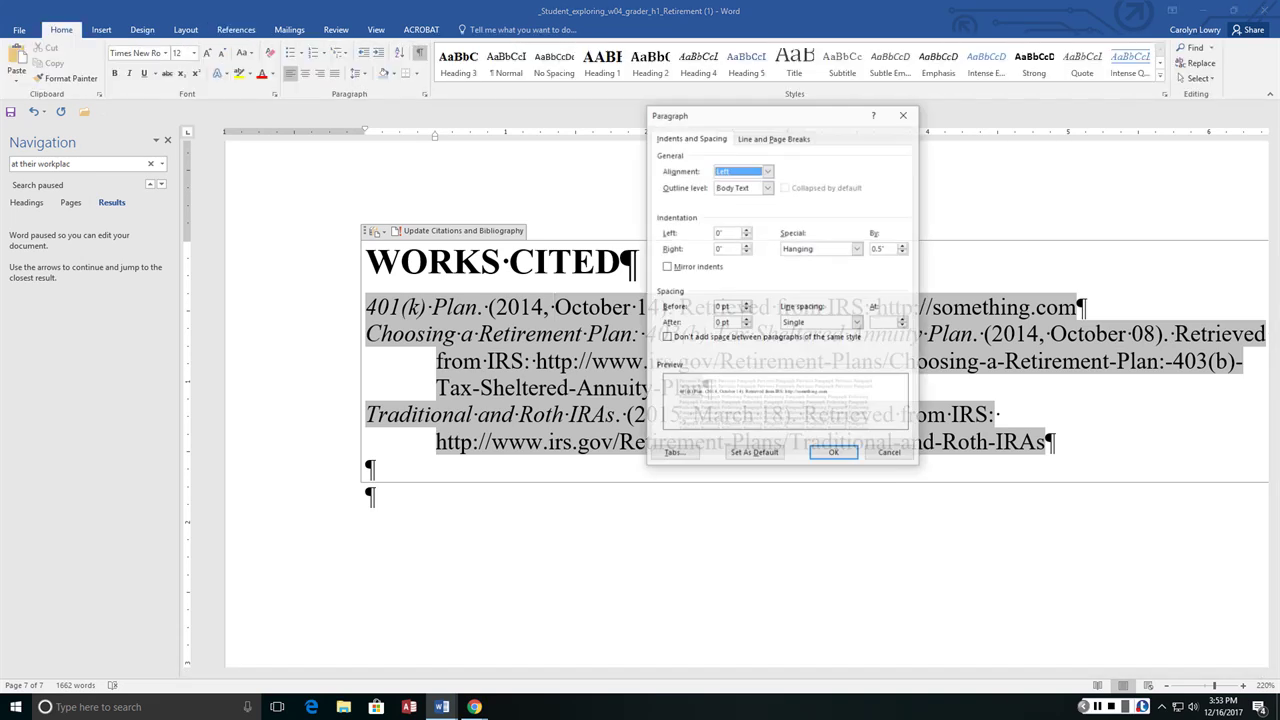
{"action": "left_click", "coordinate": [857, 322]}
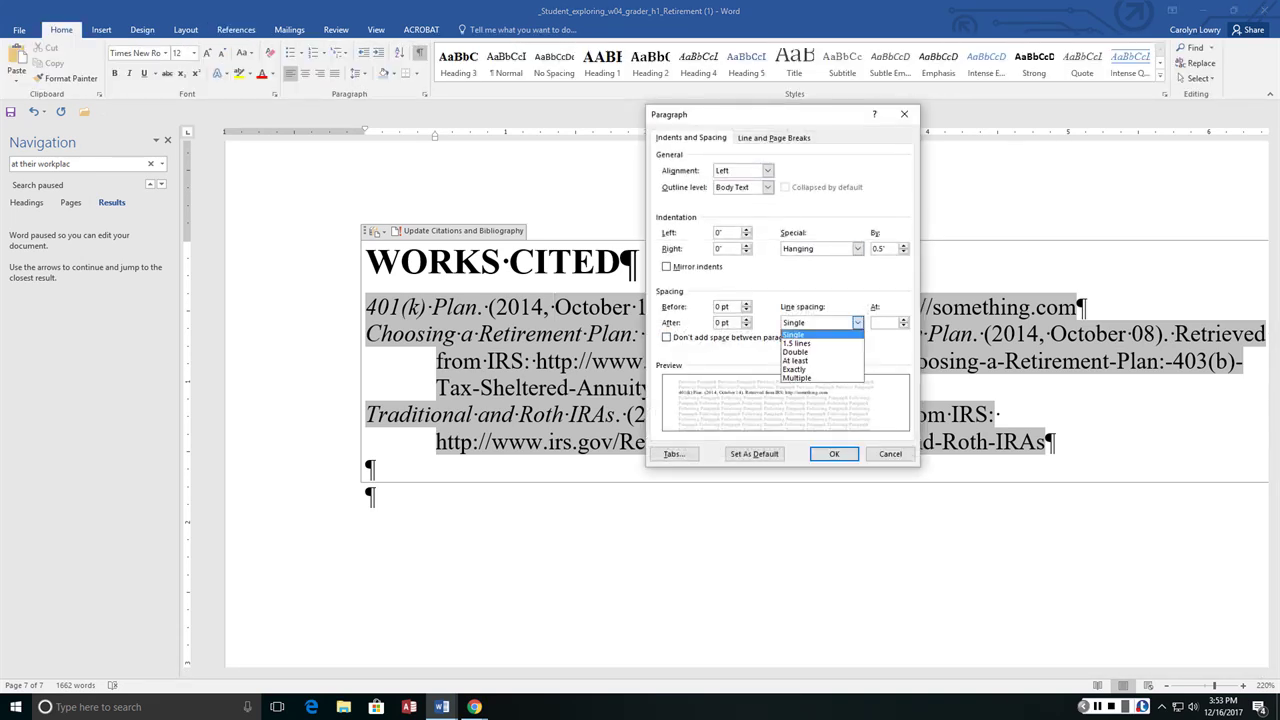
{"action": "left_click", "coordinate": [815, 350]}
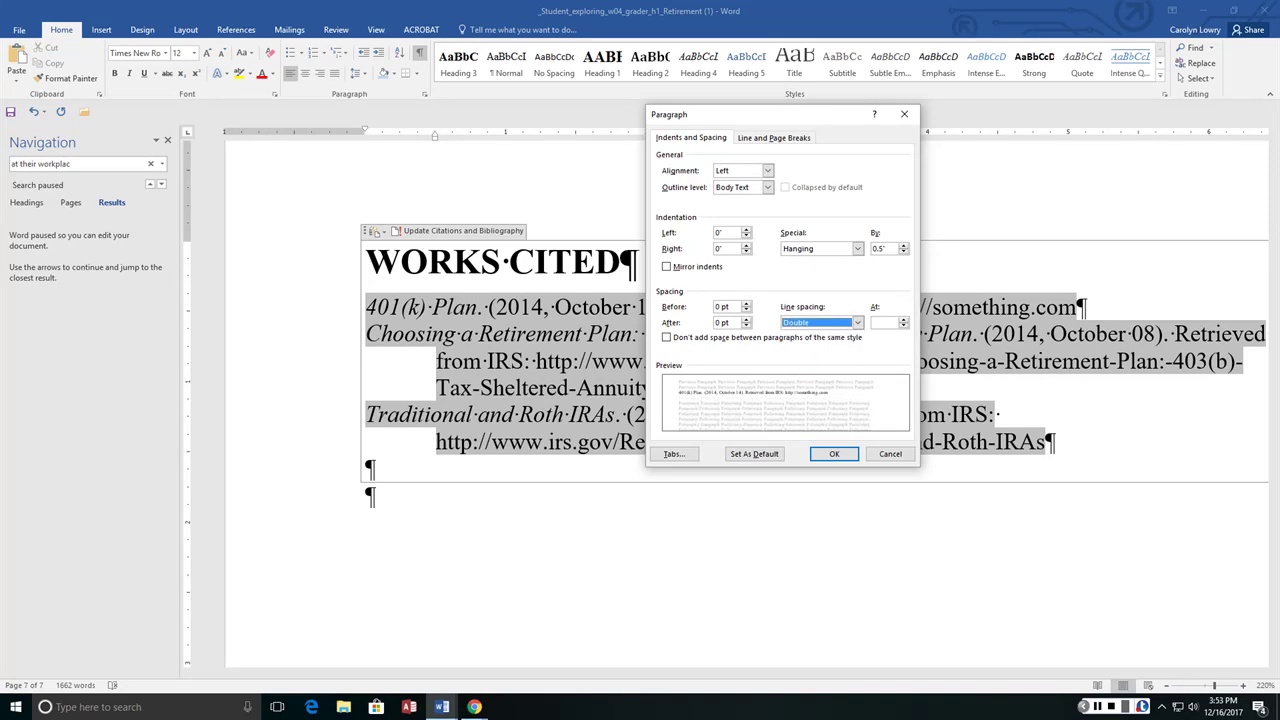
{"action": "left_click", "coordinate": [834, 454]}
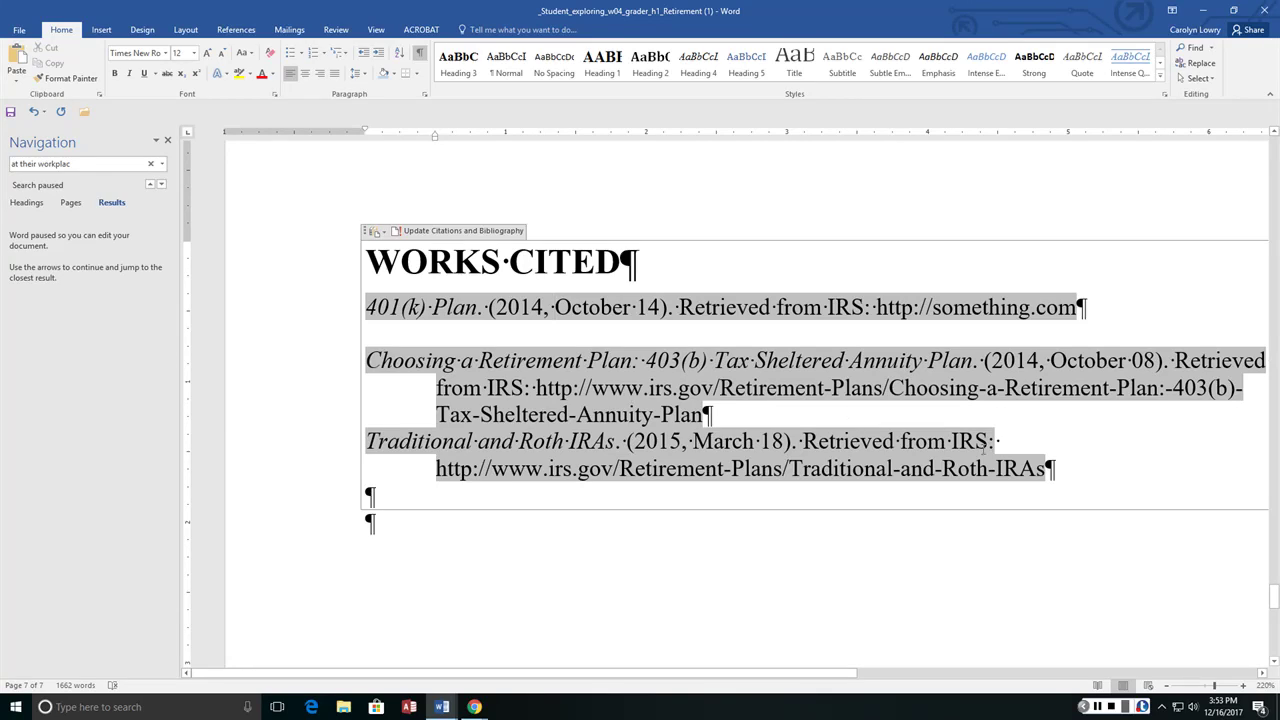
Set the line spacing of all three source entries in the Works Cited list to Double
{"action": "left_click_drag", "start_coordinate": [1046, 468], "coordinate": [339, 326]}
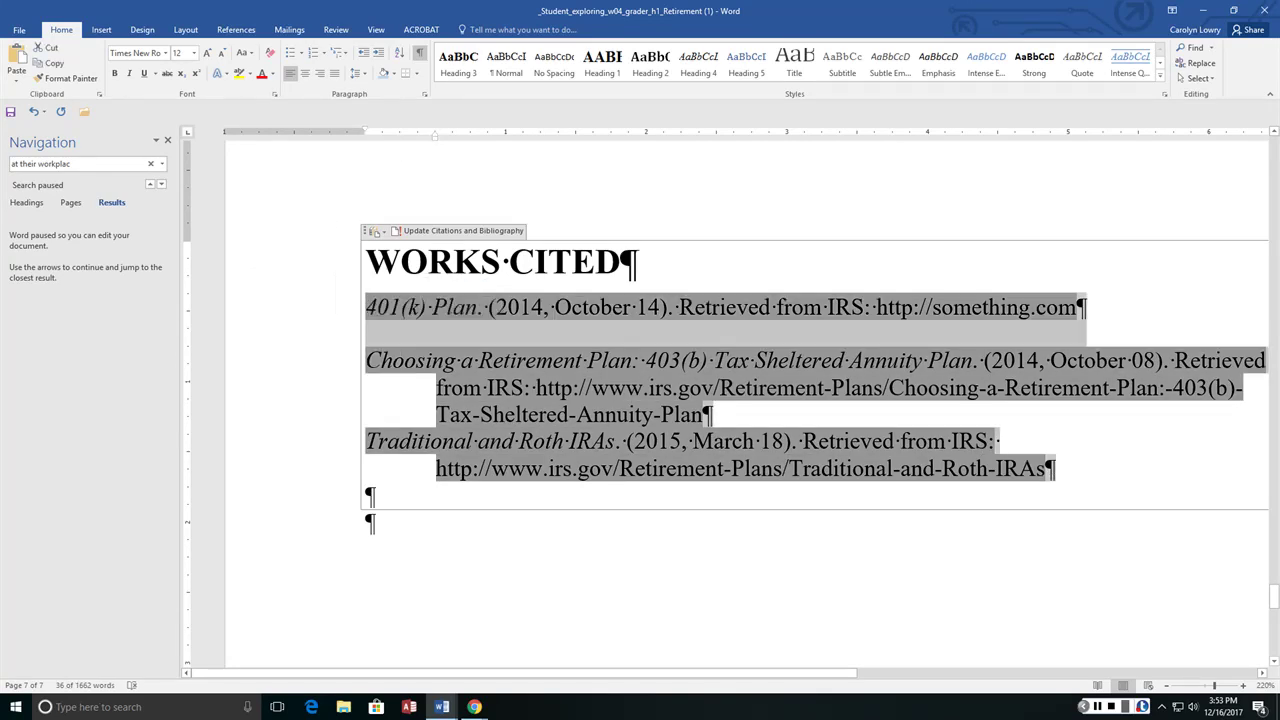
{"action": "left_click", "coordinate": [424, 94]}
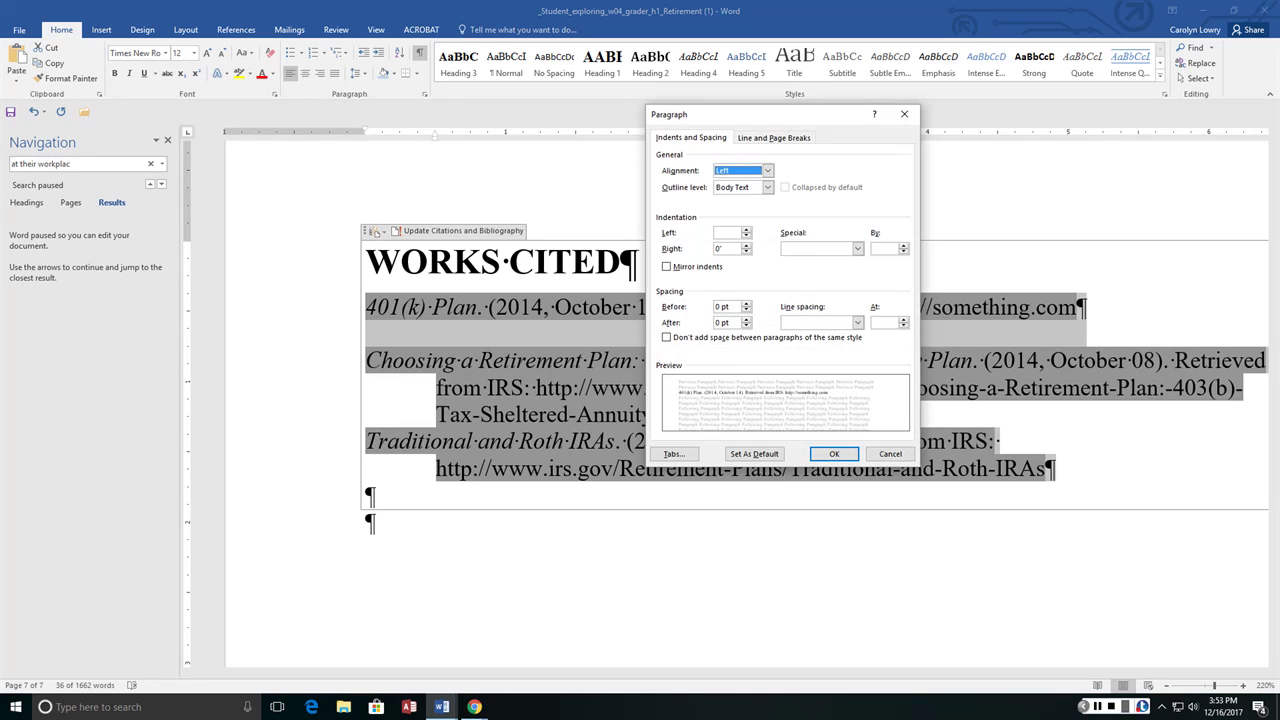
{"action": "left_click", "coordinate": [857, 322]}
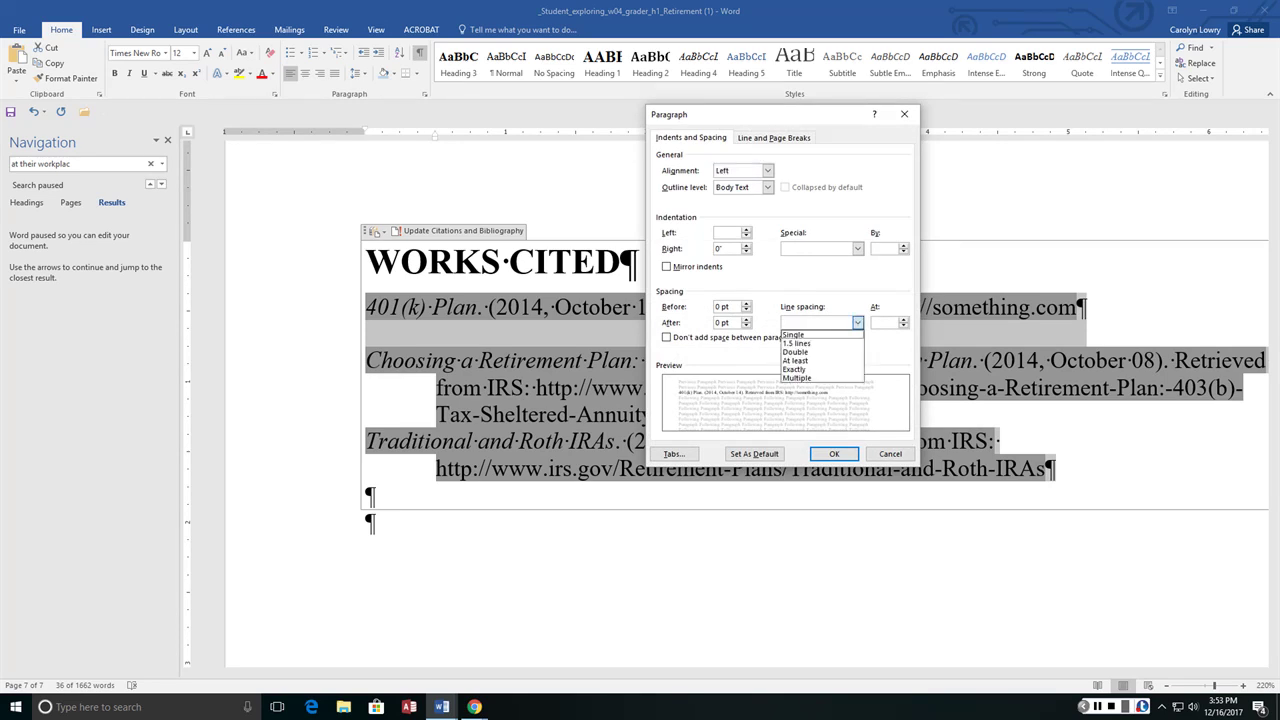
{"action": "key", "text": "Down"}
{"action": "key", "text": "Down"}
{"action": "key", "text": "Return"}
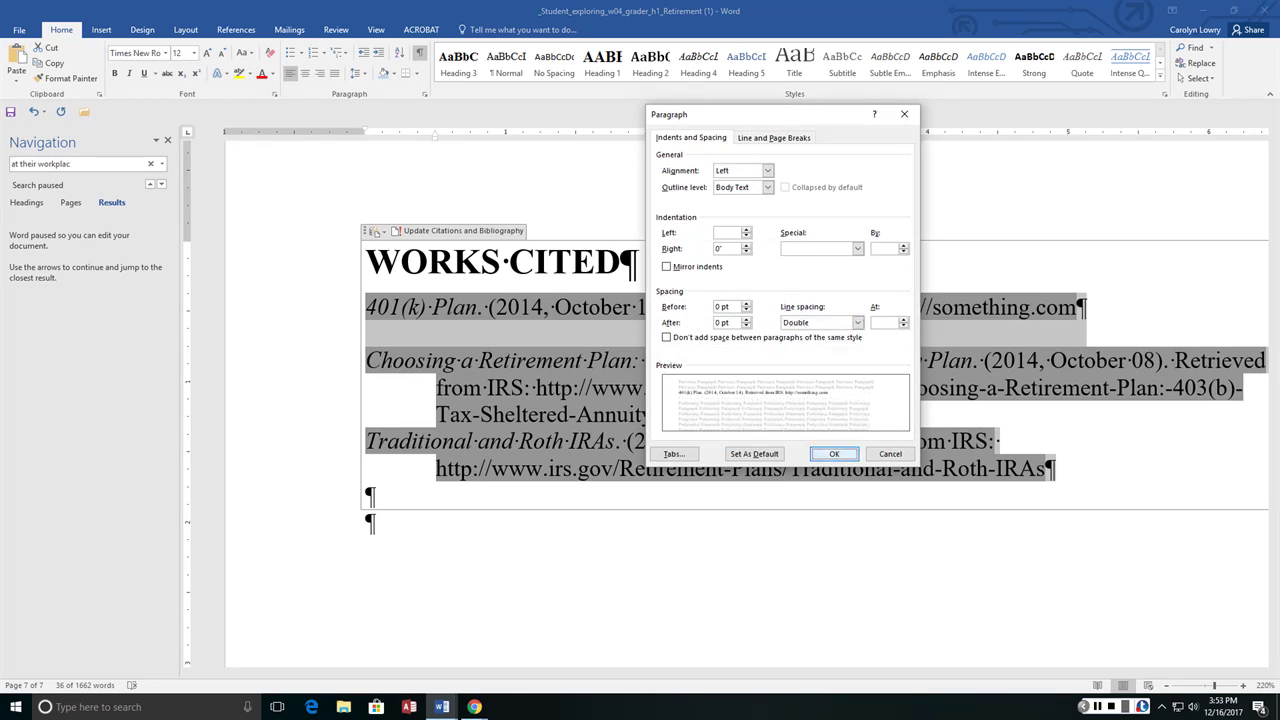
{"action": "key", "text": "Return"}
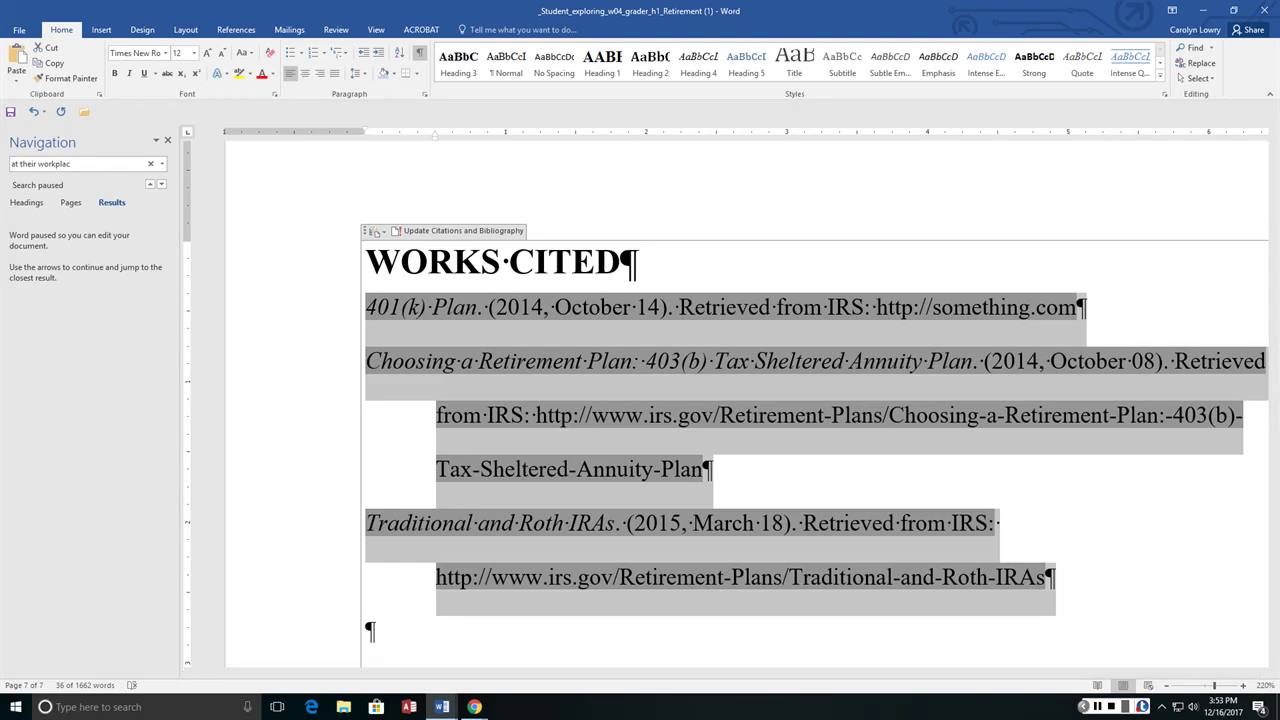
Set the font color of all the Works Cited source entries to Black, Text 1
{"action": "key", "text": "alt+Tab"}
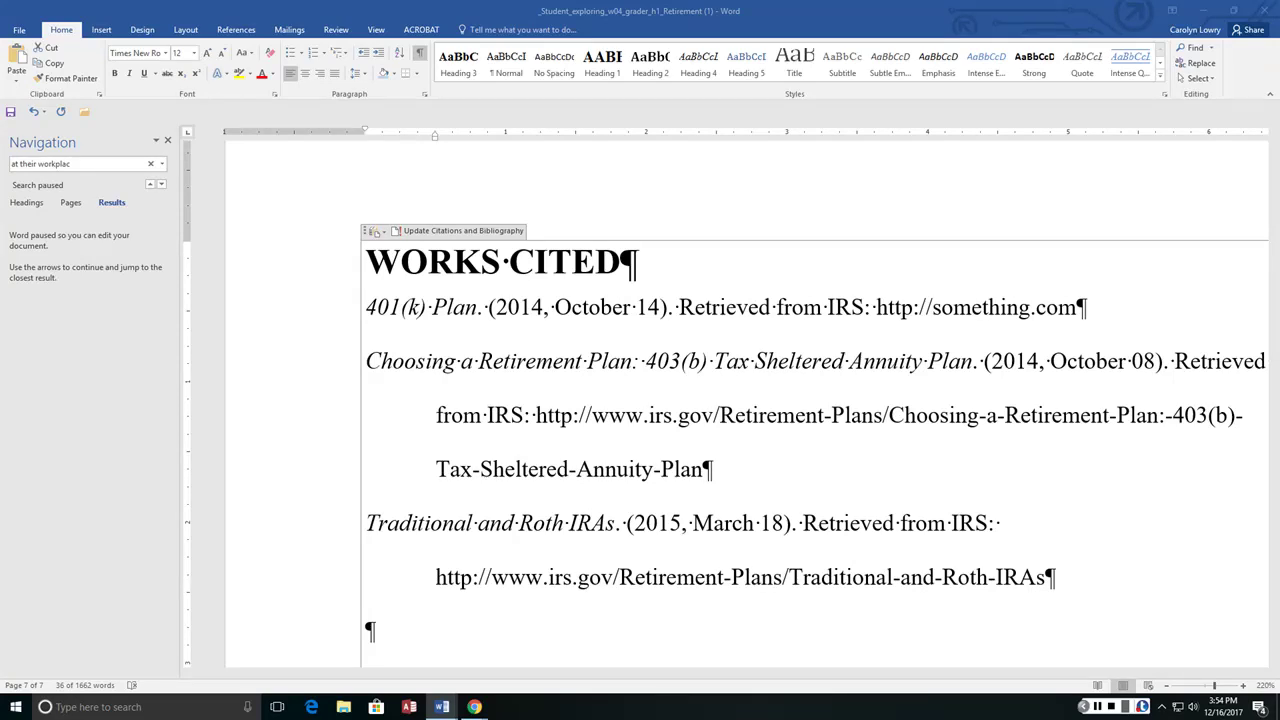
{"action": "key", "text": "alt+Tab"}
{"action": "left_click_drag", "start_coordinate": [1056, 585], "coordinate": [361, 318]}
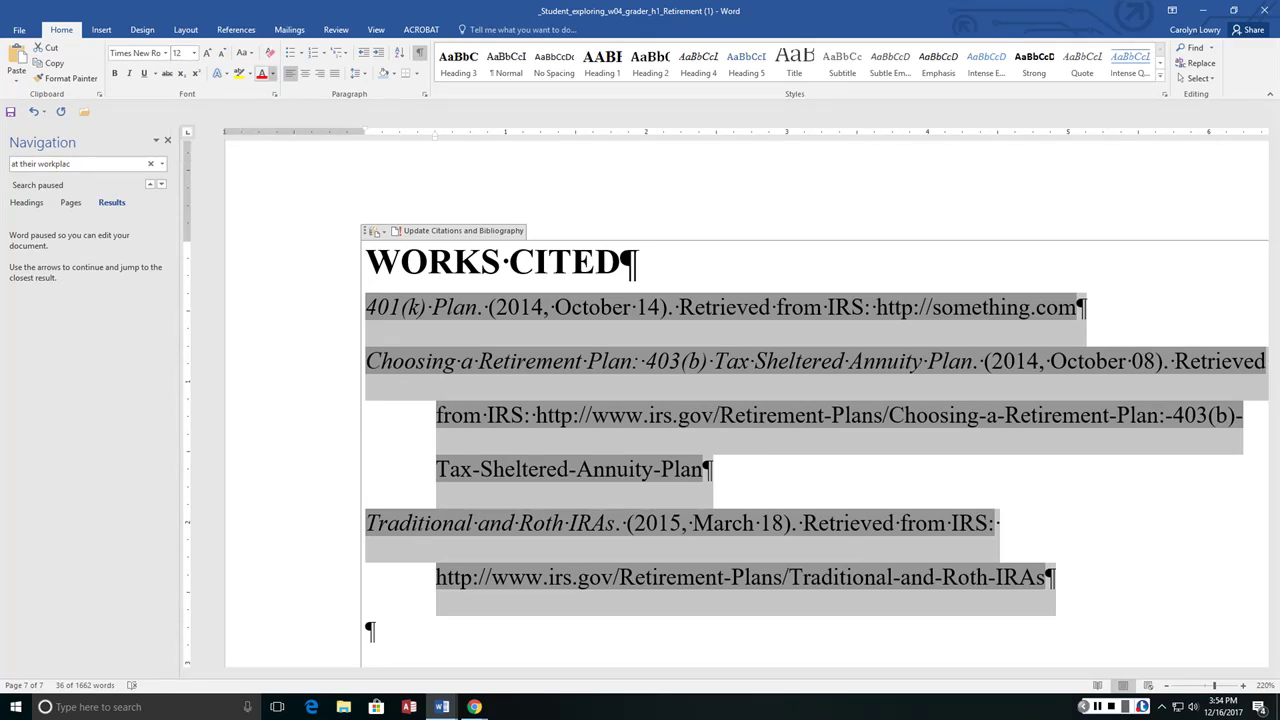
{"action": "left_click", "coordinate": [272, 74]}
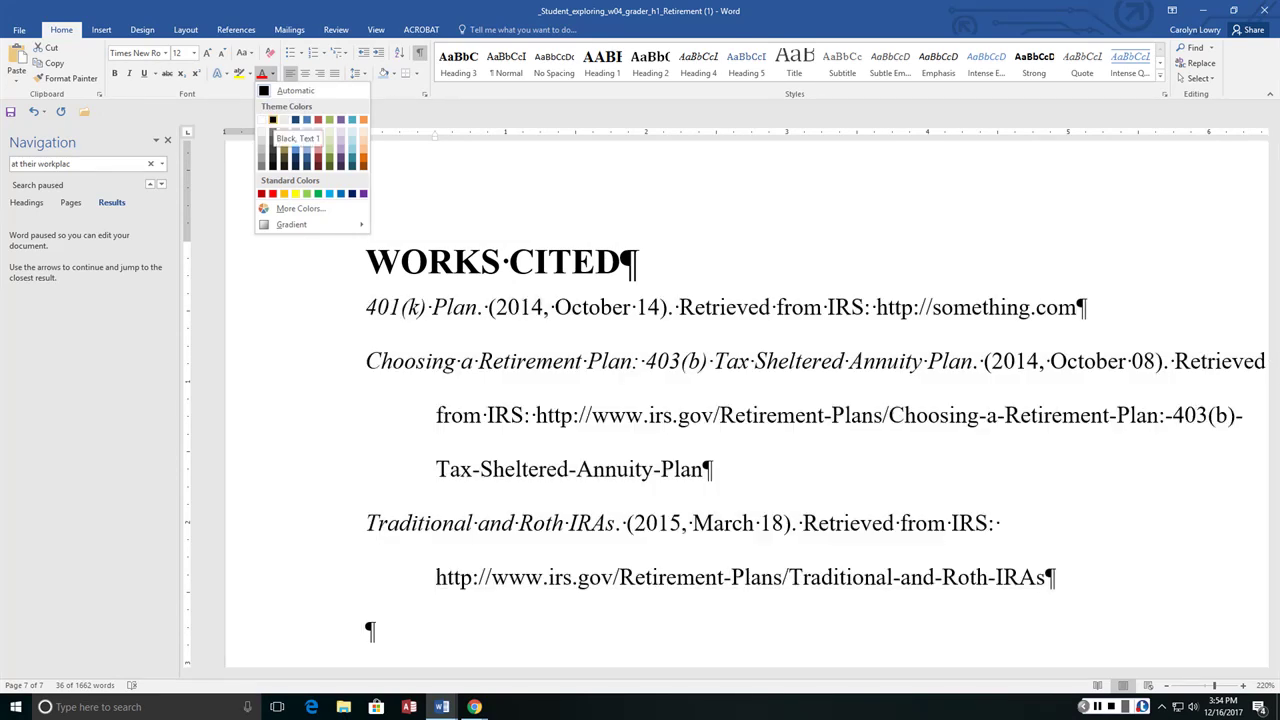
{"action": "left_click", "coordinate": [272, 120]}
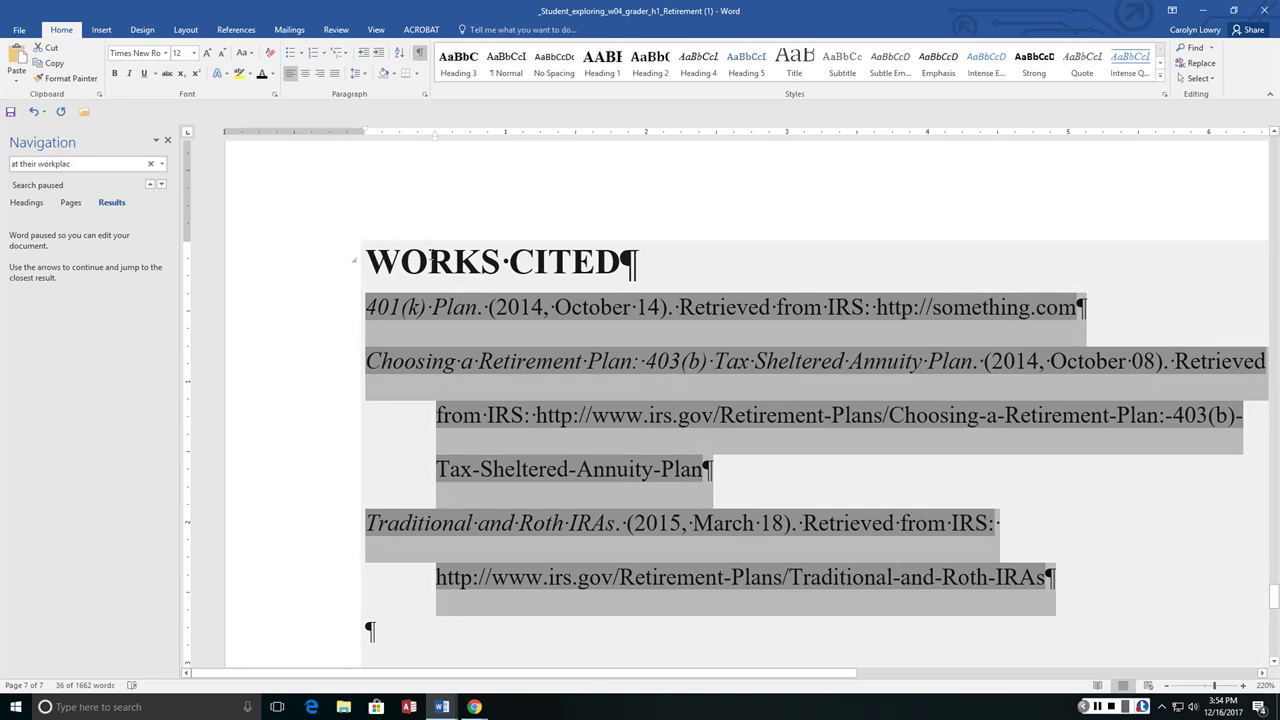
{"action": "left_click", "coordinate": [430, 261]}
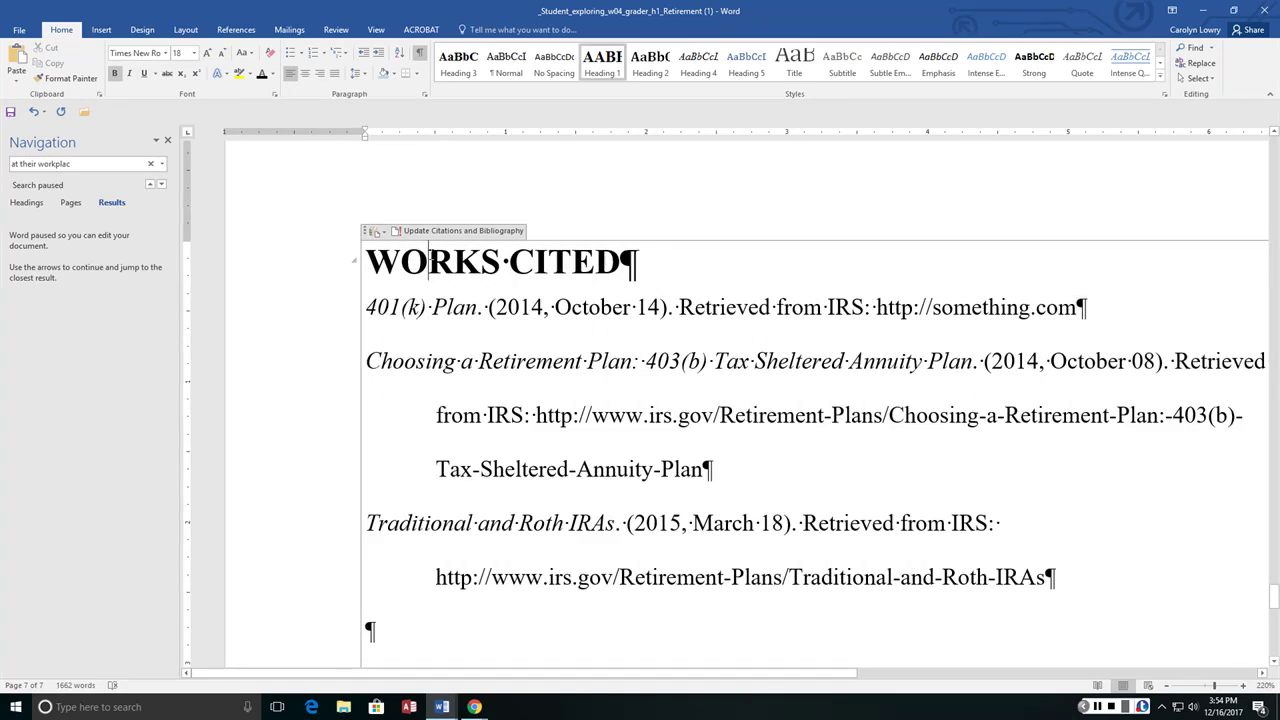
{"action": "left_click_drag", "start_coordinate": [626, 262], "coordinate": [366, 262]}
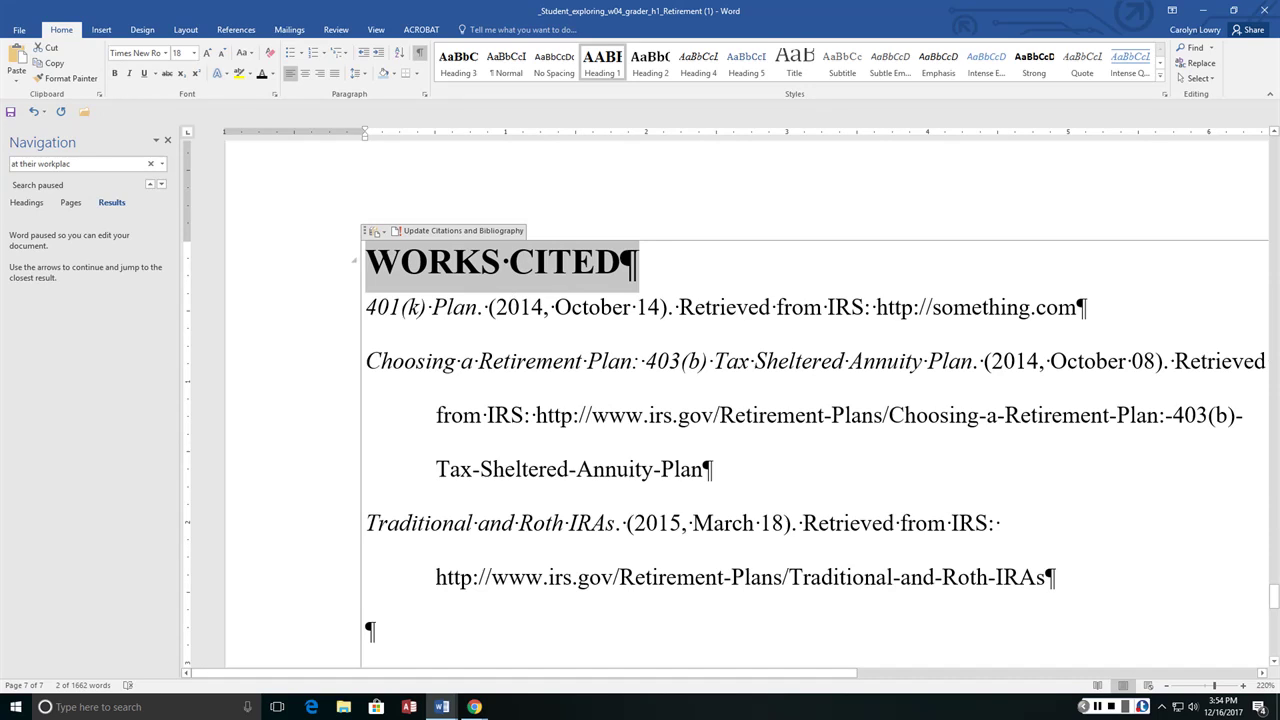
{"action": "left_click", "coordinate": [481, 263]}
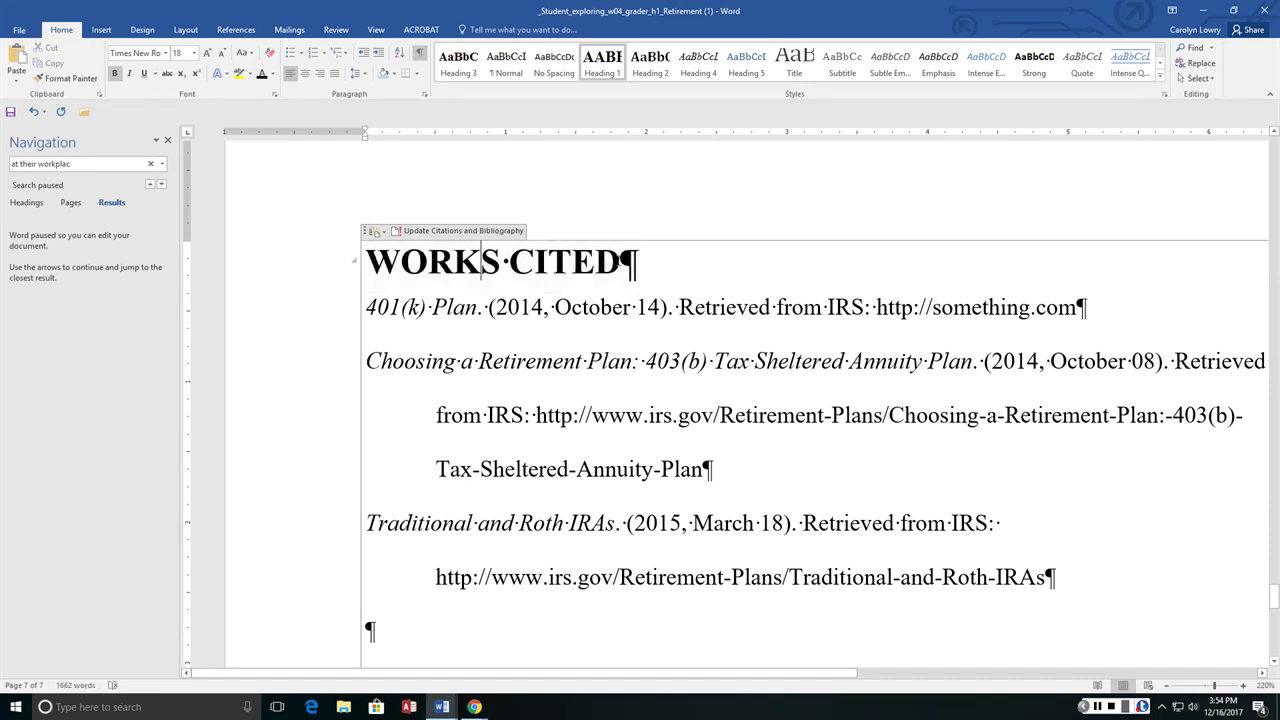
{"action": "triple_click", "coordinate": [617, 263]}
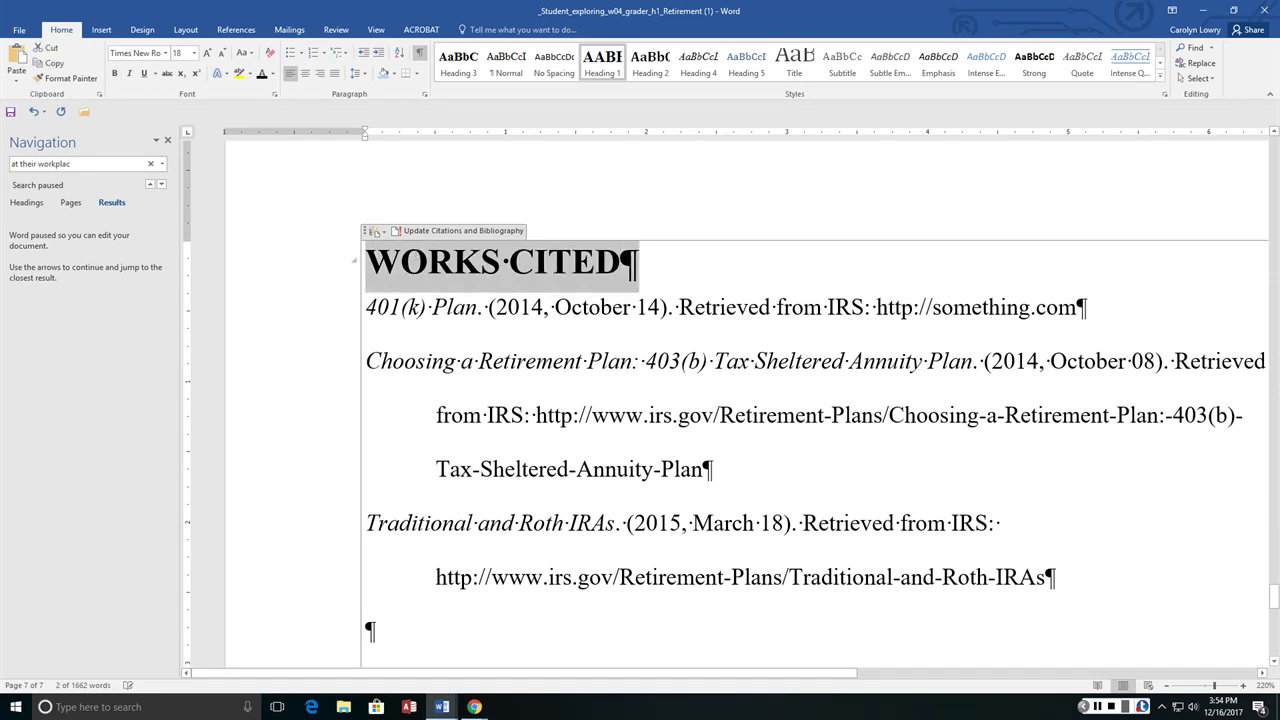
{"action": "left_click", "coordinate": [511, 314]}
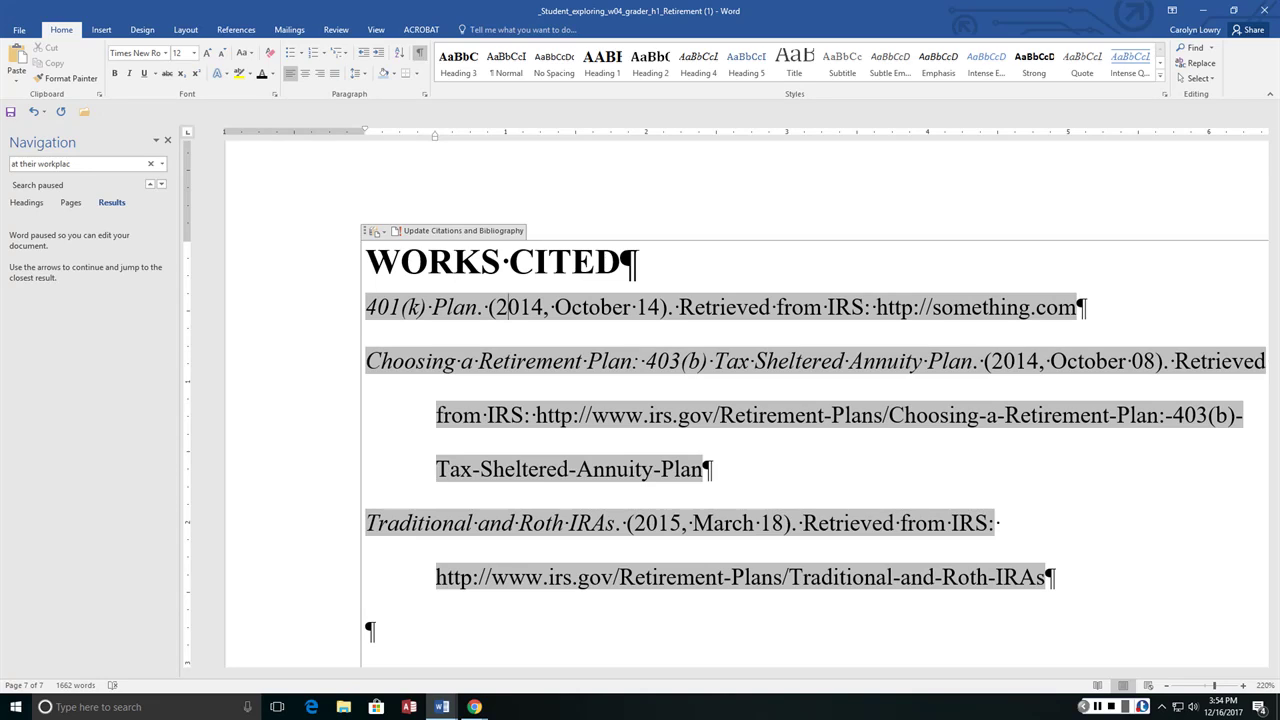
Insert a page break before the INTRODUCTION heading to create a blank page after the cover page
{"action": "key", "text": "ctrl+Home"}
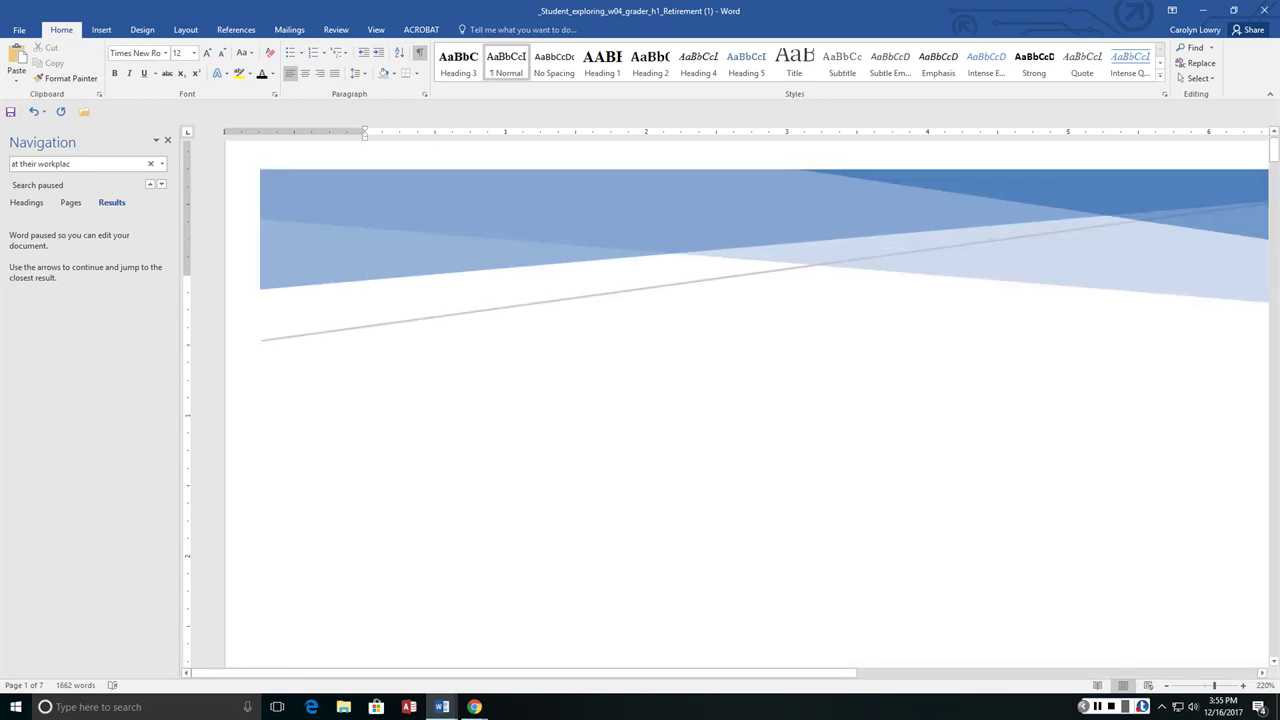
{"action": "left_click", "coordinate": [945, 335]}
{"action": "scroll", "coordinate": [826, 343], "scroll_direction": "down", "scroll_amount": 5}
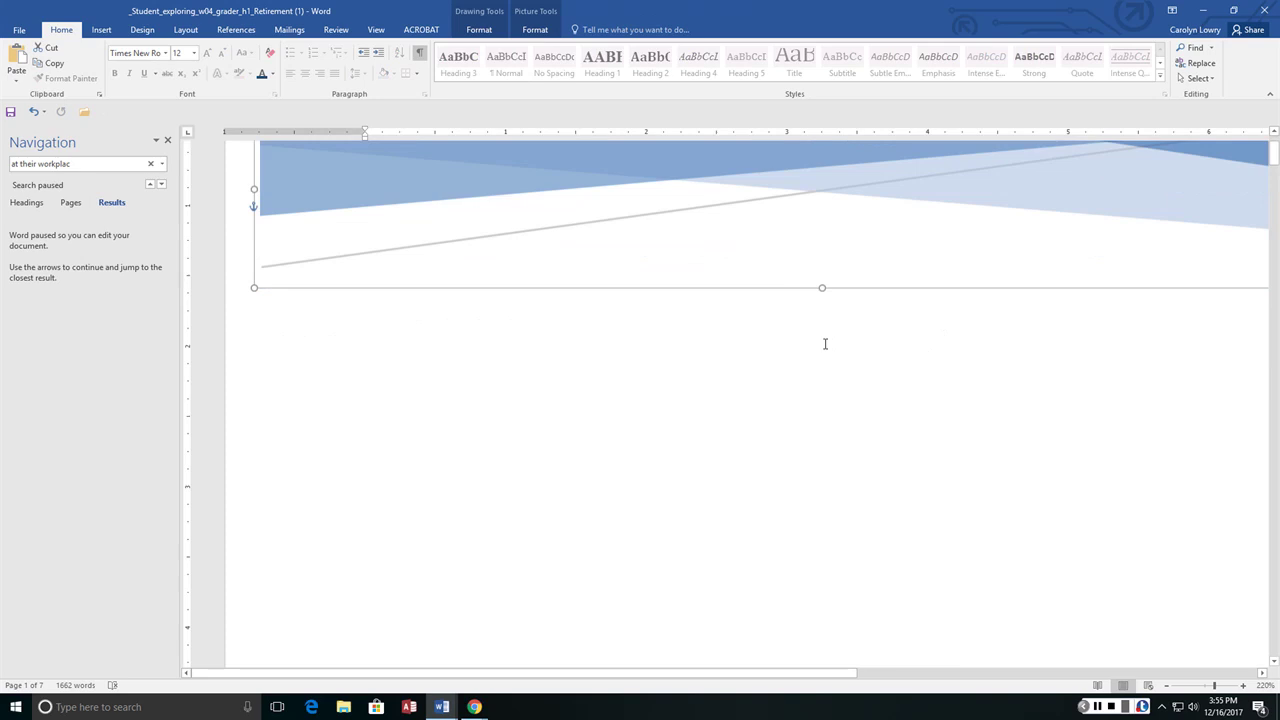
{"action": "scroll", "coordinate": [809, 331], "scroll_direction": "down", "scroll_amount": 10}
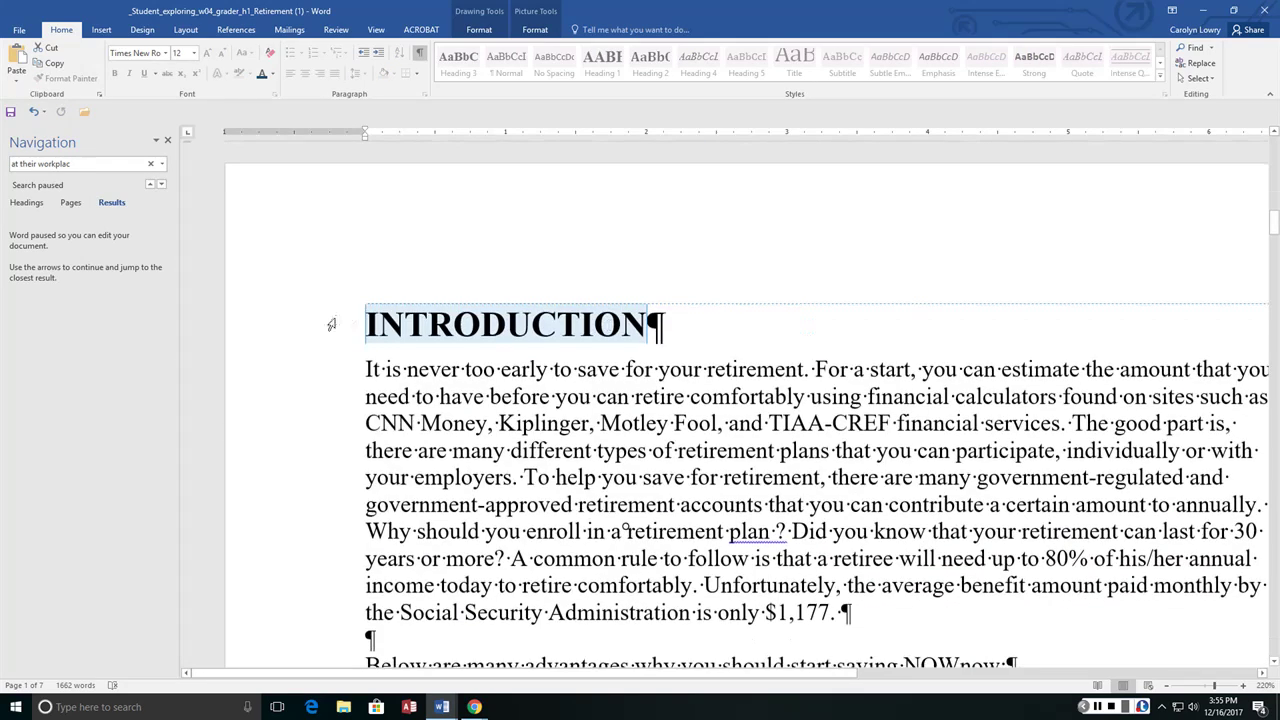
{"action": "left_click", "coordinate": [355, 324]}
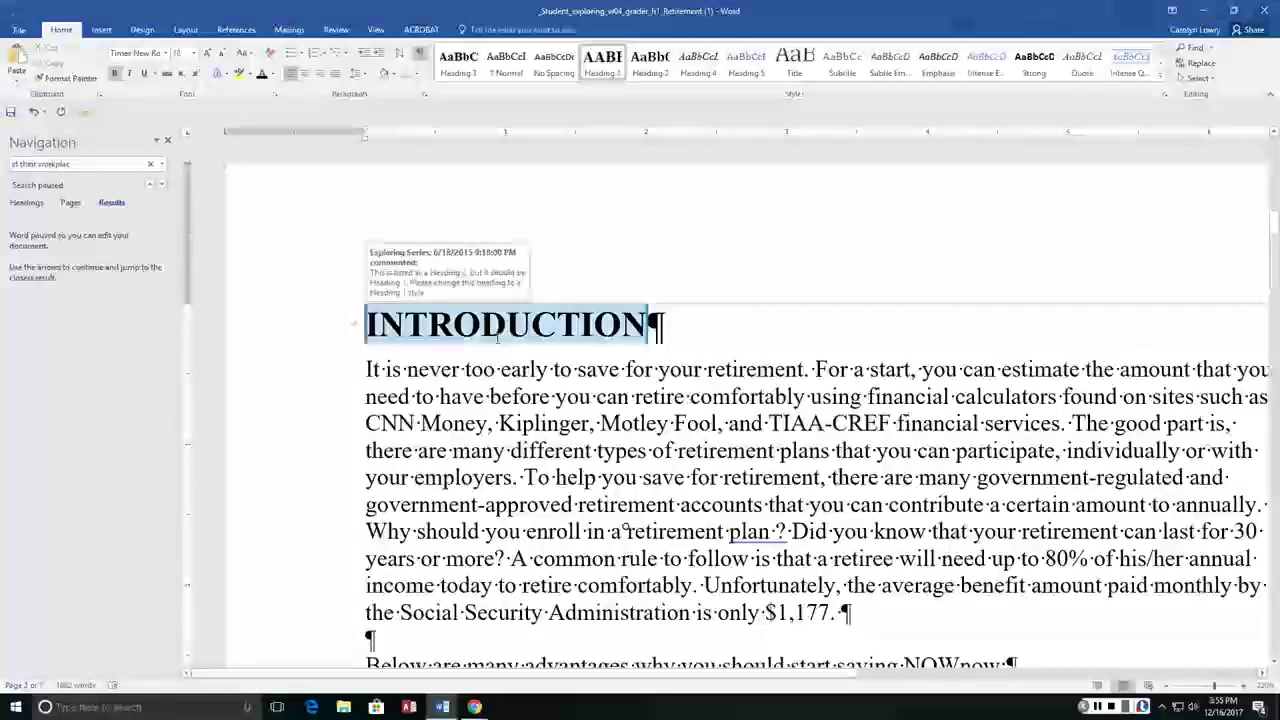
Insert an Automatic Table 1 table of contents before the page break on the new blank page
{"action": "scroll", "coordinate": [497, 338], "scroll_direction": "up", "scroll_amount": 5}
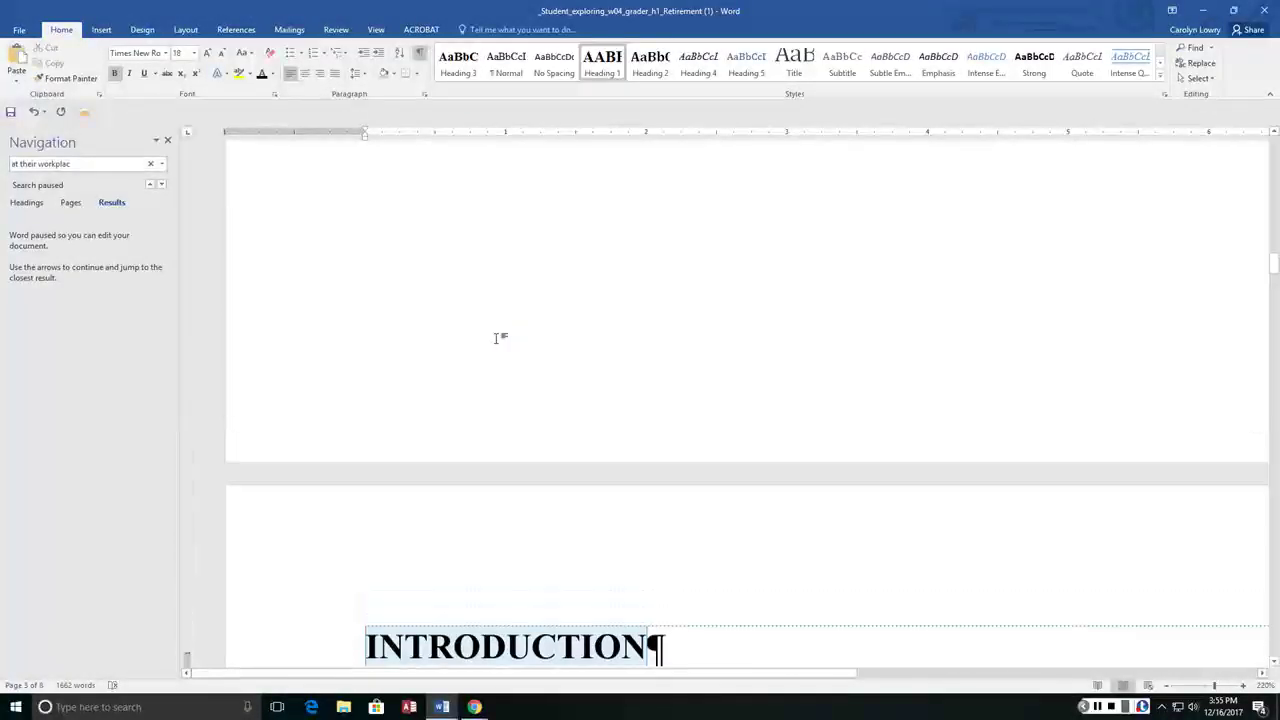
{"action": "scroll", "coordinate": [495, 338], "scroll_direction": "up", "scroll_amount": 5}
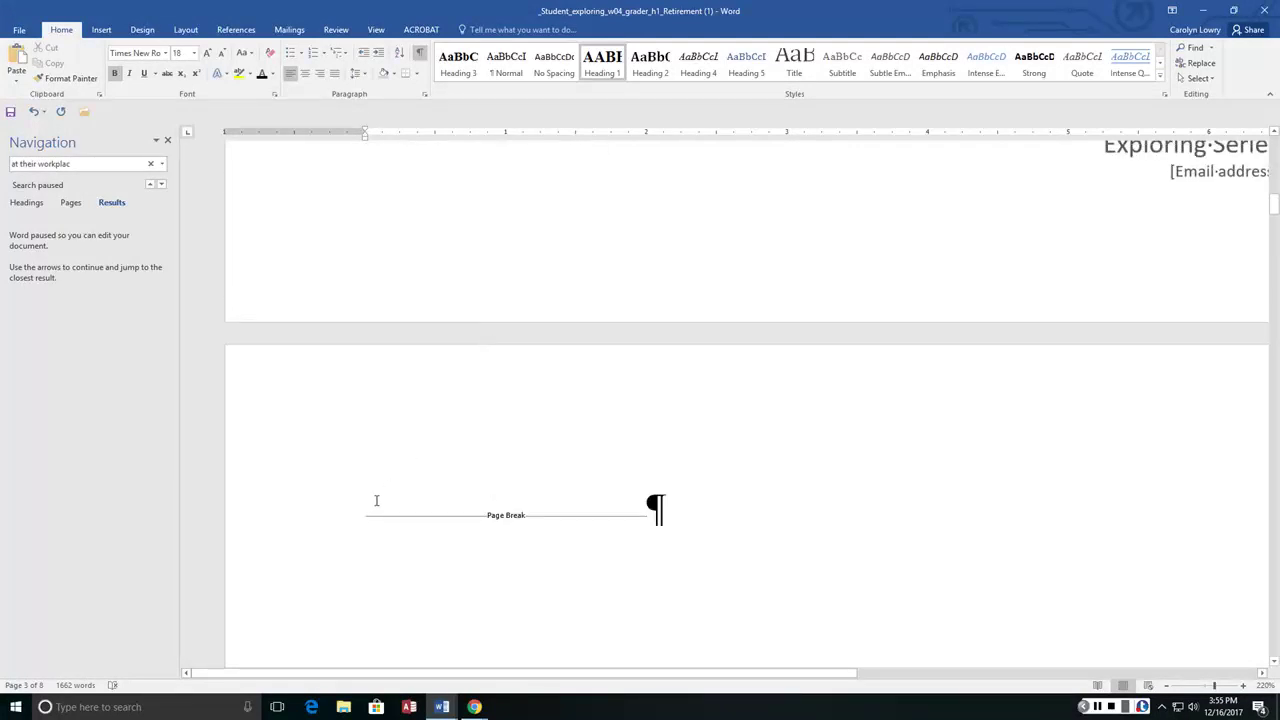
{"action": "left_click", "coordinate": [367, 514]}
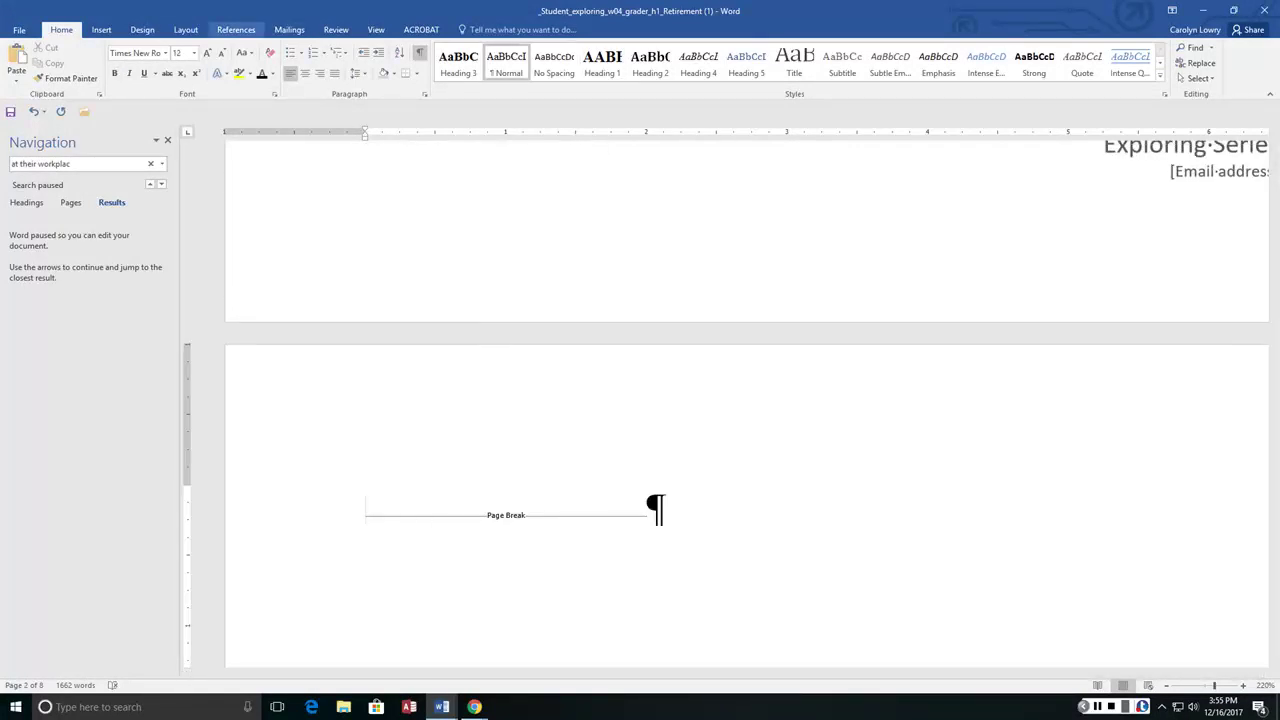
{"action": "left_click", "coordinate": [236, 29]}
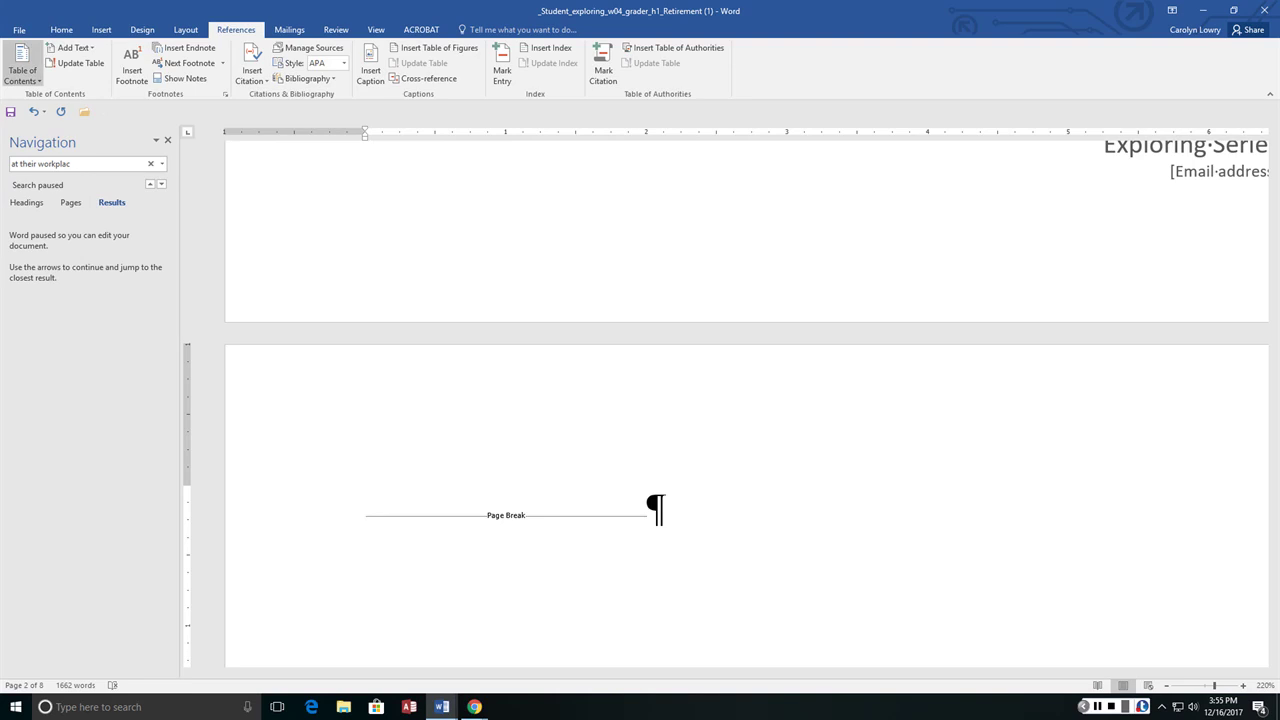
{"action": "left_click", "coordinate": [22, 68]}
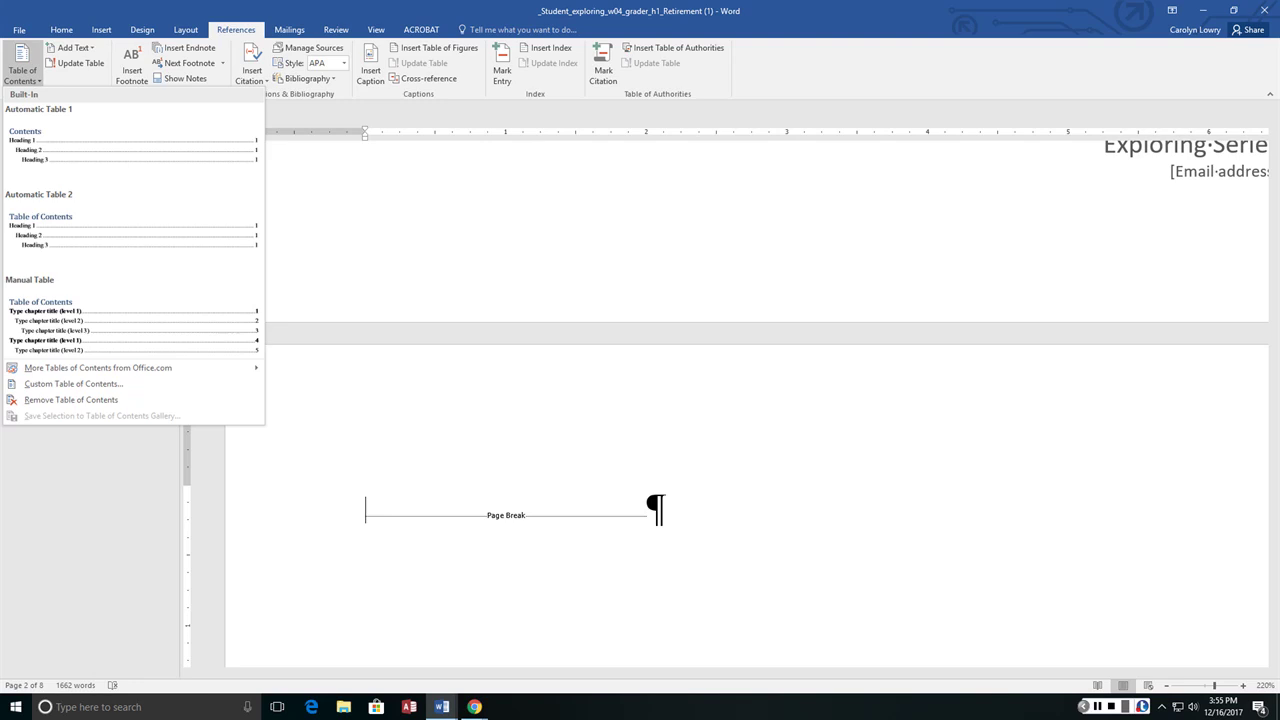
{"action": "left_click", "coordinate": [133, 145]}
{"action": "scroll", "coordinate": [423, 234], "scroll_direction": "down", "scroll_amount": 2}
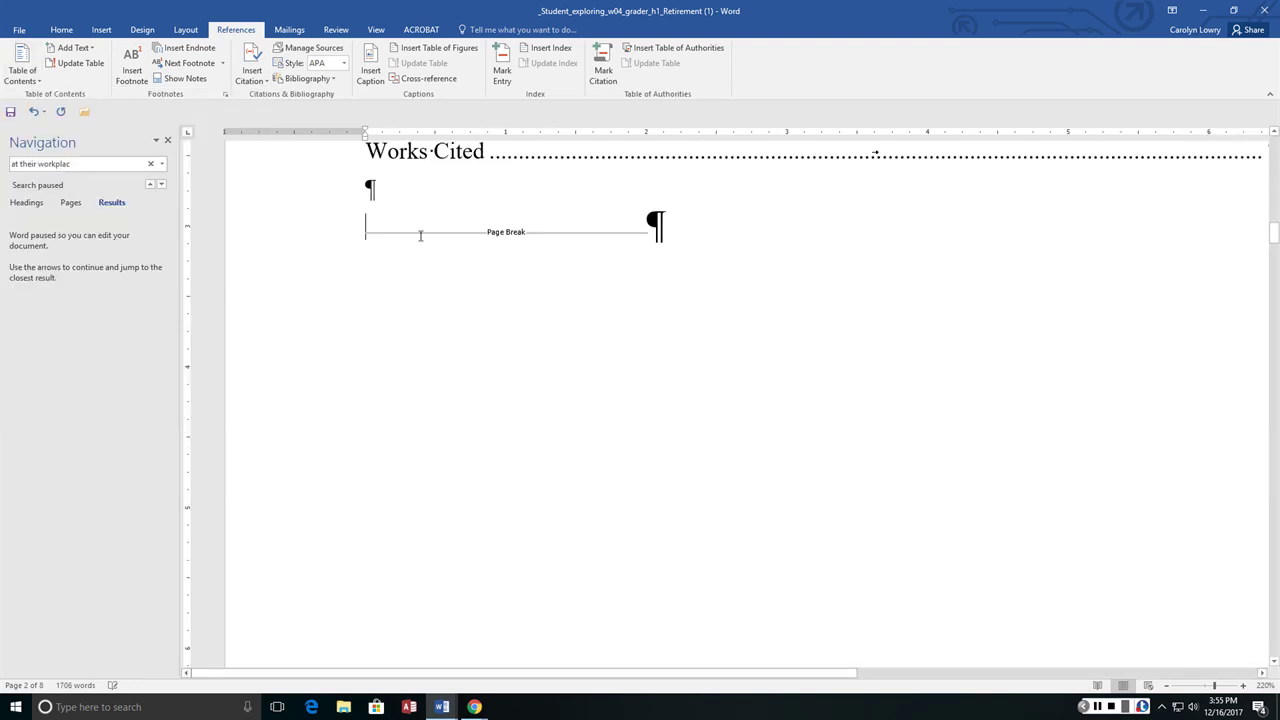
{"action": "scroll", "coordinate": [748, 290], "scroll_direction": "up", "scroll_amount": 2}
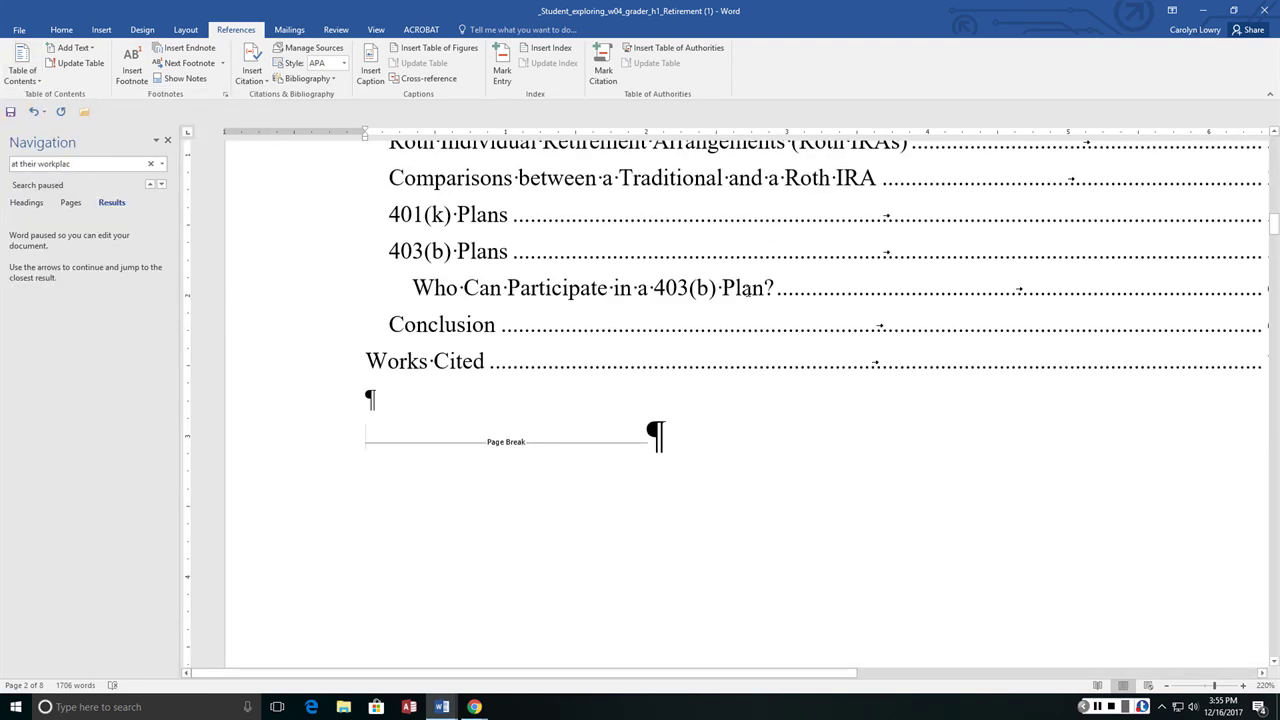
{"action": "scroll", "coordinate": [748, 296], "scroll_direction": "down", "scroll_amount": 4}
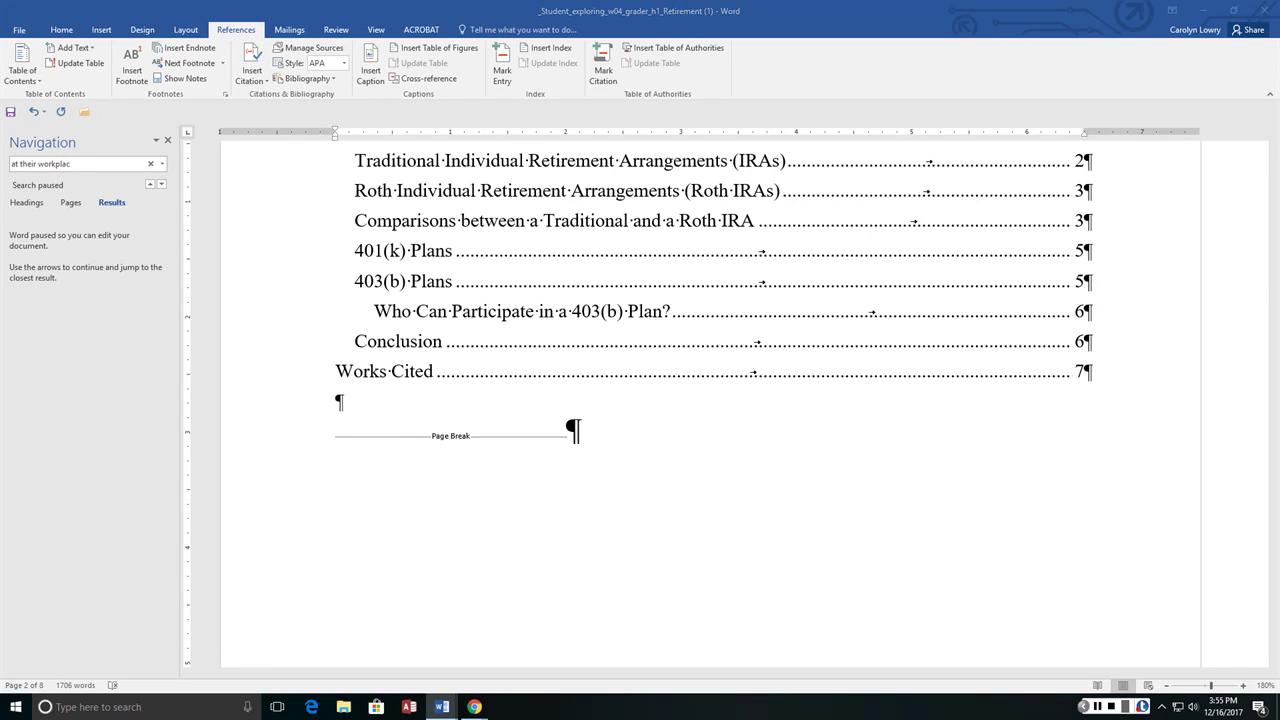
{"action": "left_click", "coordinate": [89, 163]}
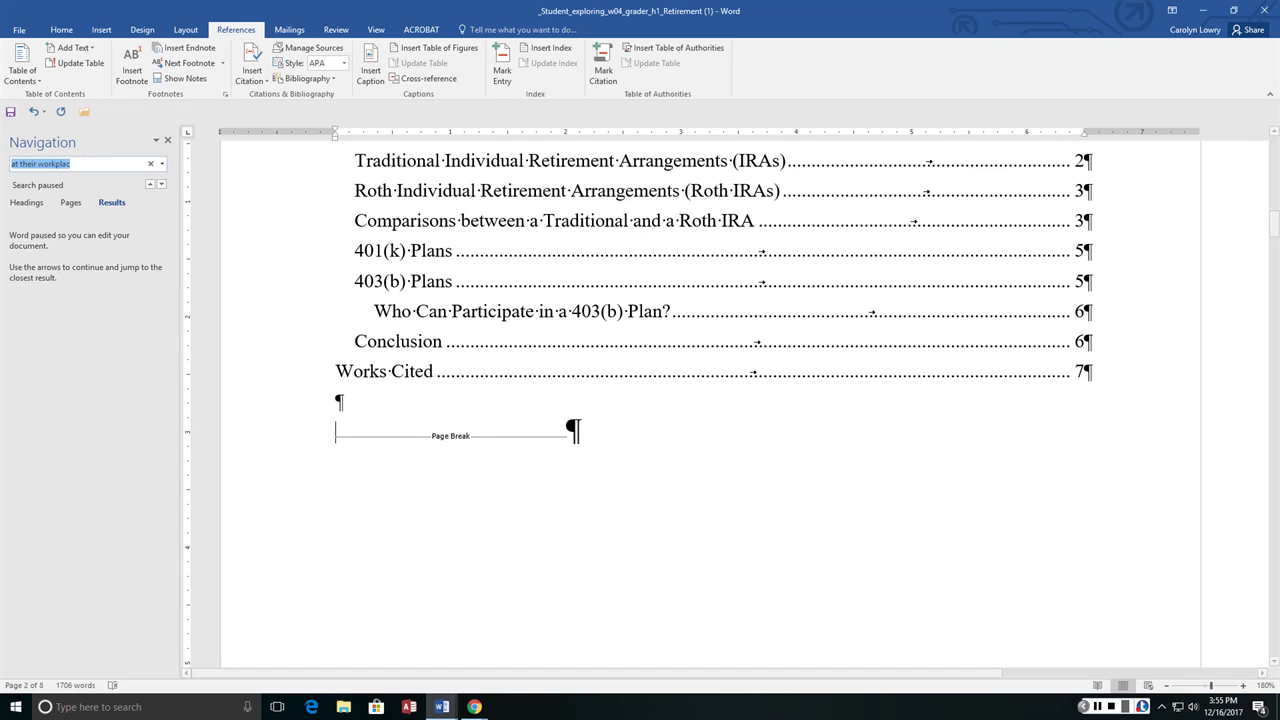
{"action": "left_click", "coordinate": [76, 163]}
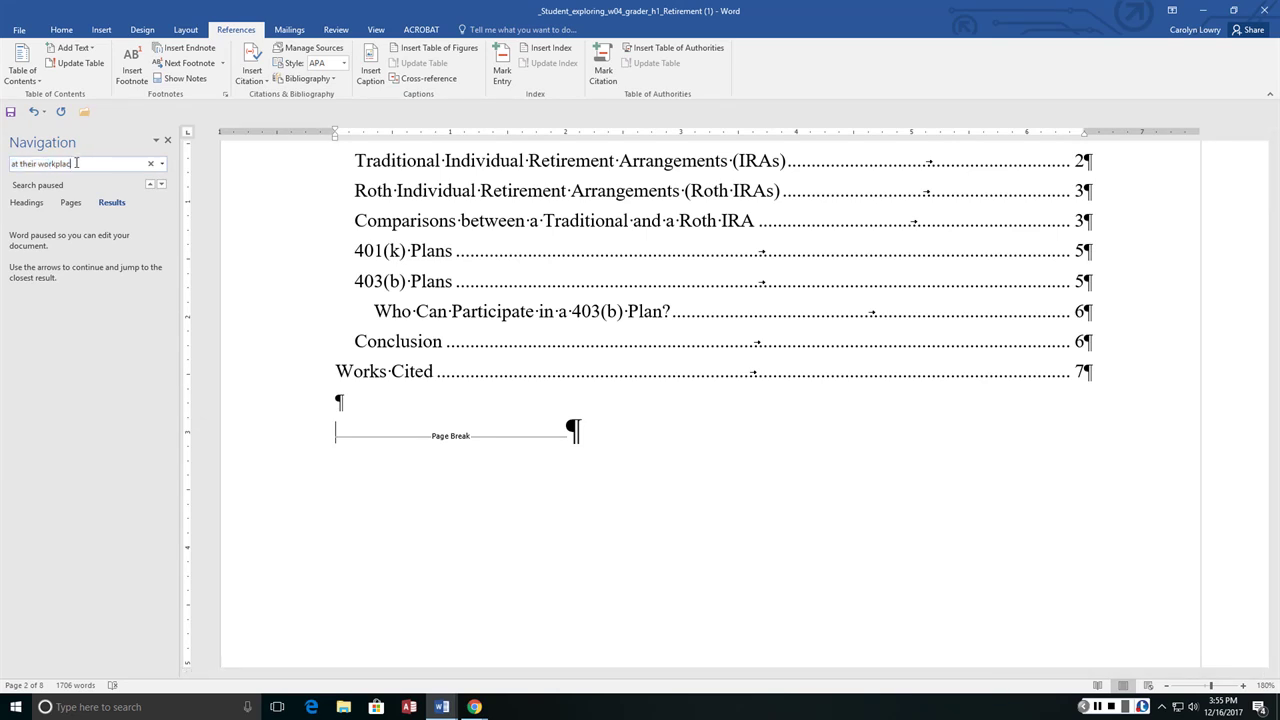
{"action": "left_click", "coordinate": [337, 432]}
{"action": "type", "text": "contri"}
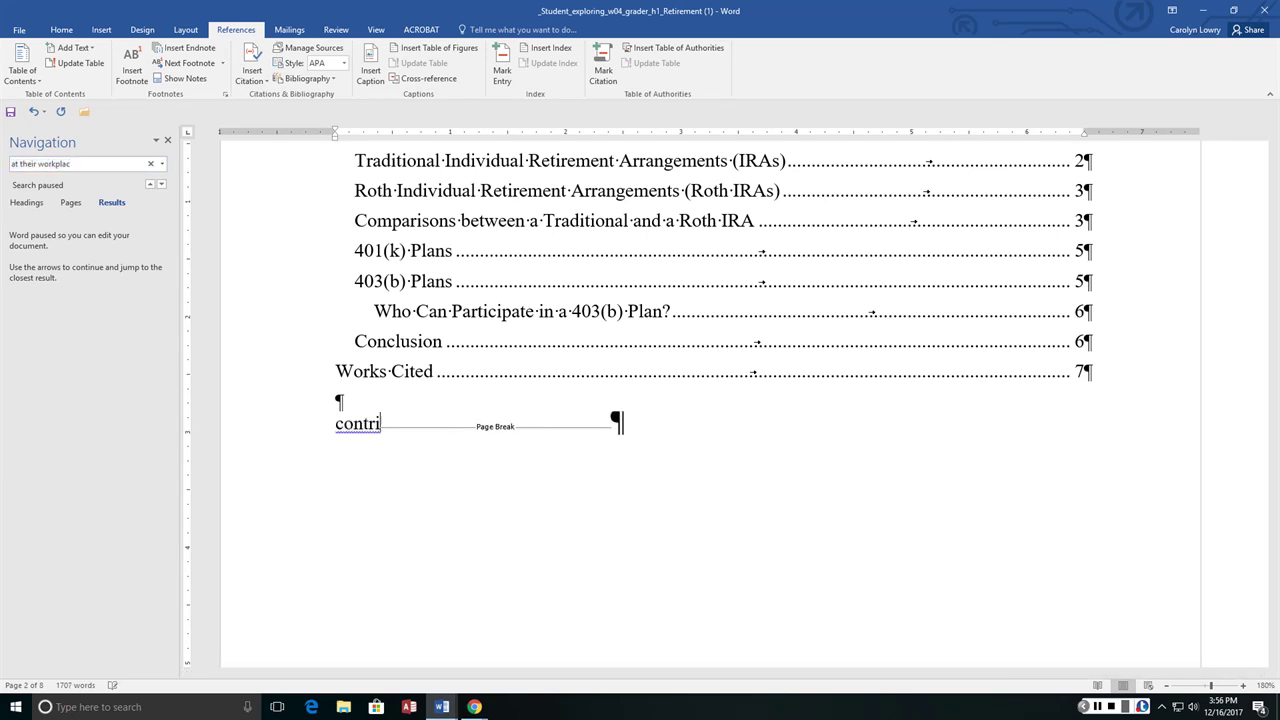
{"action": "key", "text": "BackSpace"}
{"action": "key", "text": "BackSpace"}
{"action": "key", "text": "BackSpace"}
{"action": "key", "text": "BackSpace"}
{"action": "key", "text": "BackSpace"}
{"action": "key", "text": "BackSpace"}
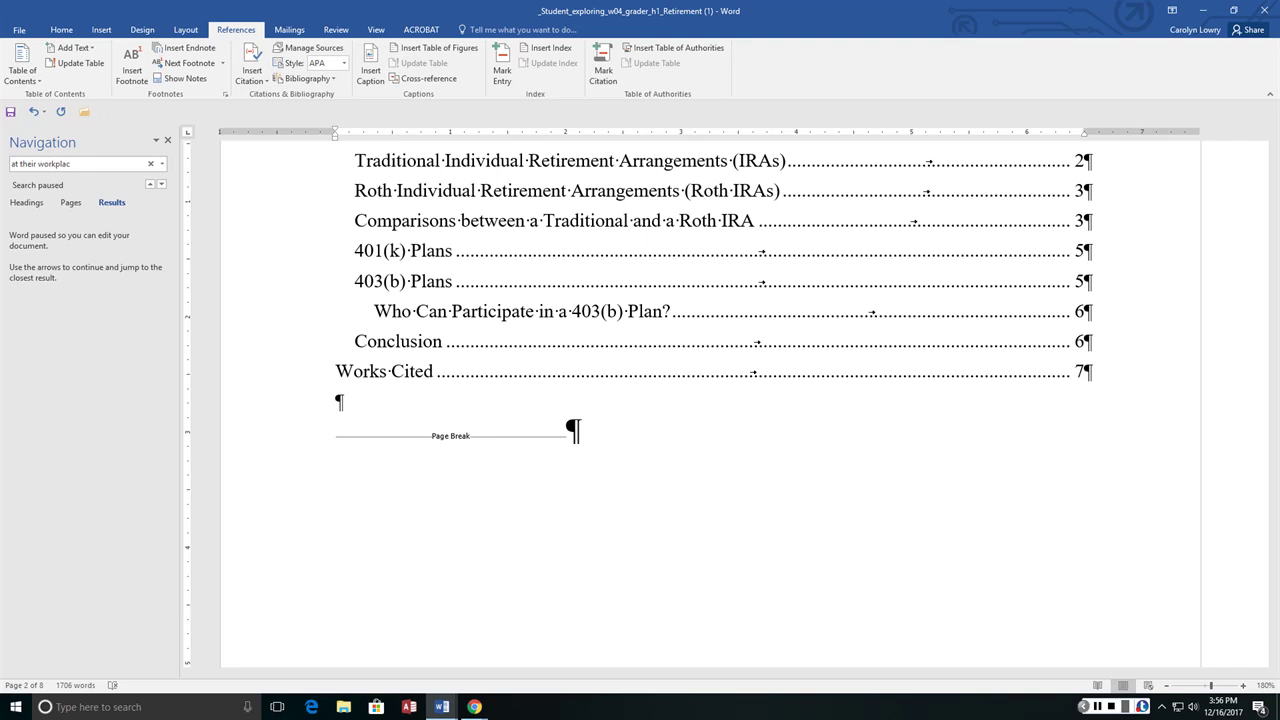
Find the word "contribution" in the document and mark all its occurrences as index entries
{"action": "key", "text": "ctrl+f"}
{"action": "type", "text": "contribution"}
{"action": "key", "text": "Return"}
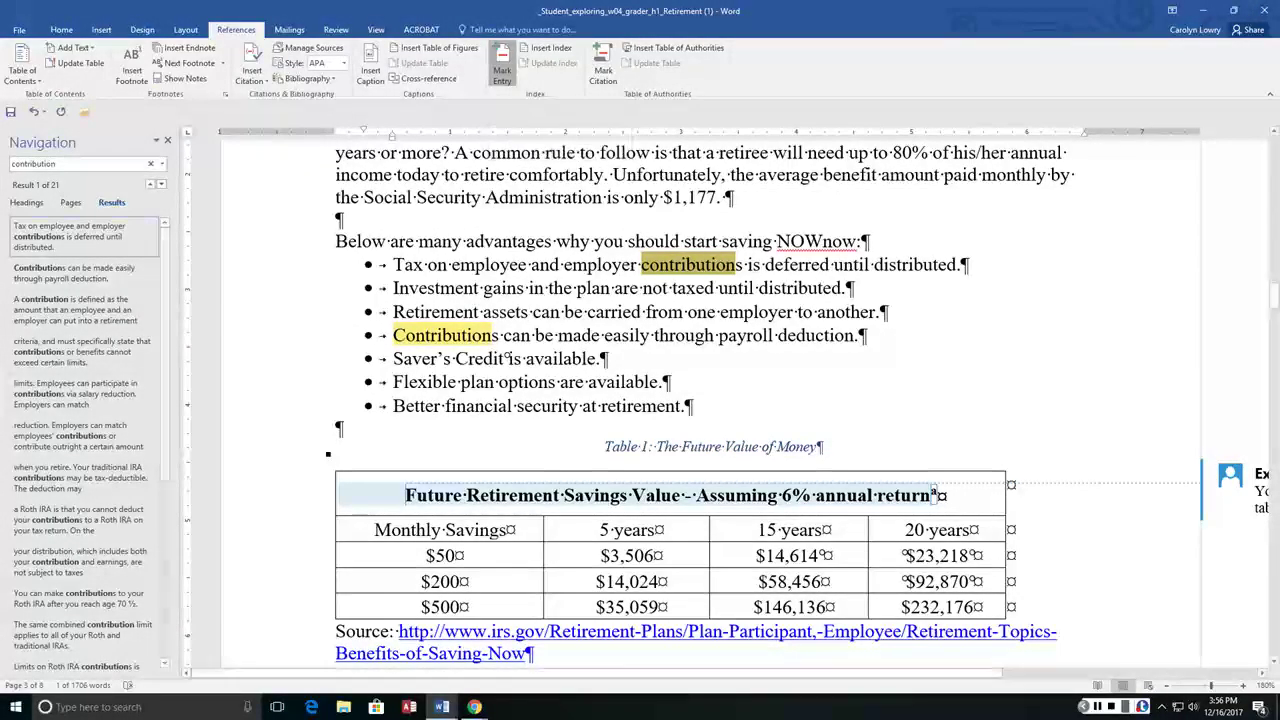
{"action": "left_click", "coordinate": [502, 68]}
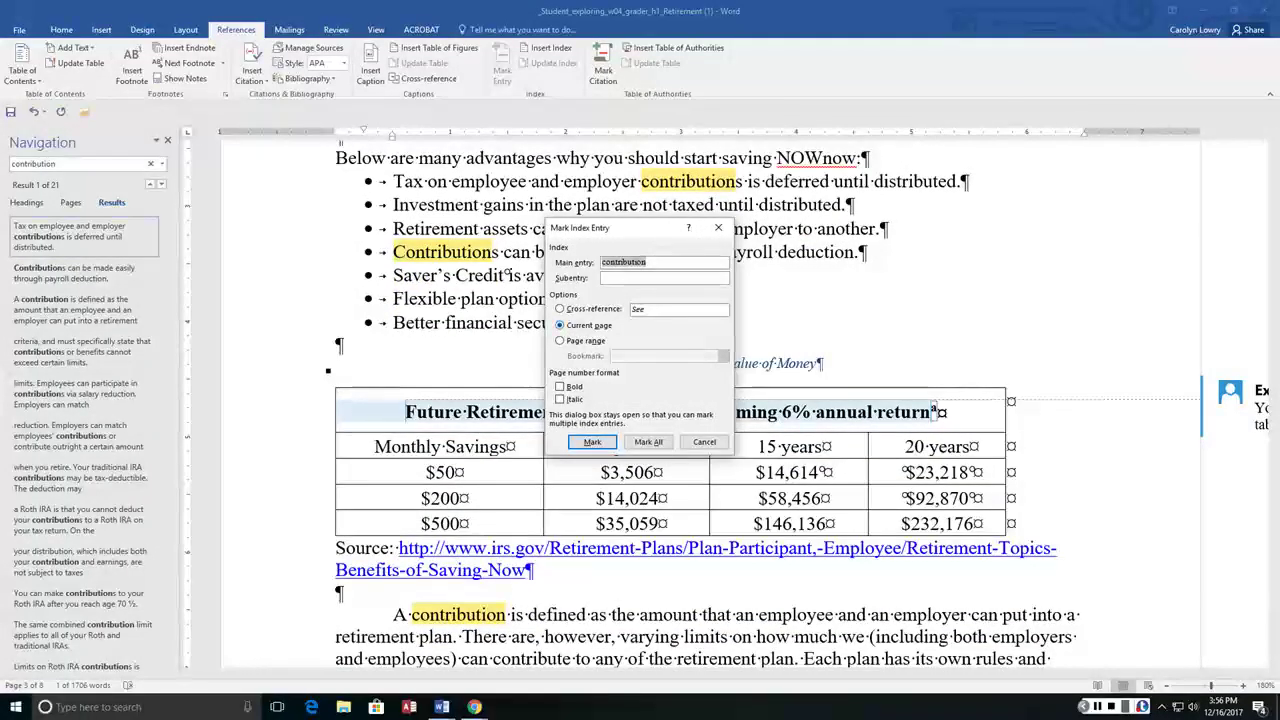
{"action": "key", "text": "Return"}
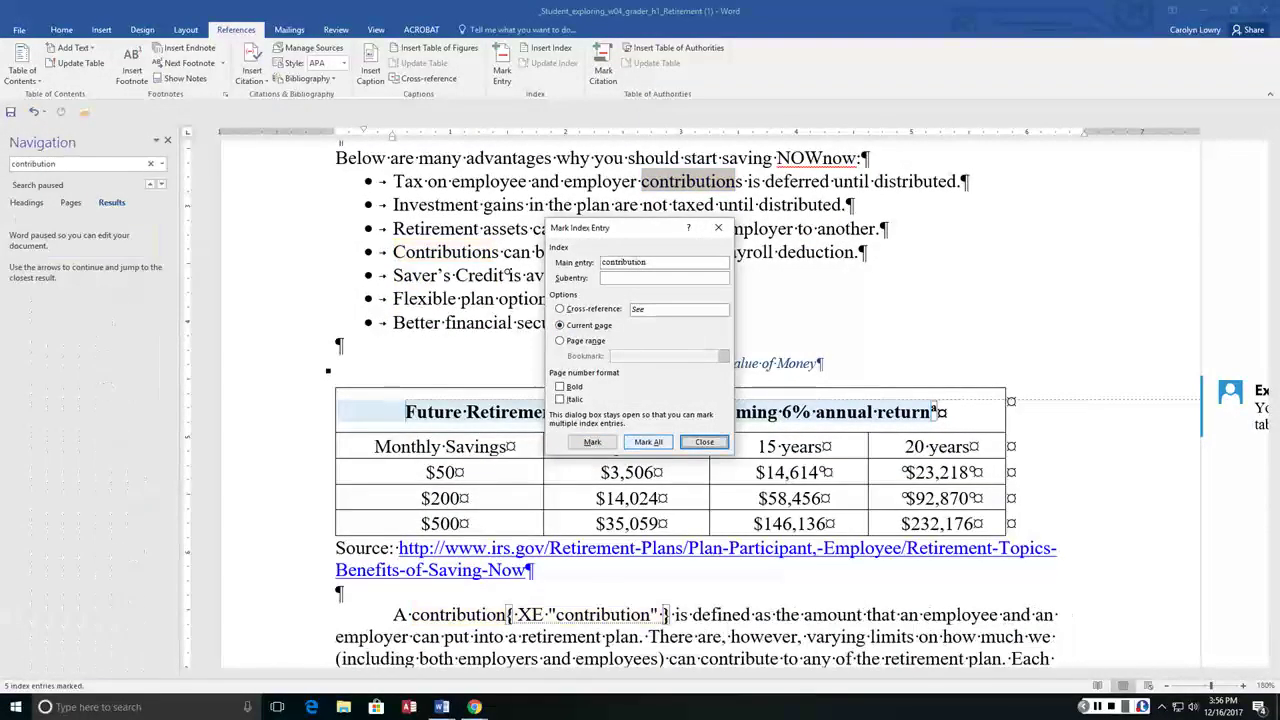
{"action": "key", "text": "Escape"}
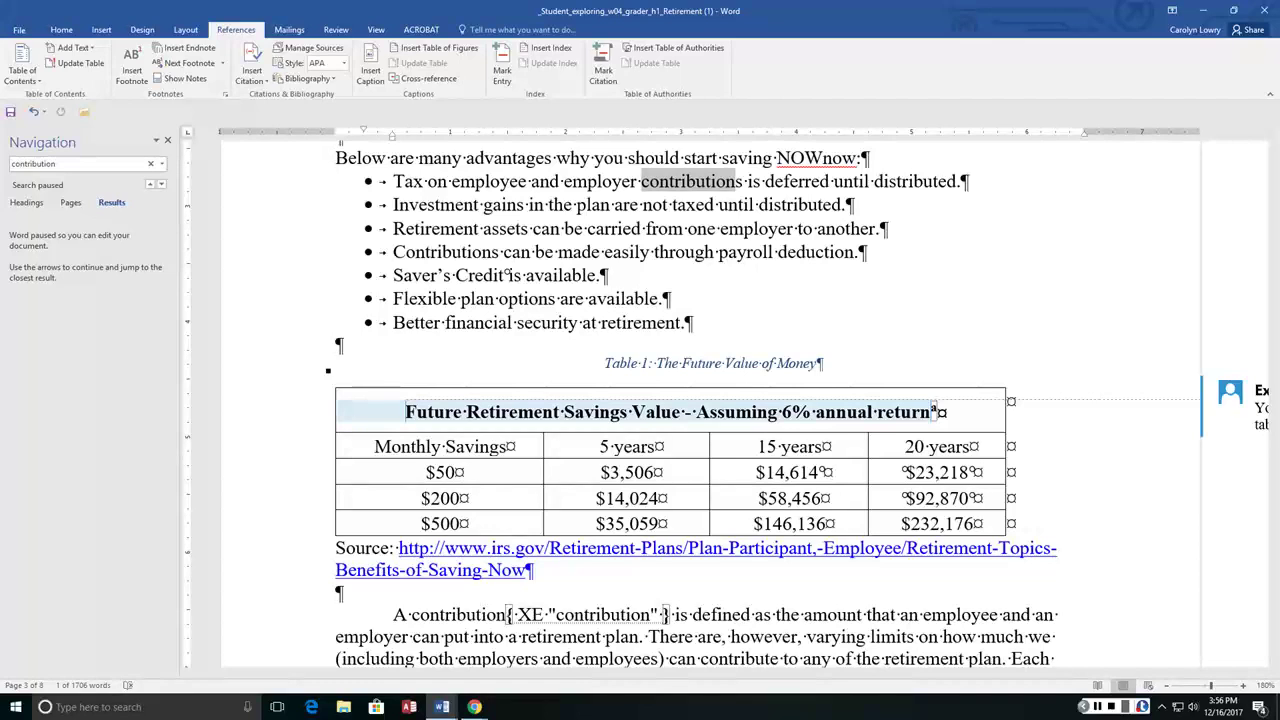
Find "Roth IRA" in the document and mark all its occurrences as index entries
{"action": "key", "text": "ctrl+f"}
{"action": "type", "text": "Roth IRA"}
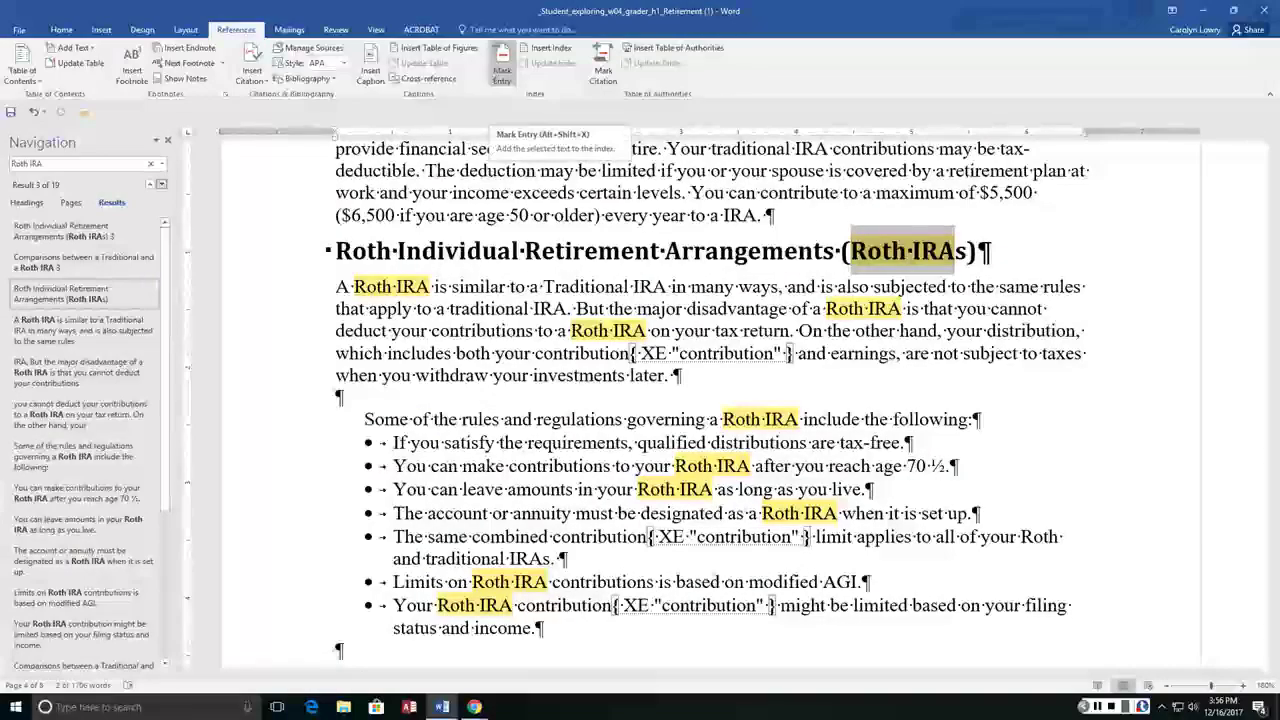
{"action": "left_click", "coordinate": [502, 68]}
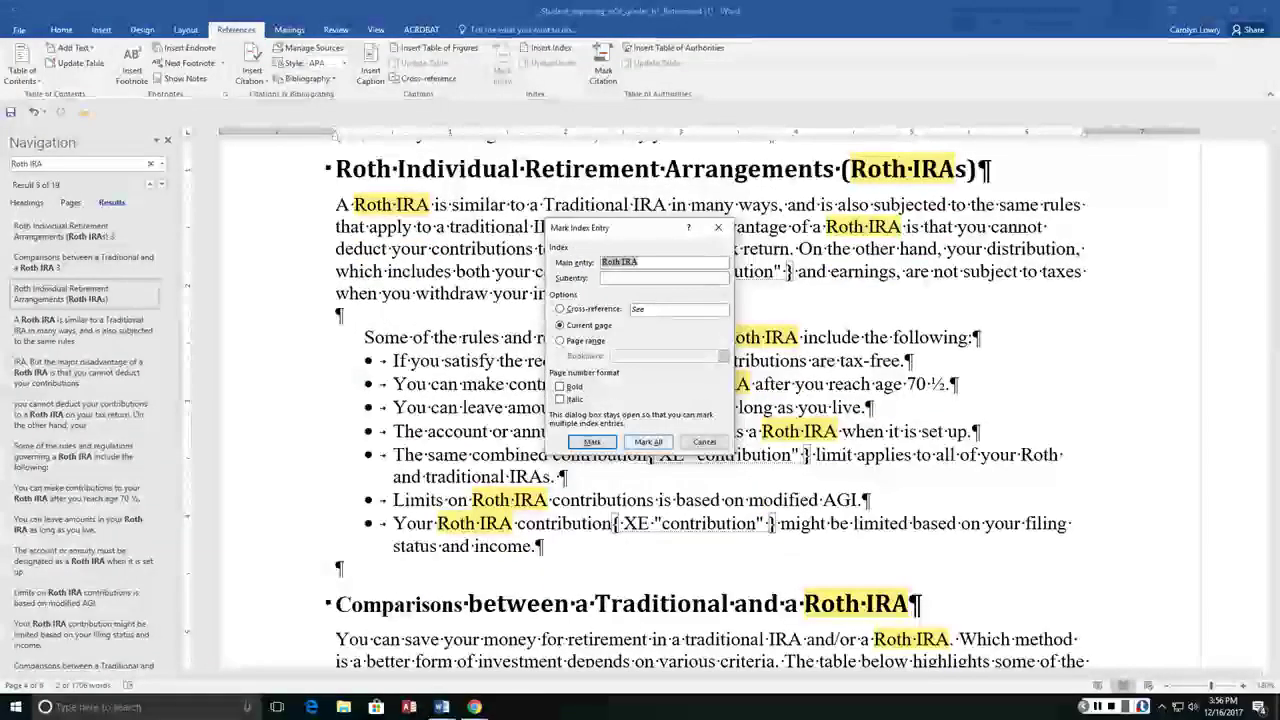
{"action": "left_click", "coordinate": [648, 441]}
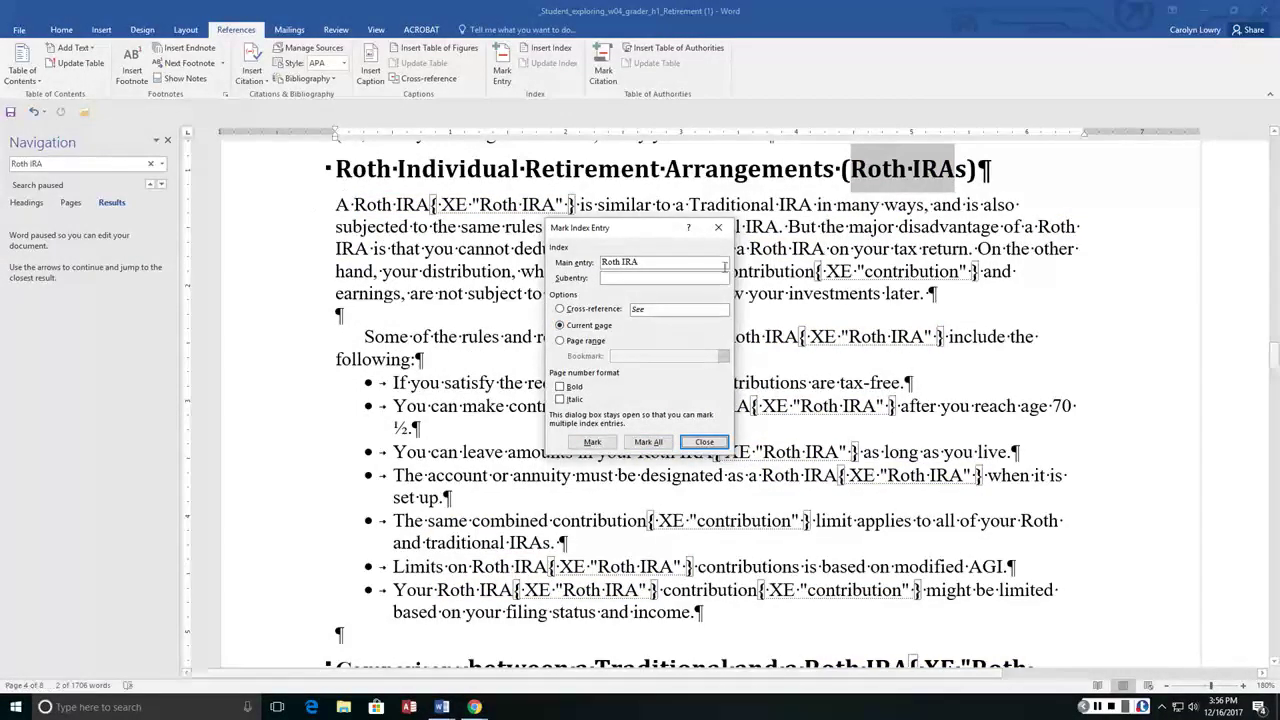
{"action": "left_click", "coordinate": [718, 227]}
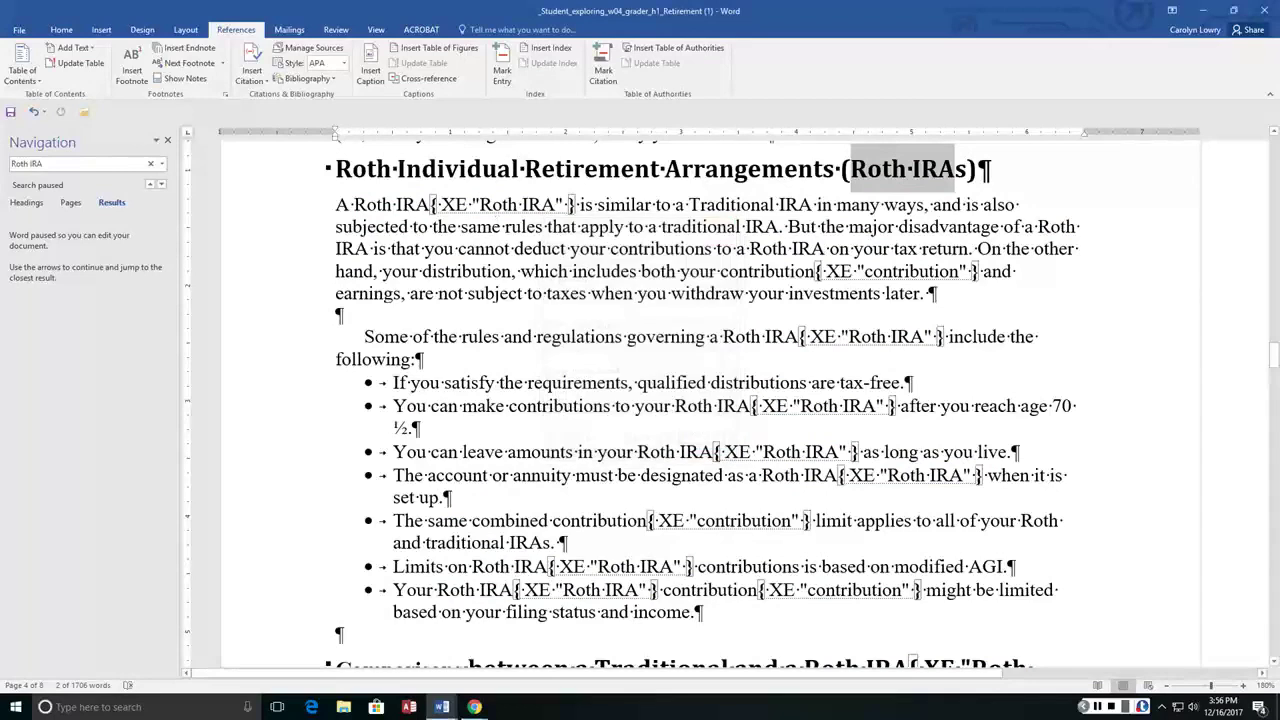
Find "Traditional IRA" in the document and mark all its occurrences as index entries
{"action": "left_click", "coordinate": [24, 162]}
{"action": "left_click_drag", "start_coordinate": [28, 163], "coordinate": [13, 165]}
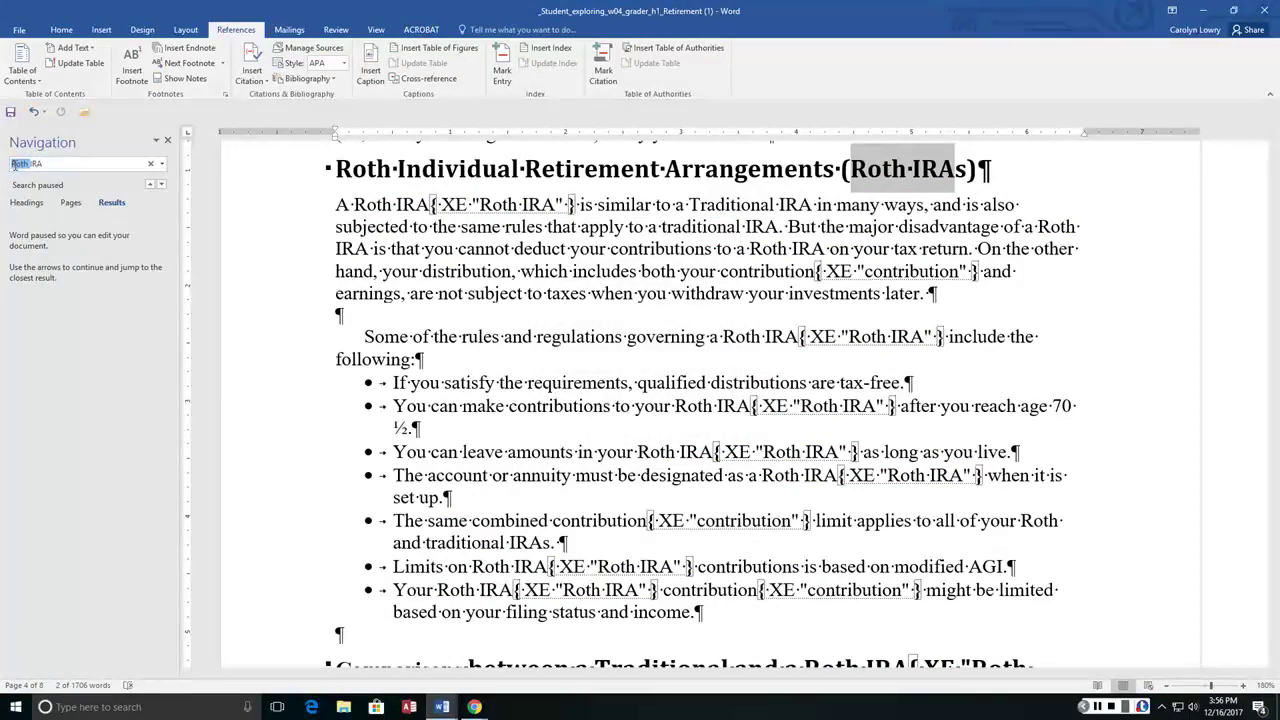
{"action": "type", "text": "Traditional"}
{"action": "key", "text": "Return"}
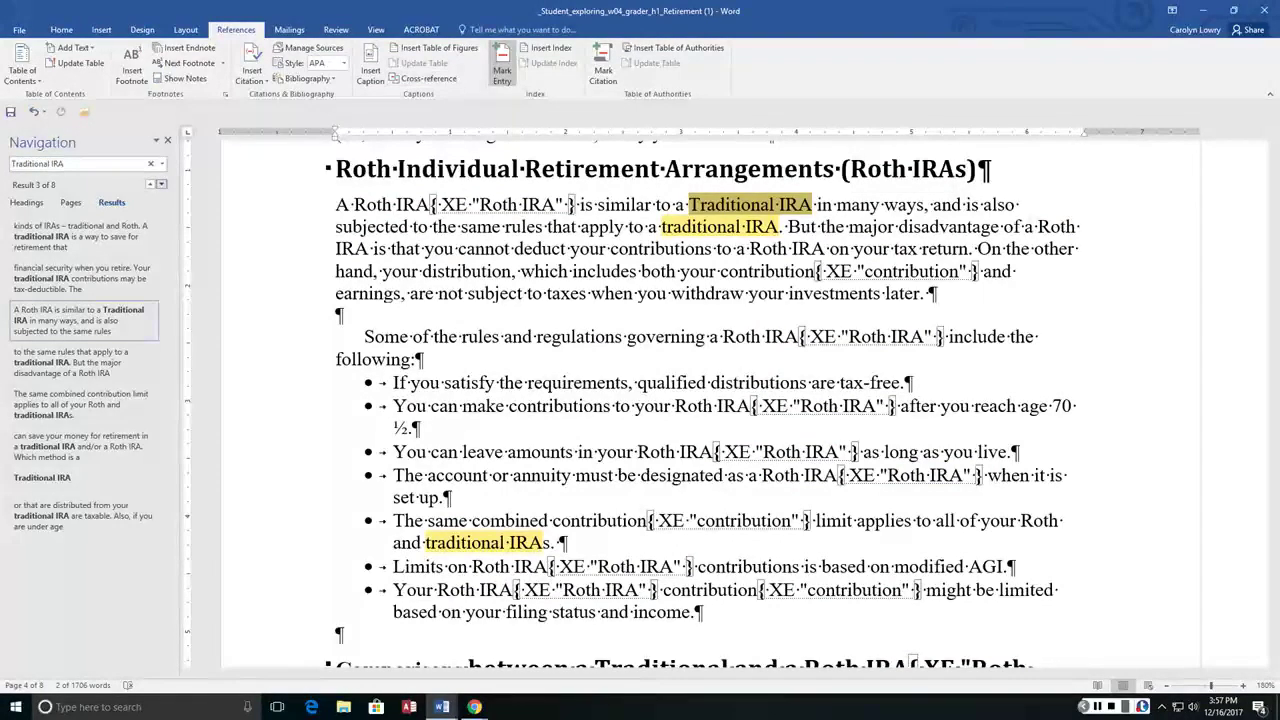
{"action": "left_click", "coordinate": [502, 68]}
{"action": "left_click", "coordinate": [648, 441]}
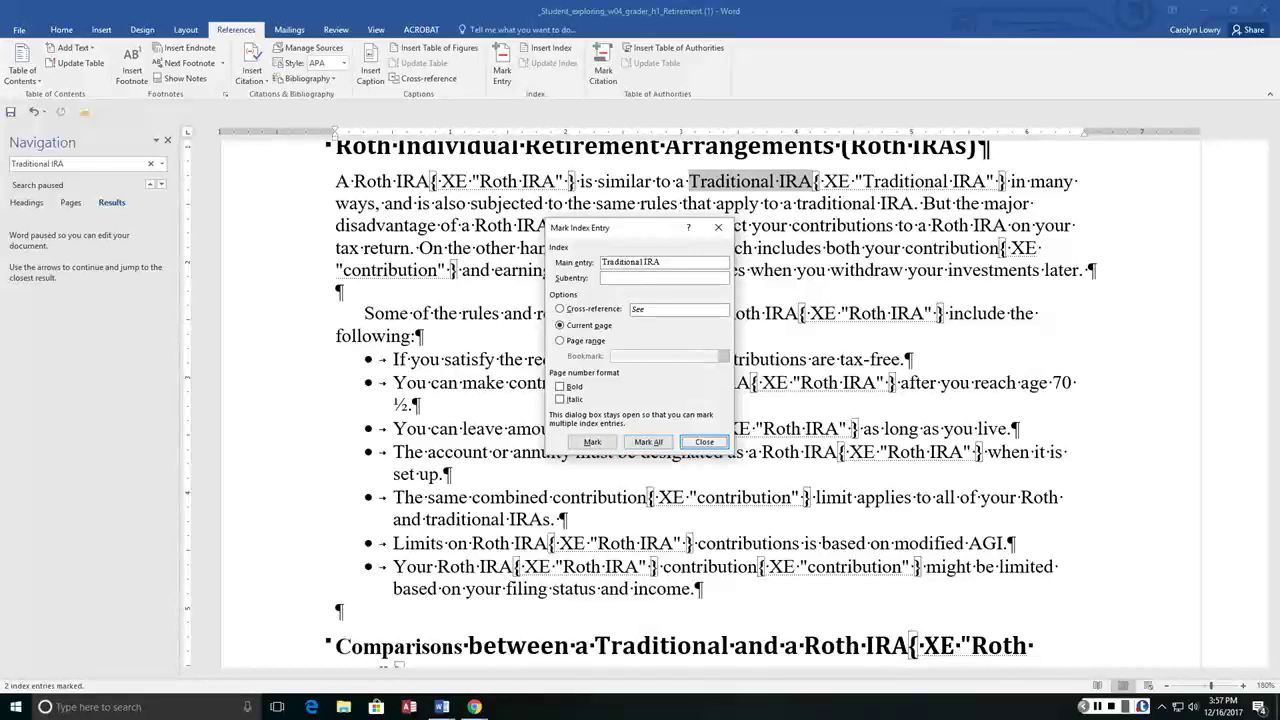
{"action": "left_click", "coordinate": [704, 441]}
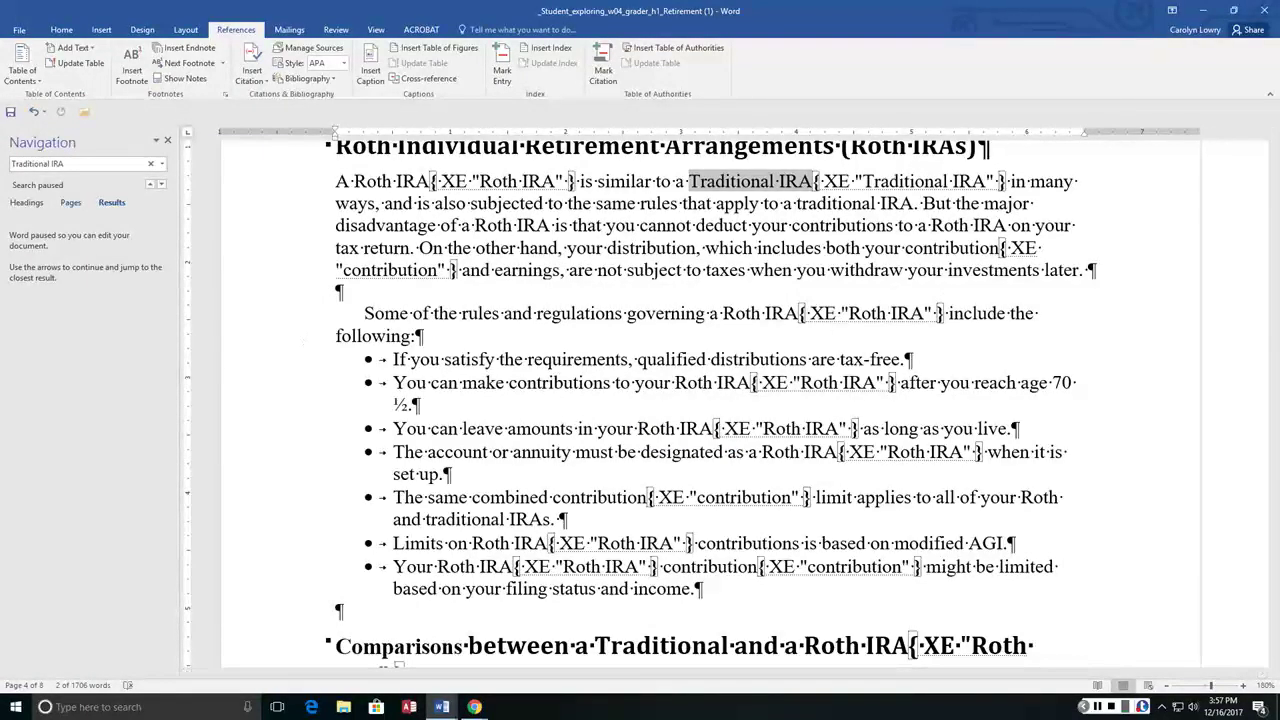
Find "deduction" and mark its first occurrence as an index entry with the cross-reference "See contribution"
{"action": "key", "text": "ctrl+f"}
{"action": "type", "text": "a"}
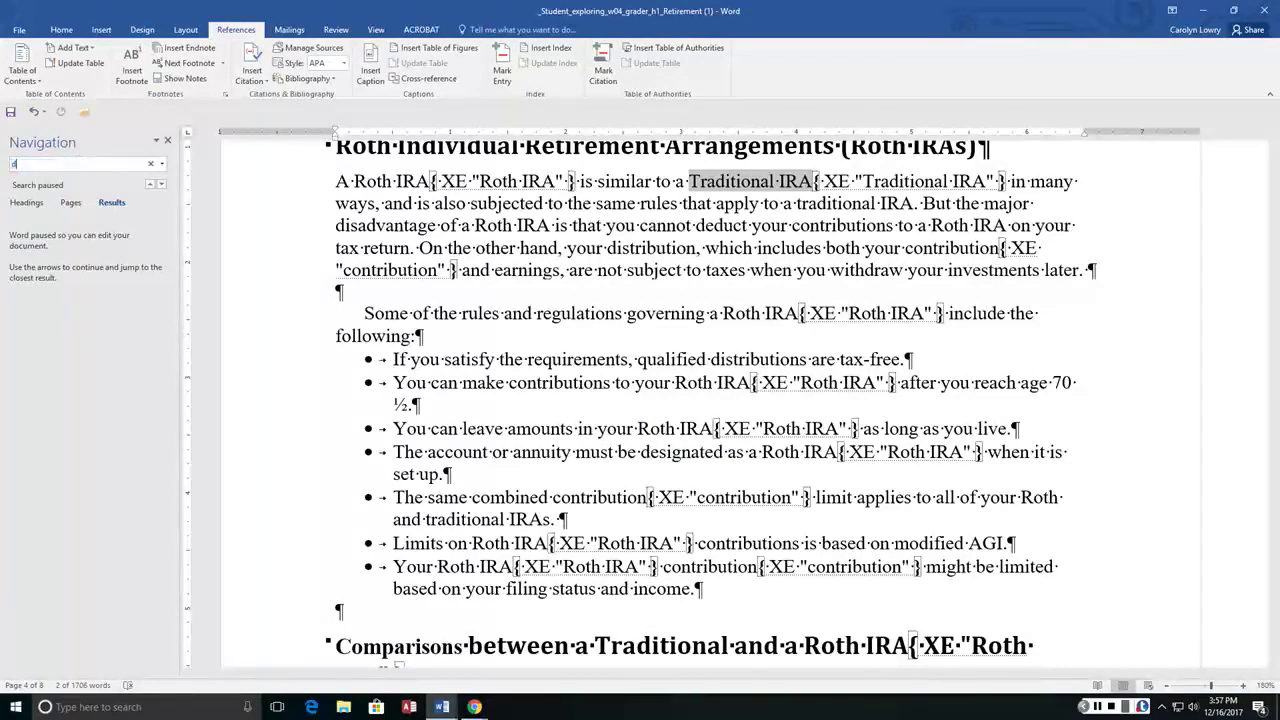
{"action": "type", "text": "eduction"}
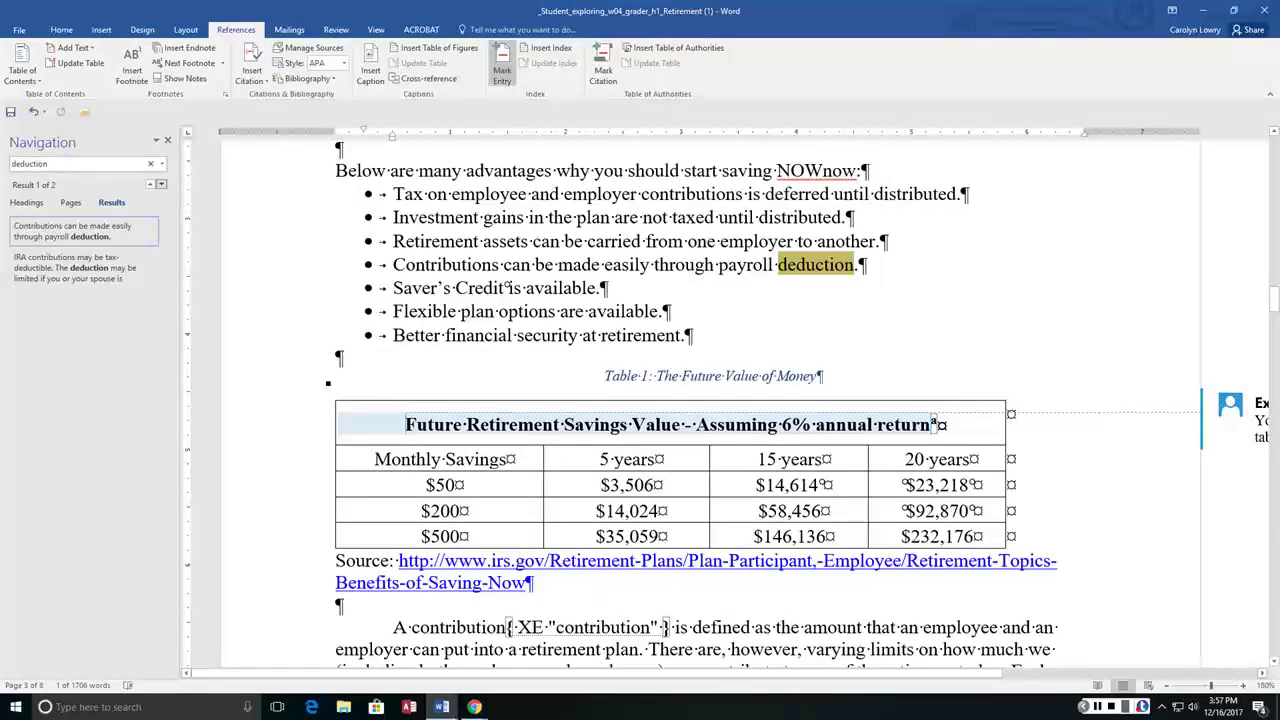
{"action": "left_click", "coordinate": [502, 68]}
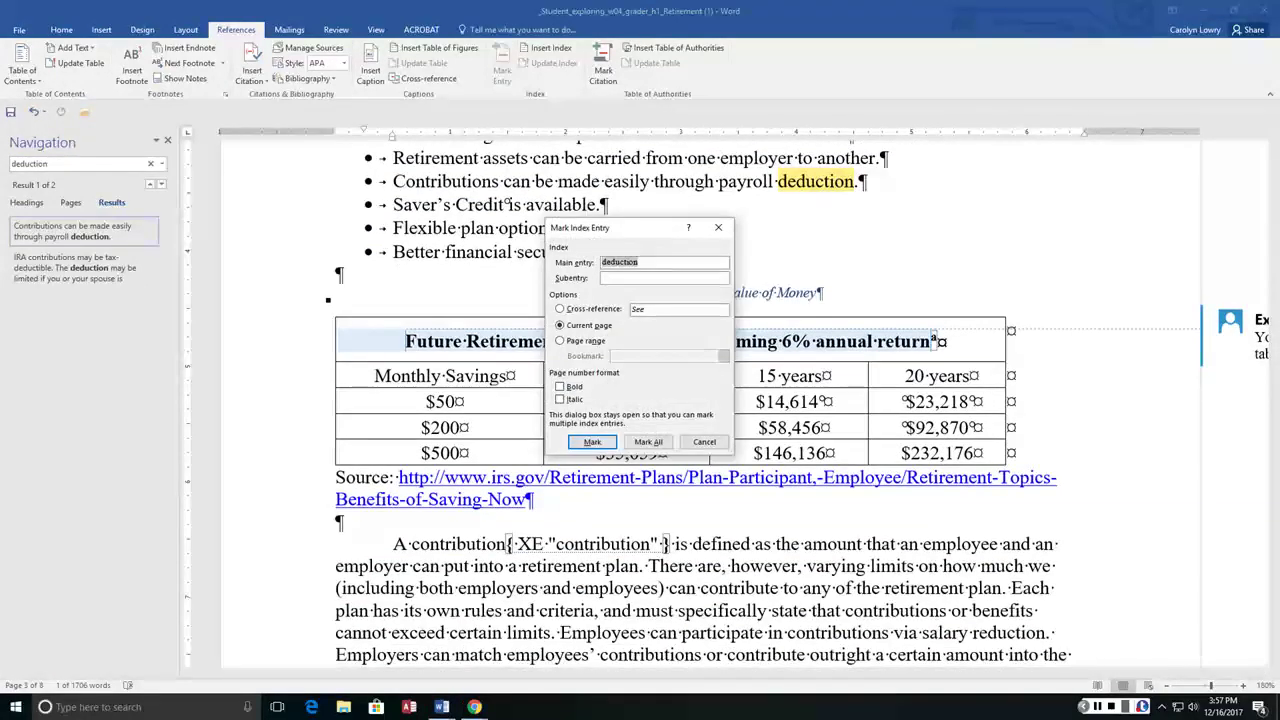
{"action": "left_click", "coordinate": [665, 312]}
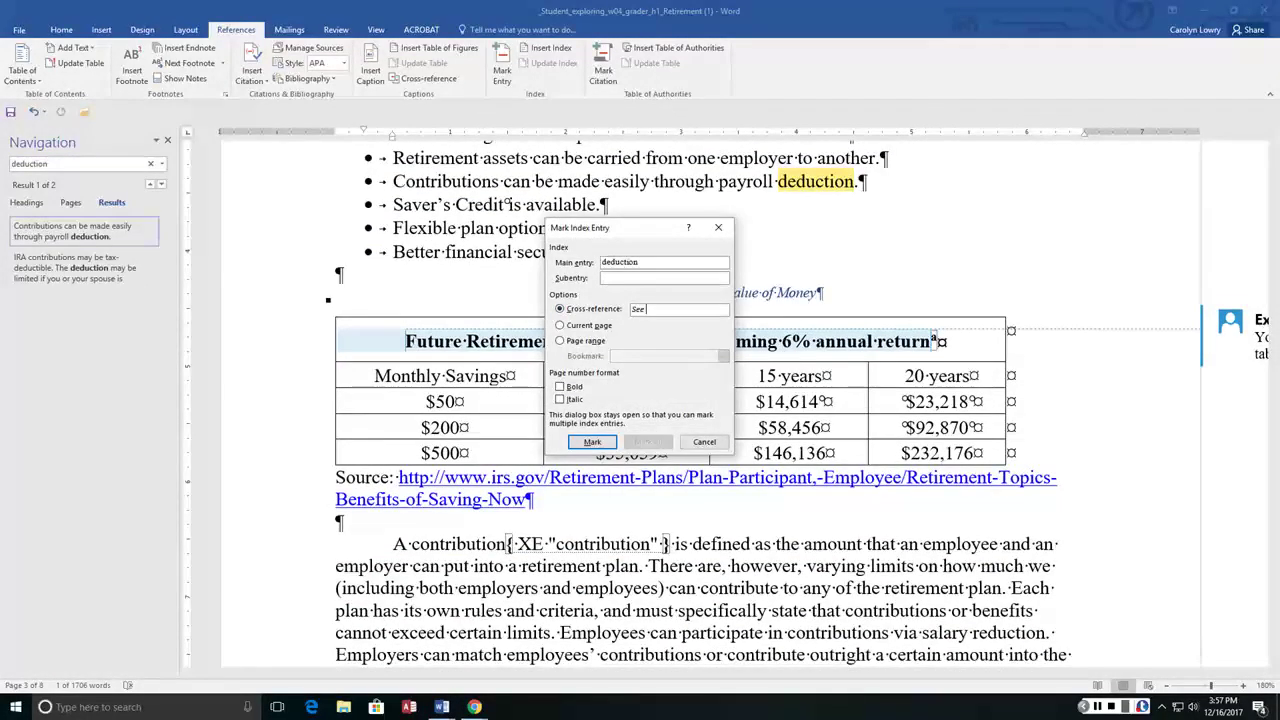
{"action": "type", "text": "contribution"}
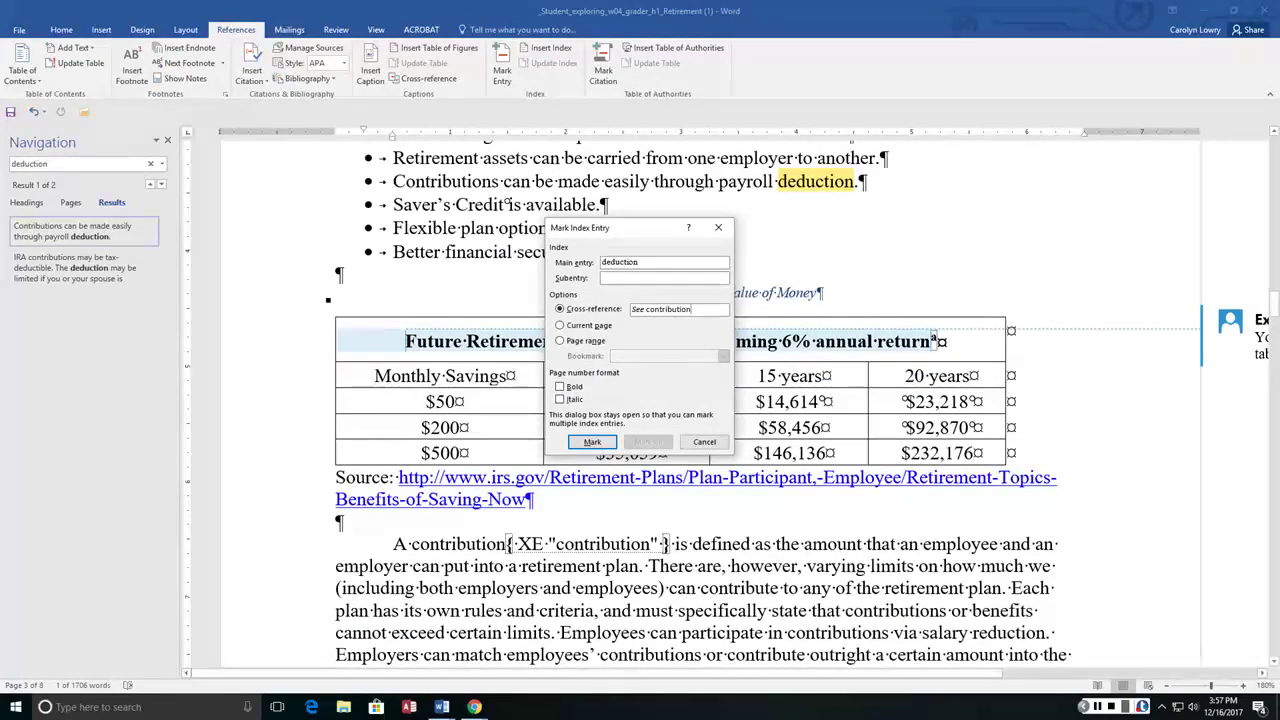
{"action": "key", "text": "Return"}
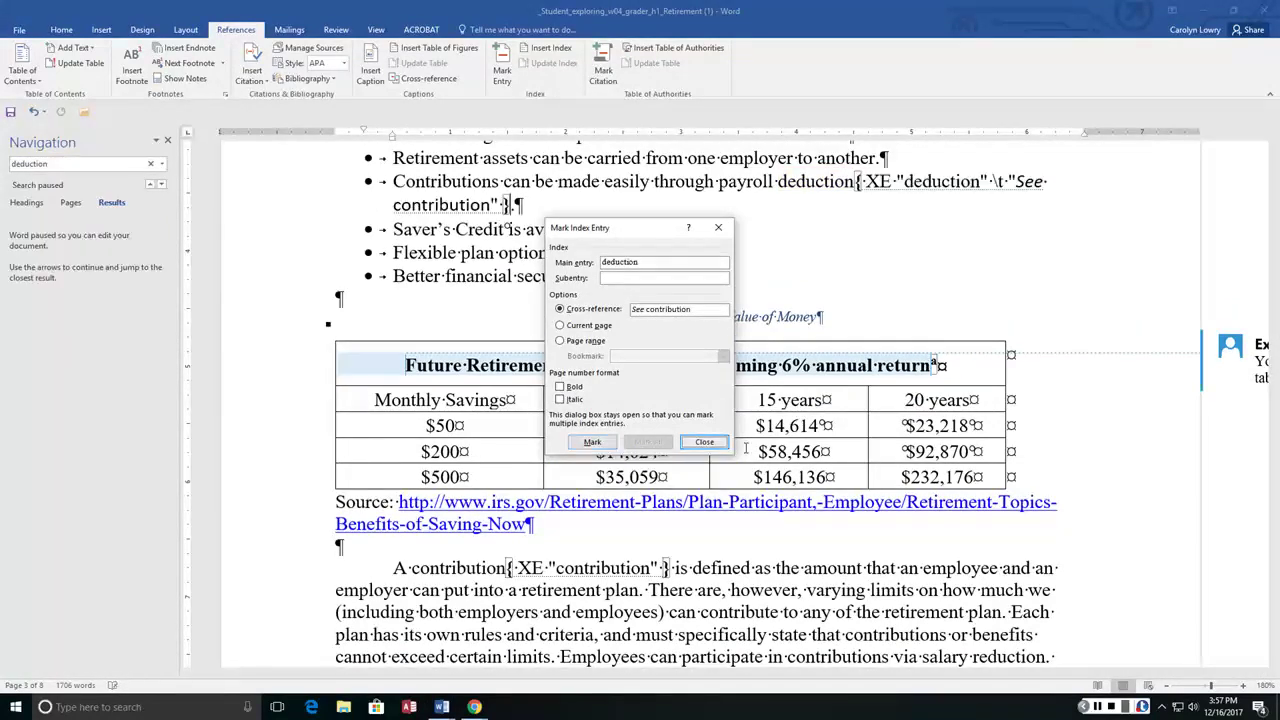
{"action": "left_click", "coordinate": [705, 441]}
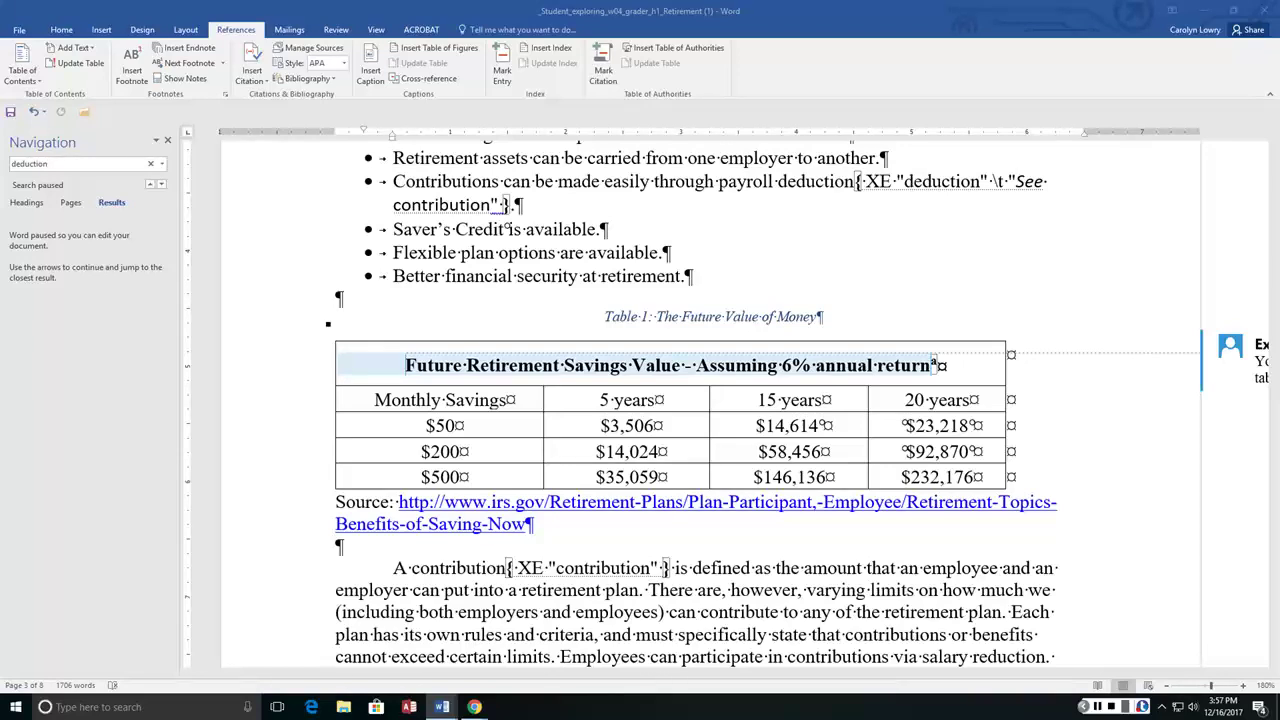
Add a page break at the end of the document and insert an index in the Classic format on the new page
{"action": "key", "text": "ctrl+End"}
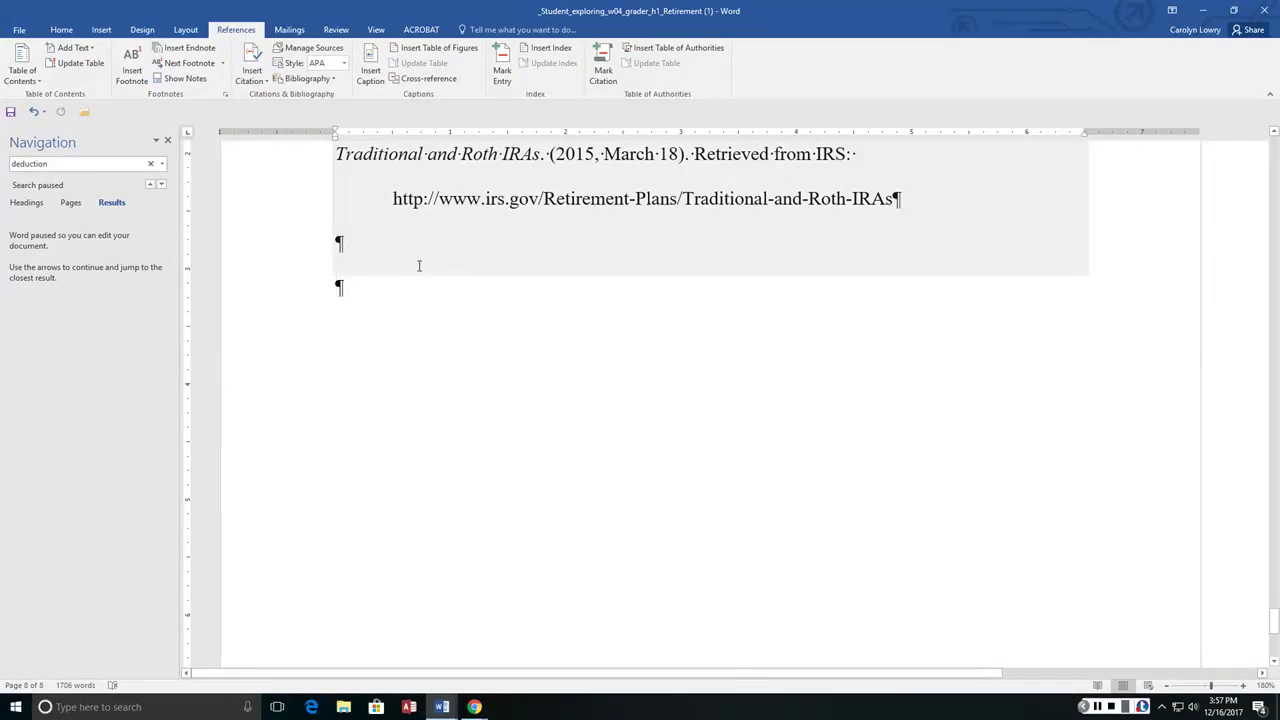
{"action": "key", "text": "ctrl+Return"}
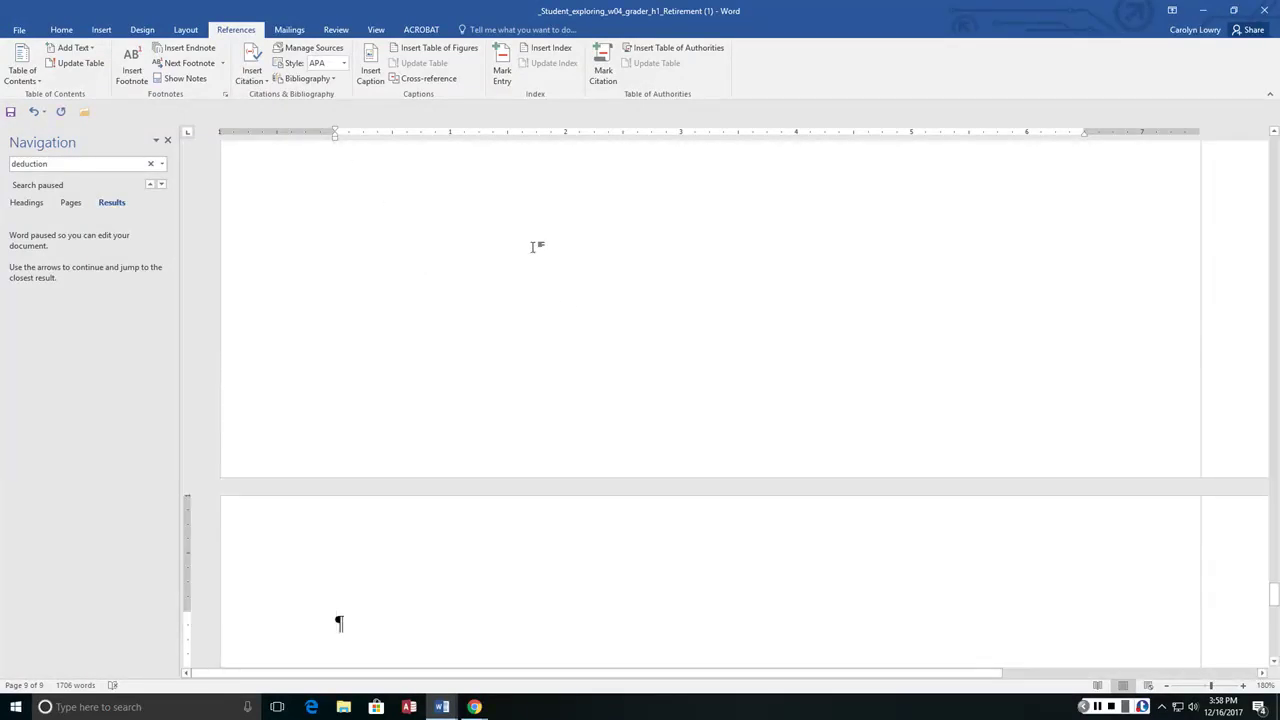
{"action": "left_click", "coordinate": [549, 48]}
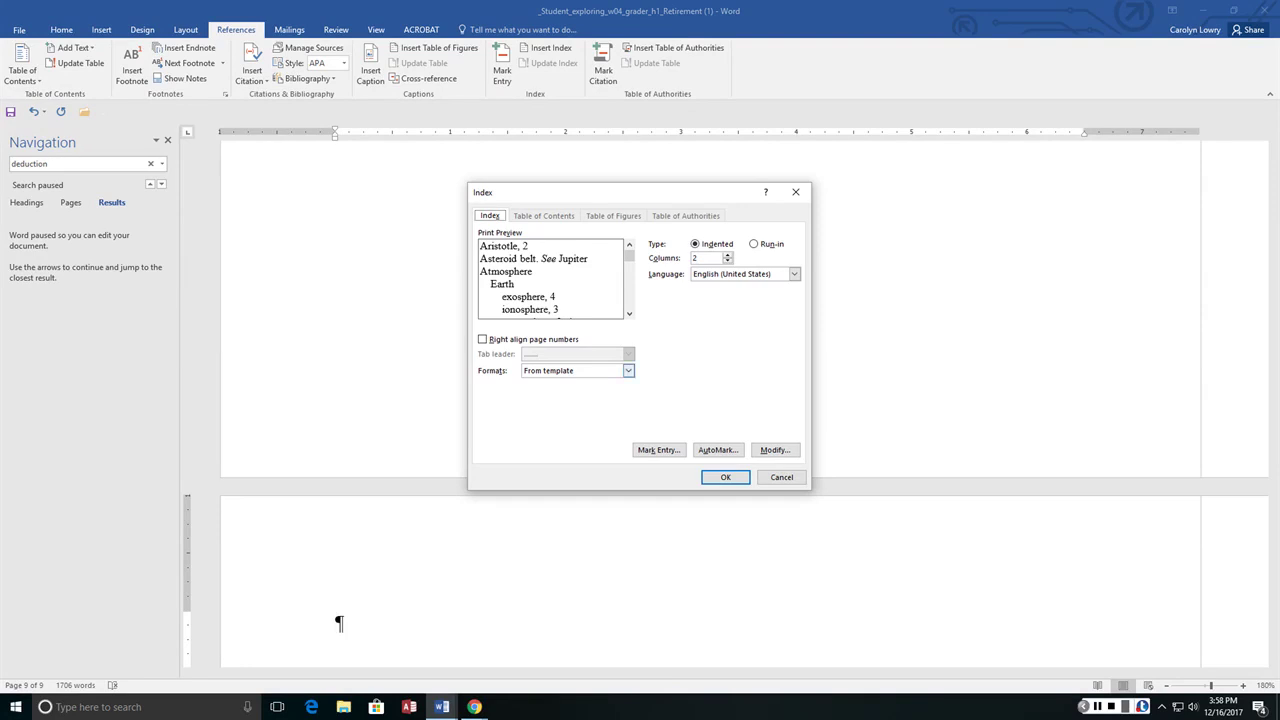
{"action": "left_click", "coordinate": [628, 370]}
{"action": "left_click", "coordinate": [545, 383]}
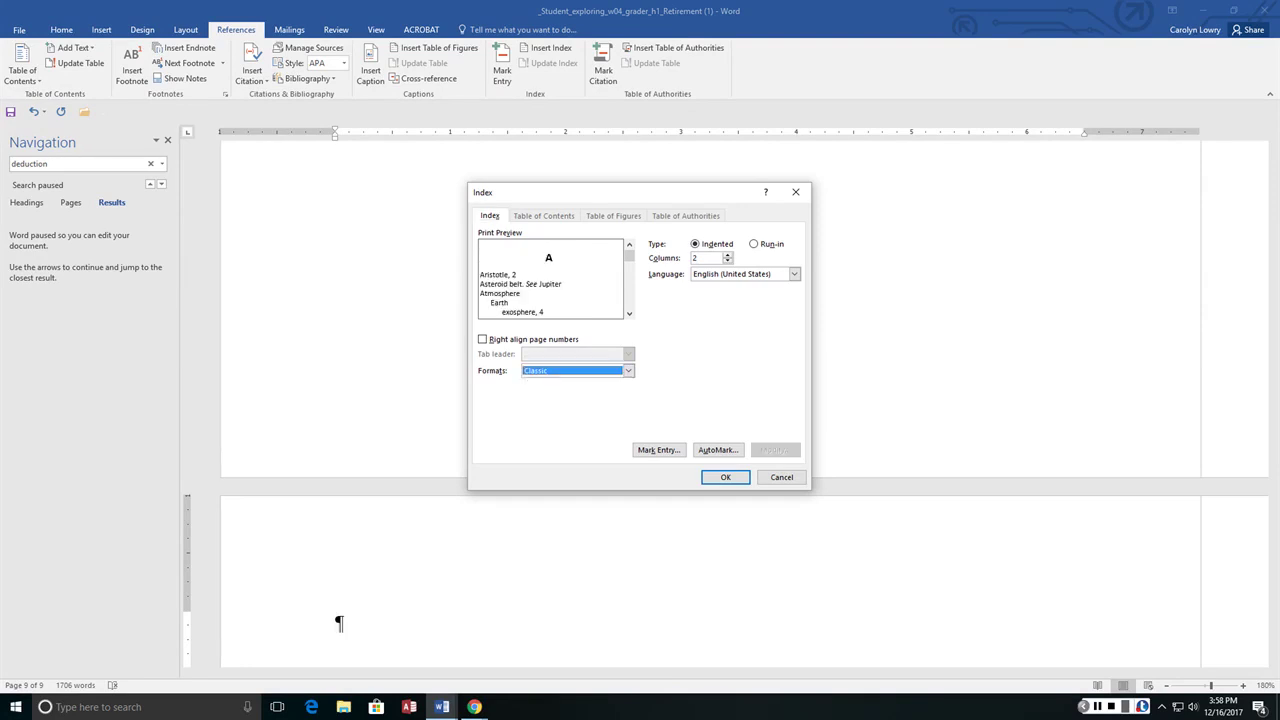
{"action": "left_click", "coordinate": [725, 477]}
{"action": "scroll", "coordinate": [724, 482], "scroll_direction": "down", "scroll_amount": 2}
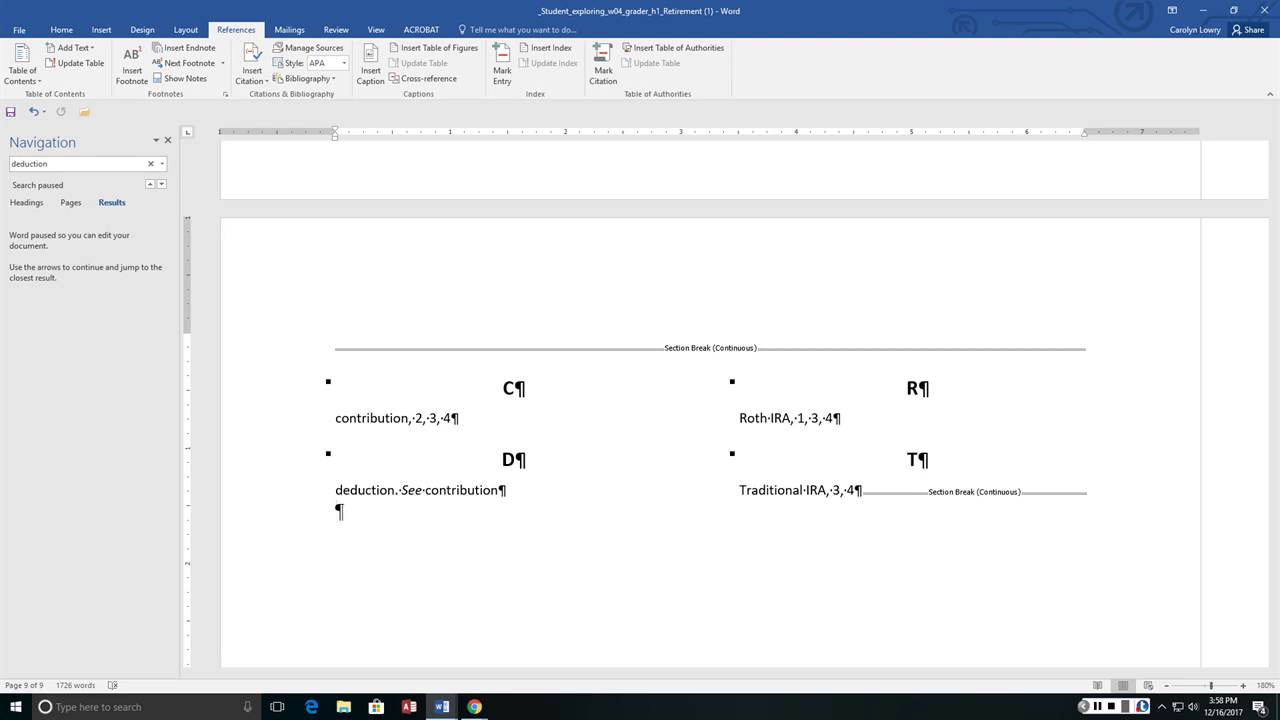
Insert a plain centered page number at the bottom of the page in the Section 1 footer
{"action": "scroll", "coordinate": [863, 184], "scroll_direction": "up", "scroll_amount": 3}
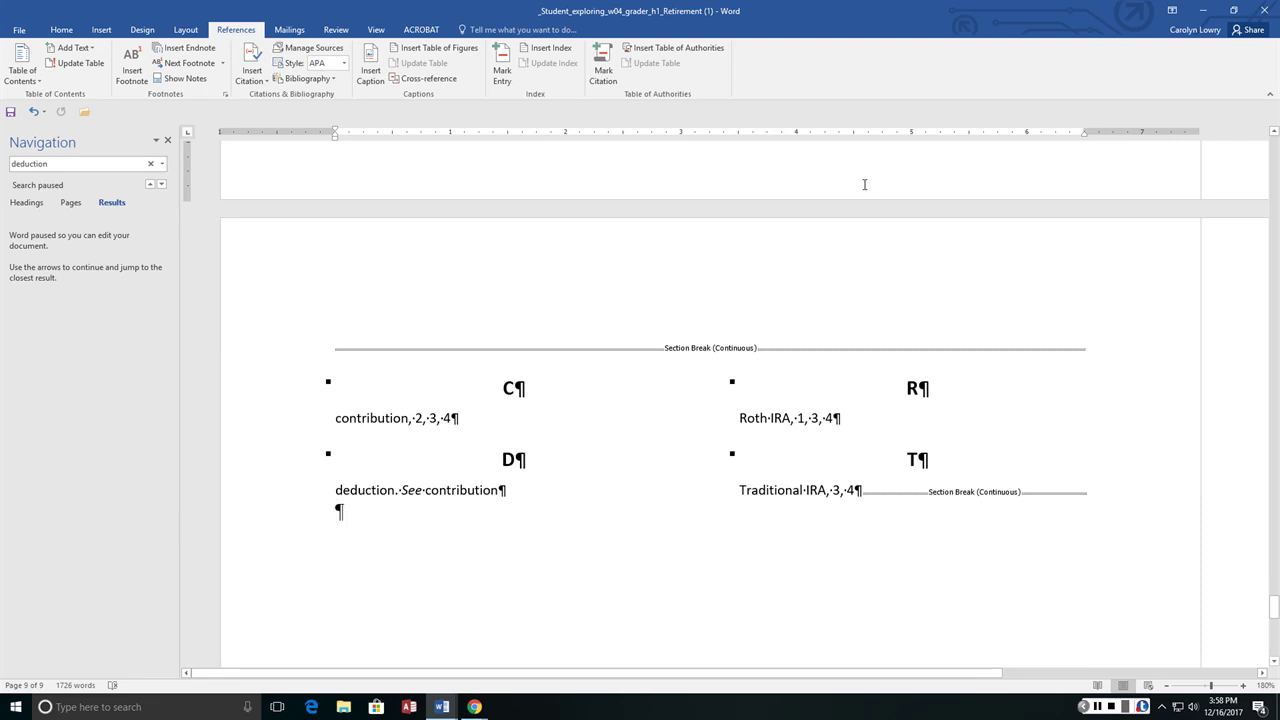
{"action": "scroll", "coordinate": [863, 184], "scroll_direction": "up", "scroll_amount": 3}
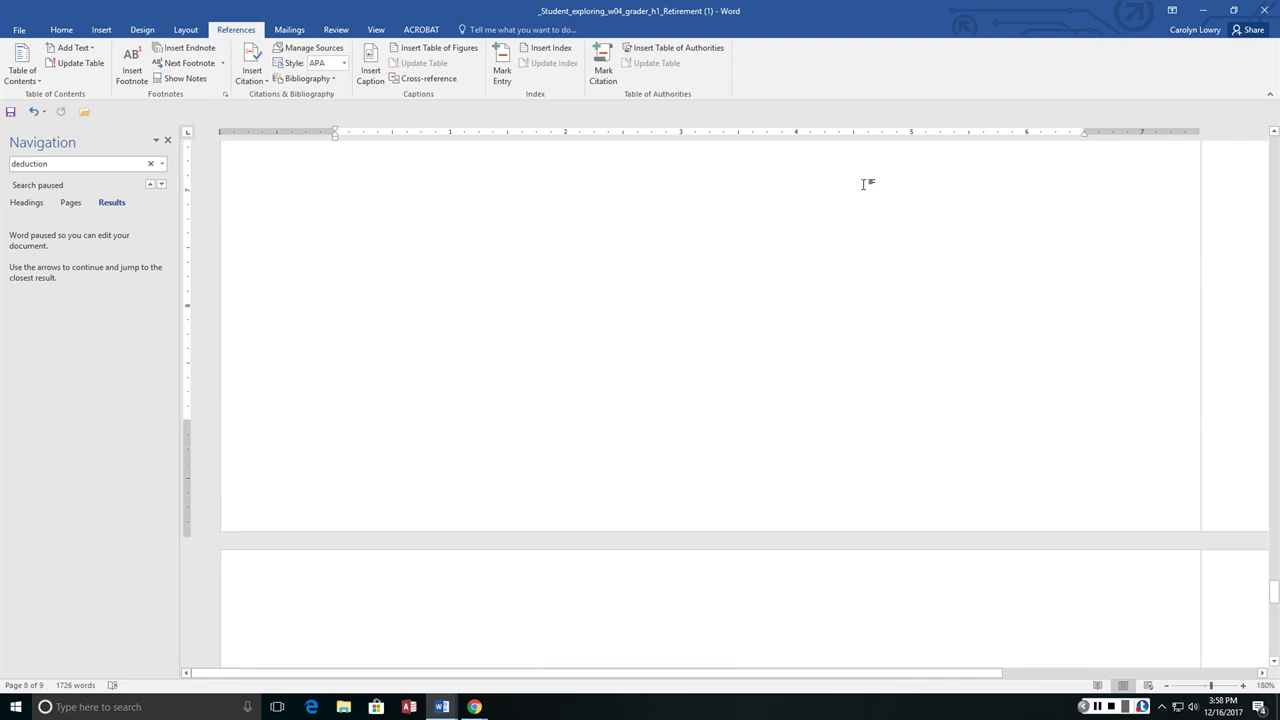
{"action": "double_click", "coordinate": [626, 509]}
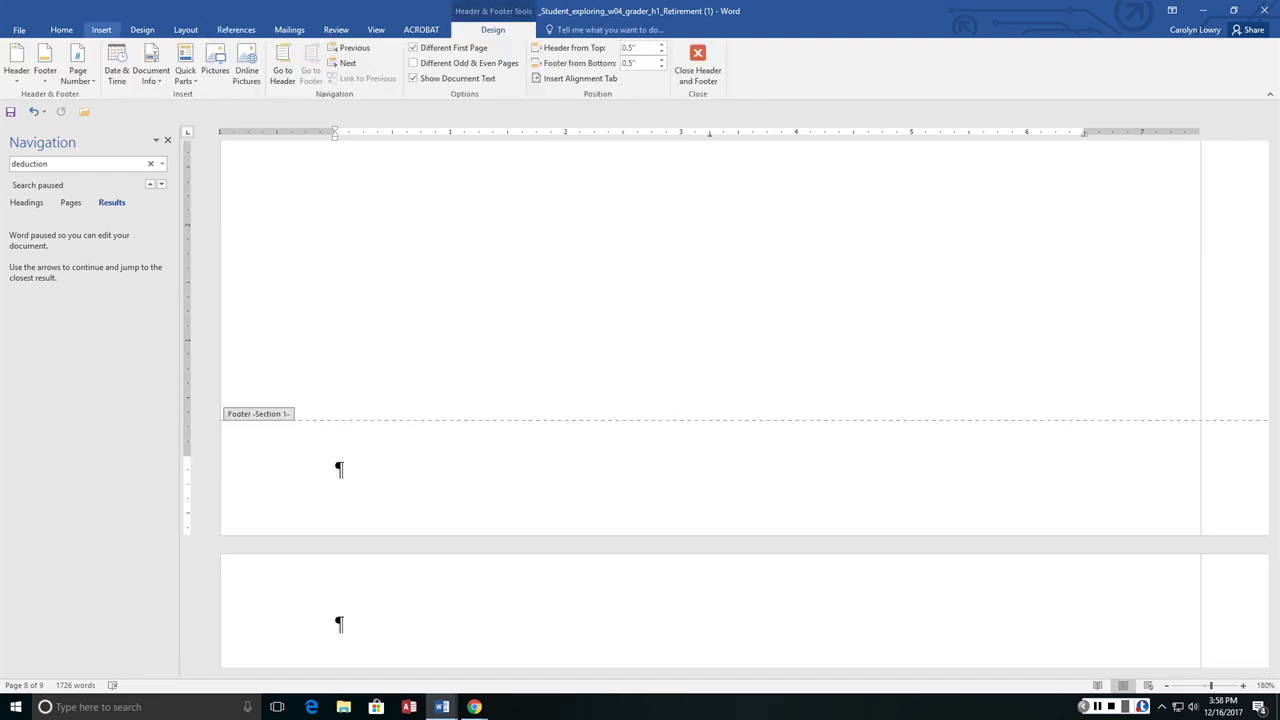
{"action": "left_click", "coordinate": [101, 30]}
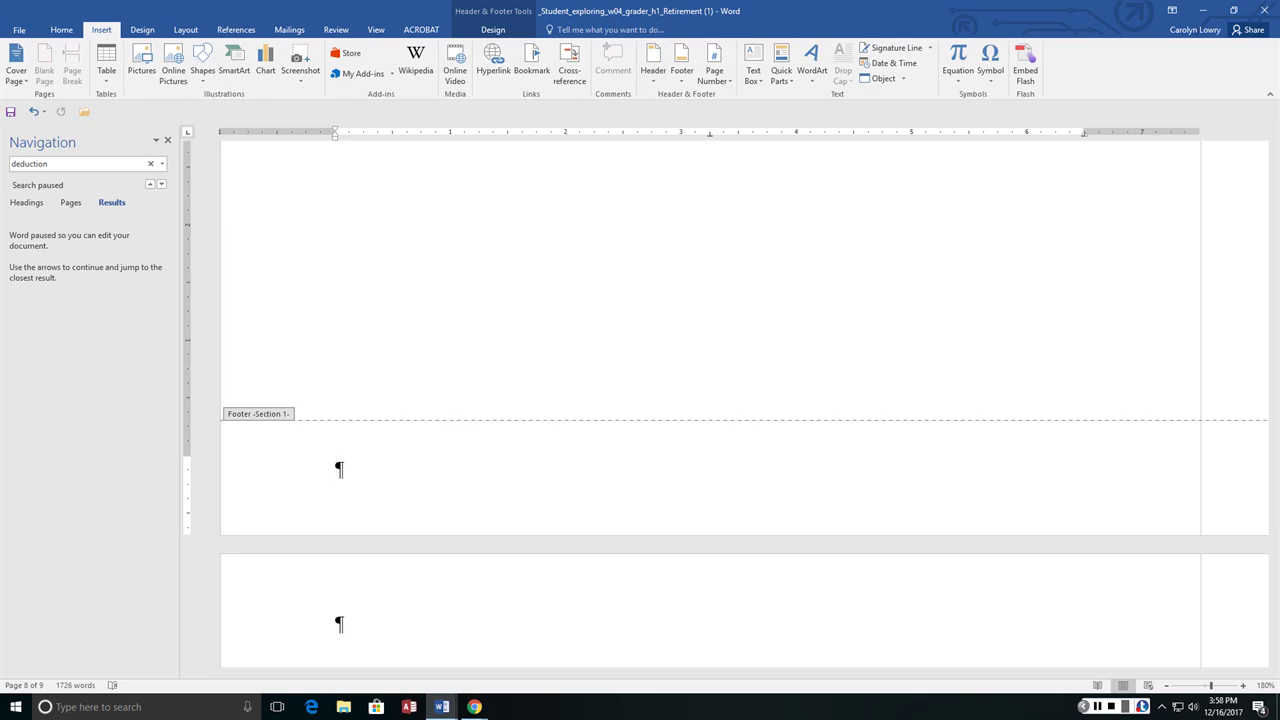
{"action": "left_click", "coordinate": [714, 66]}
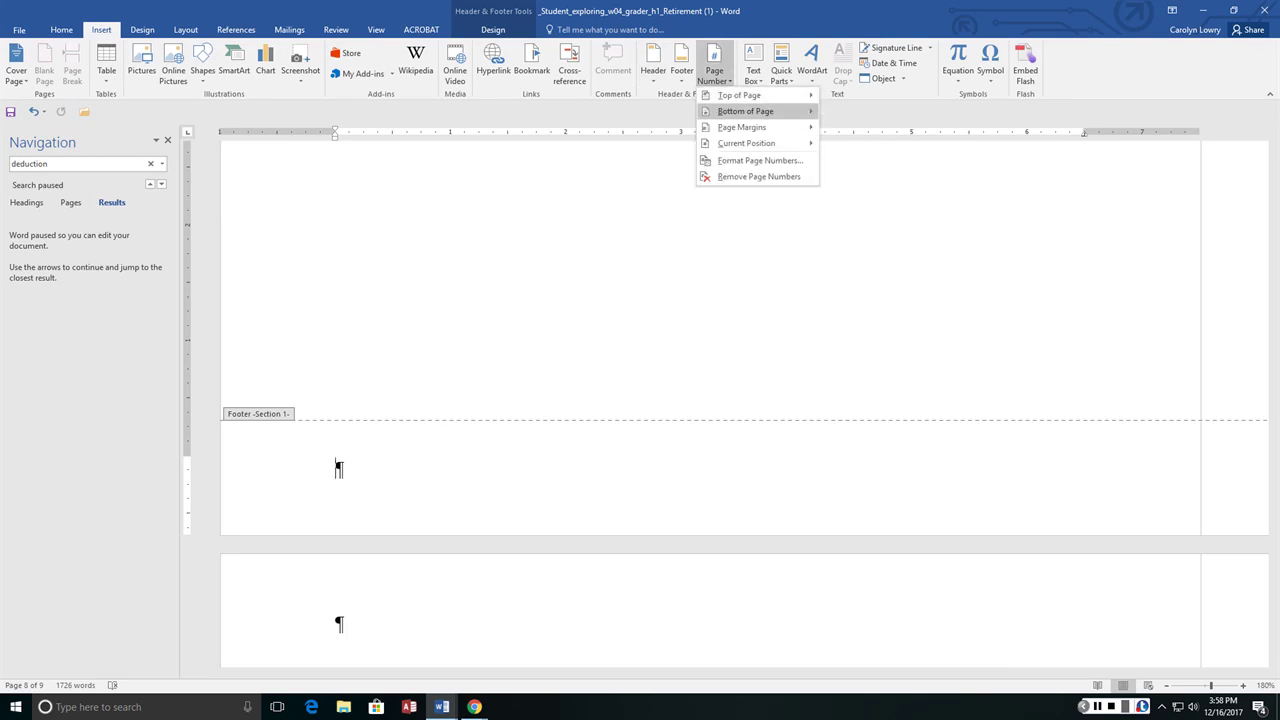
{"action": "mouse_move", "coordinate": [745, 111]}
{"action": "left_click", "coordinate": [949, 228]}
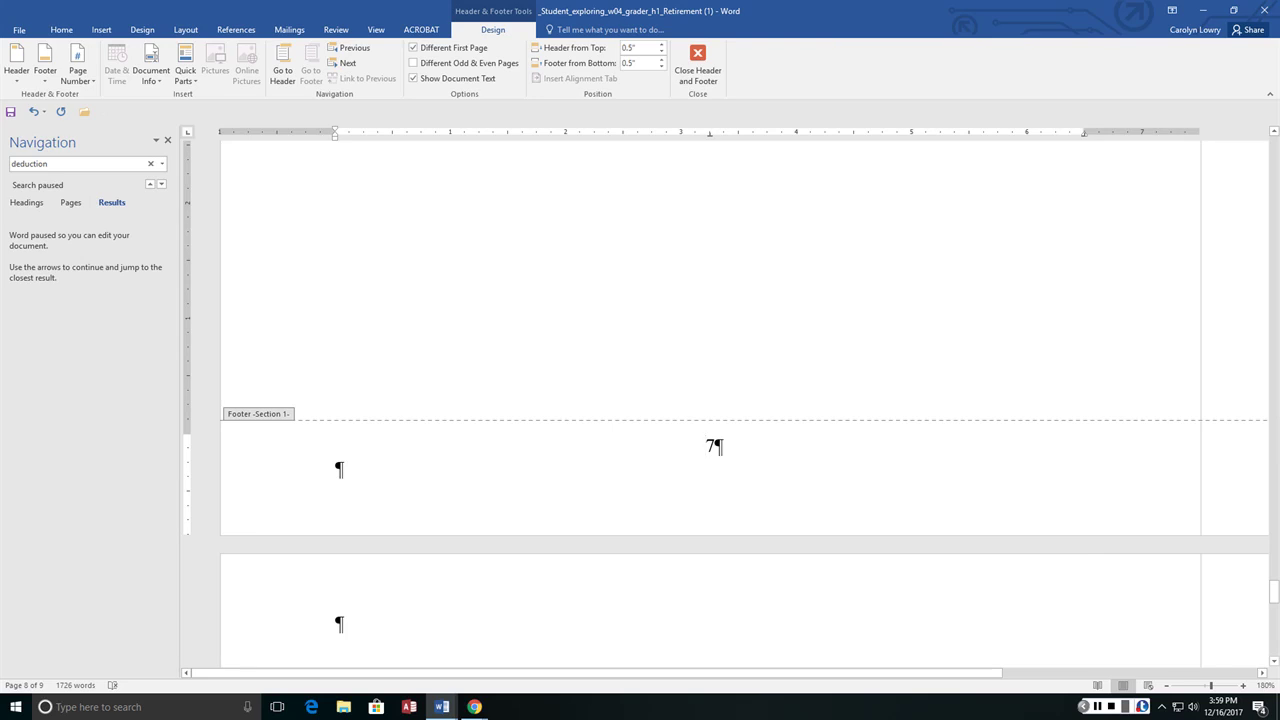
Check the footer page numbering from the last pages back to the cover page and the table of contents page
{"action": "scroll", "coordinate": [710, 400], "scroll_direction": "up", "scroll_amount": 10}
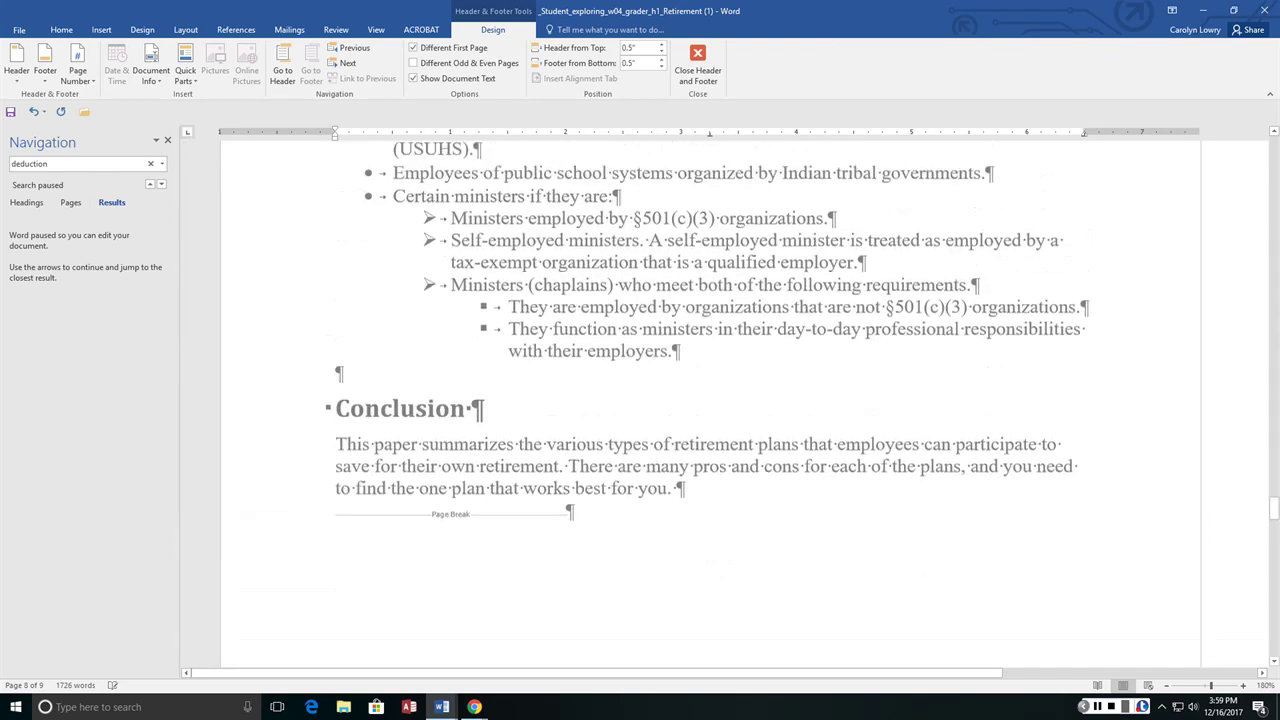
{"action": "scroll", "coordinate": [711, 463], "scroll_direction": "up", "scroll_amount": 15}
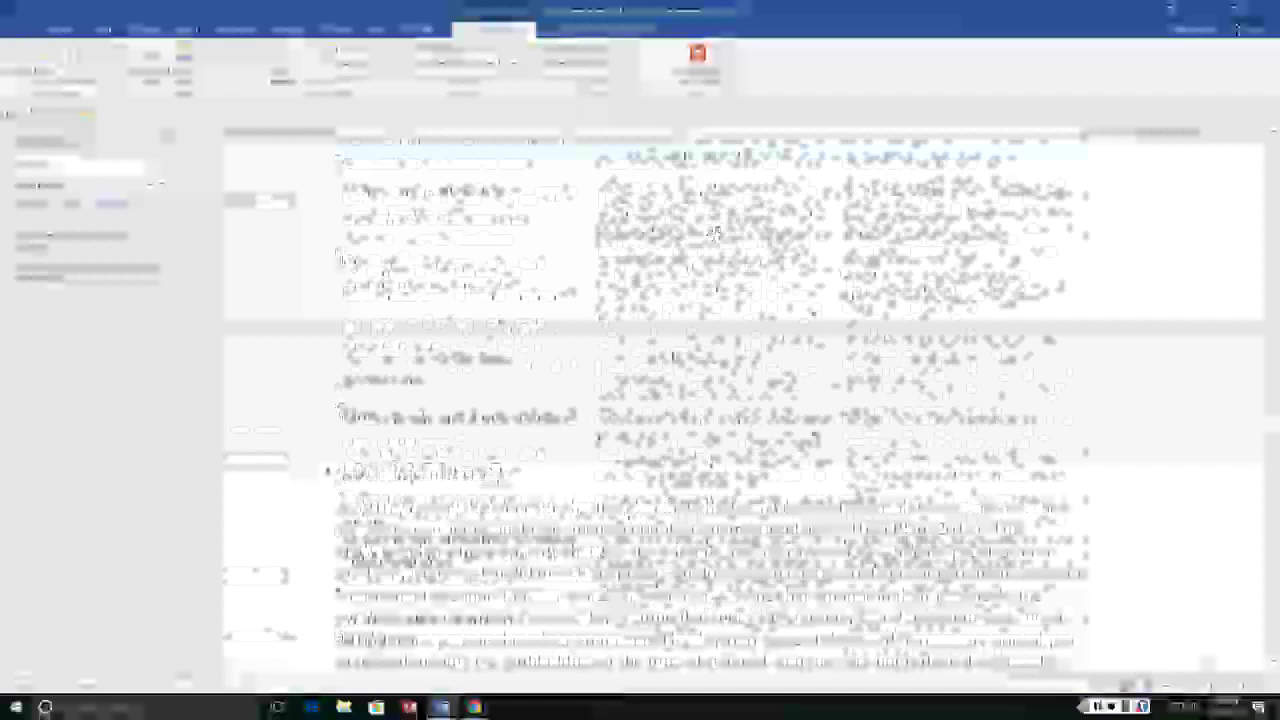
{"action": "scroll", "coordinate": [712, 450], "scroll_direction": "up", "scroll_amount": 15}
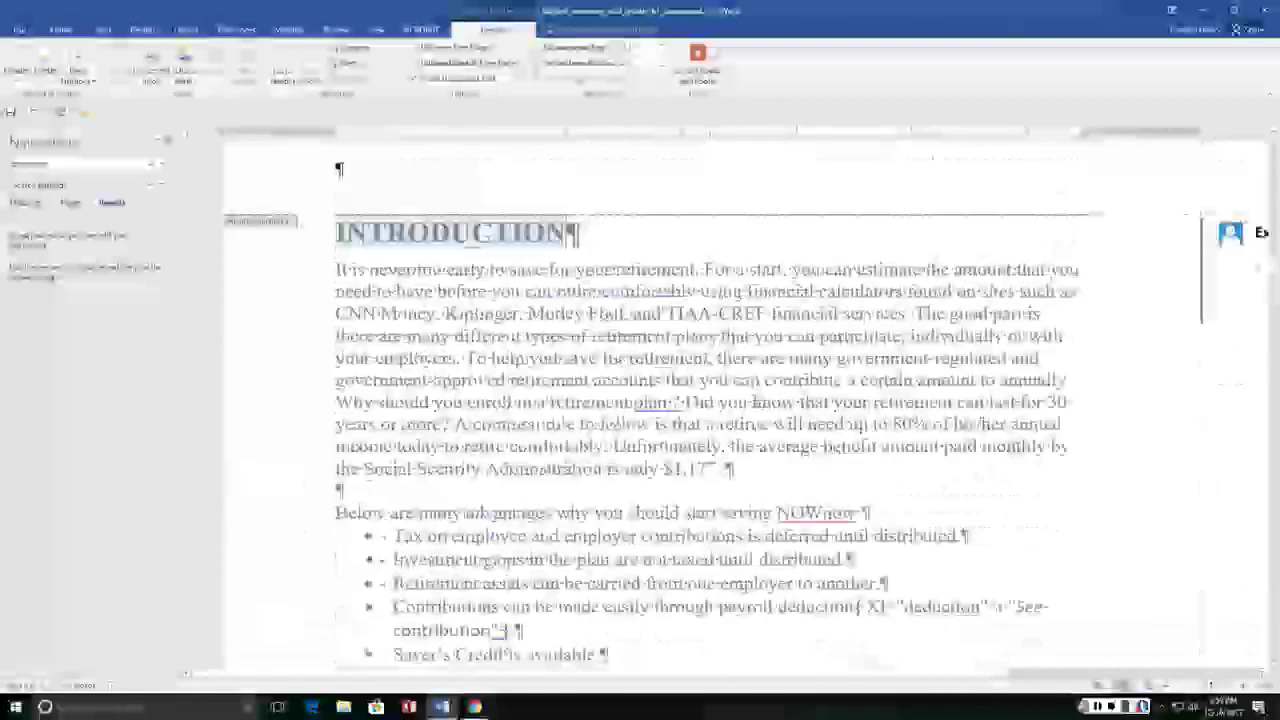
{"action": "scroll", "coordinate": [710, 400], "scroll_direction": "up", "scroll_amount": 15}
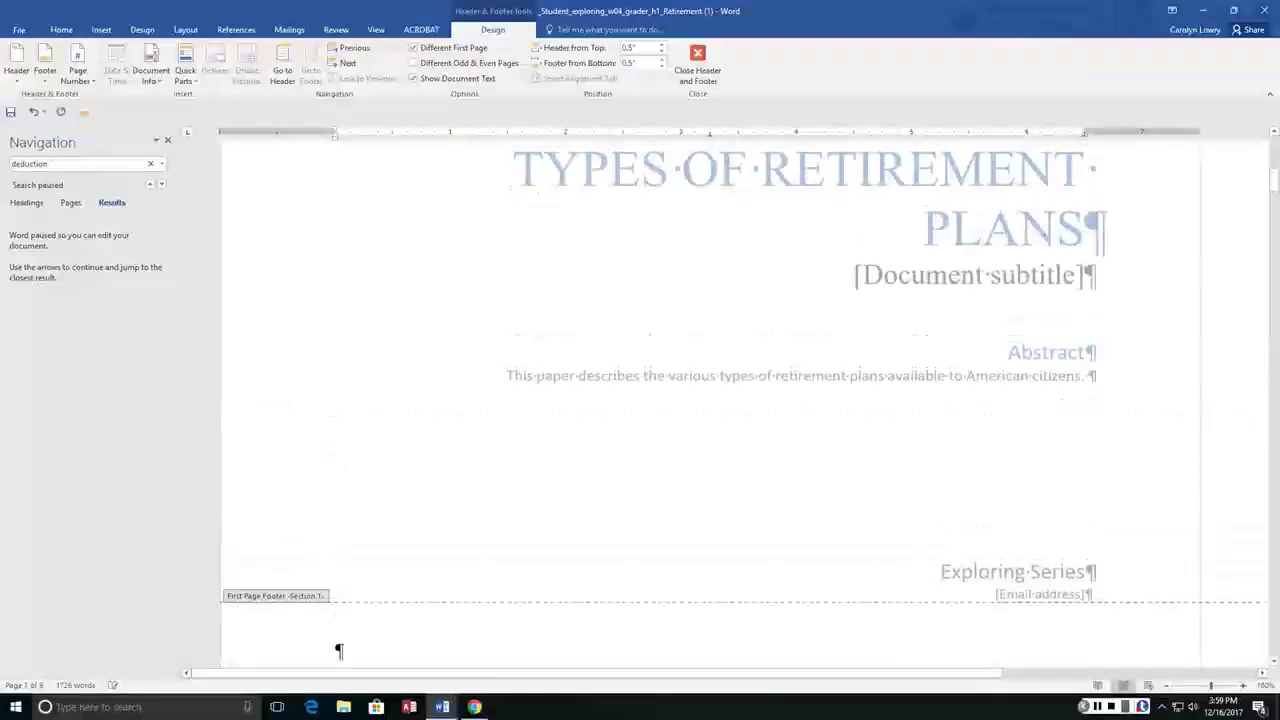
{"action": "scroll", "coordinate": [710, 400], "scroll_direction": "down", "scroll_amount": 10}
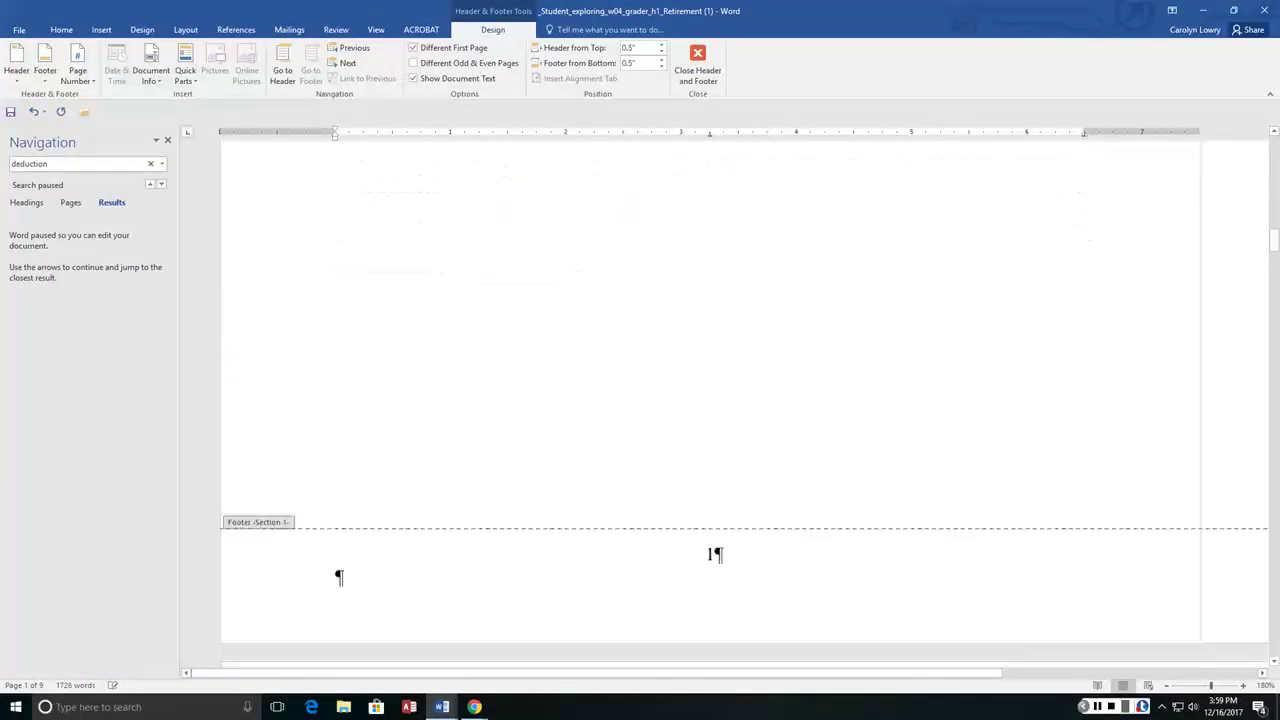
{"action": "scroll", "coordinate": [710, 400], "scroll_direction": "down", "scroll_amount": 4}
{"action": "scroll", "coordinate": [710, 400], "scroll_direction": "up", "scroll_amount": 4}
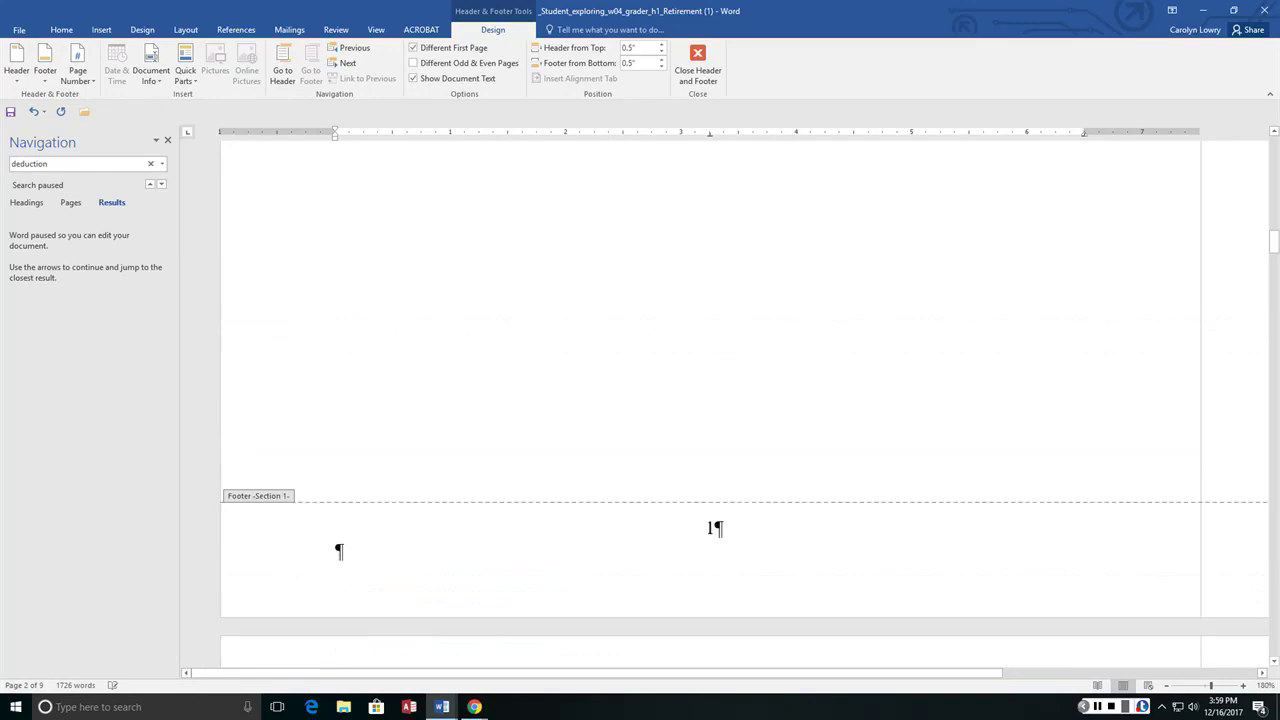
{"action": "scroll", "coordinate": [710, 400], "scroll_direction": "up", "scroll_amount": 12}
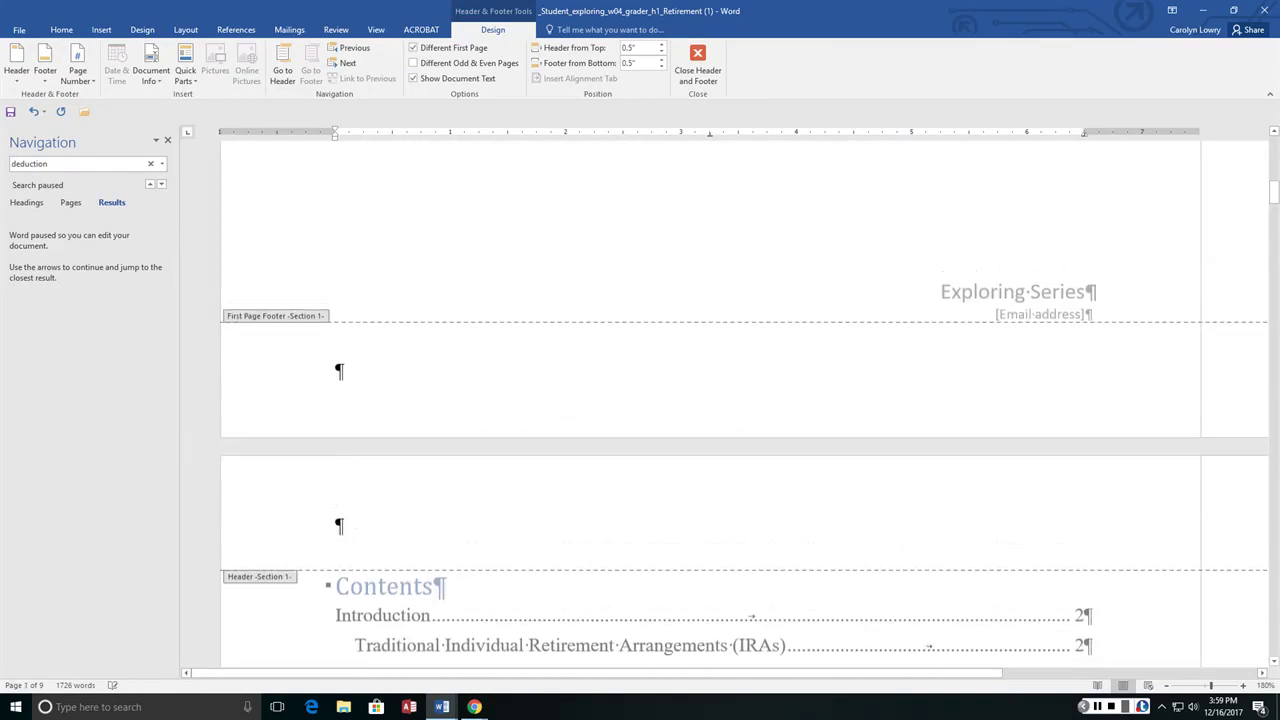